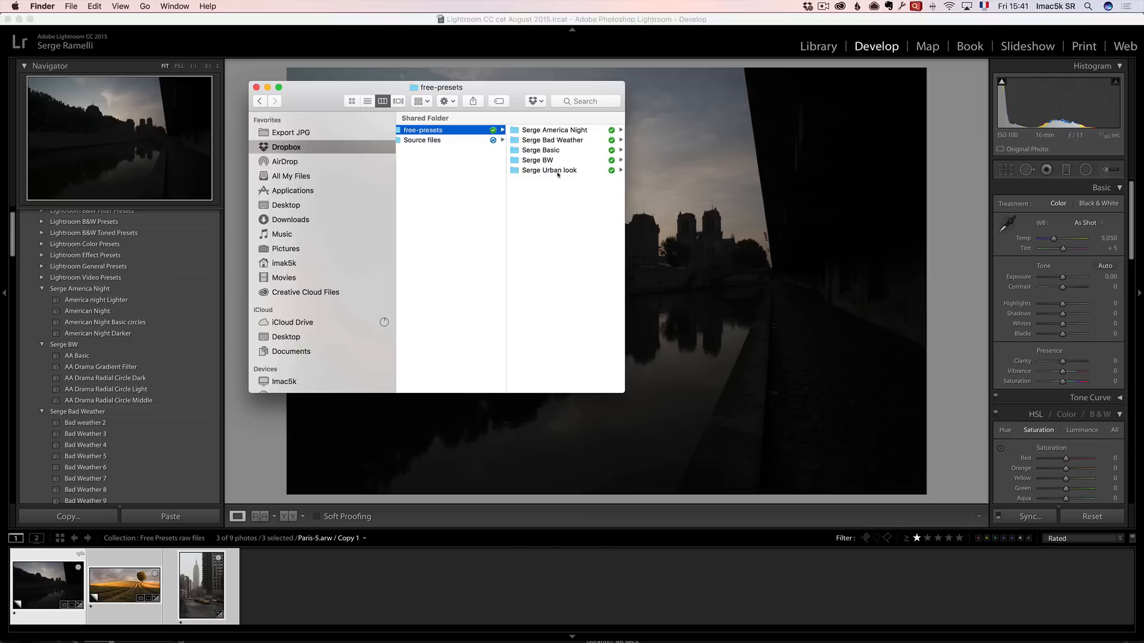
Select all five Serge preset folders inside the free-presets folder and copy them.
{"action": "left_click", "coordinate": [439, 140]}
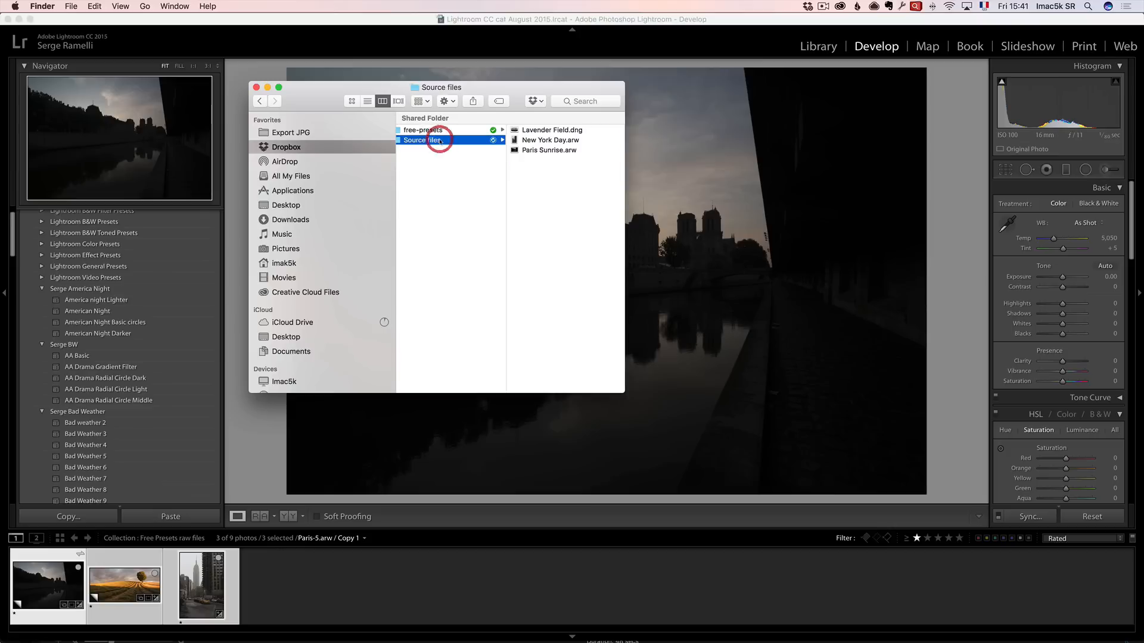
{"action": "left_click", "coordinate": [437, 131]}
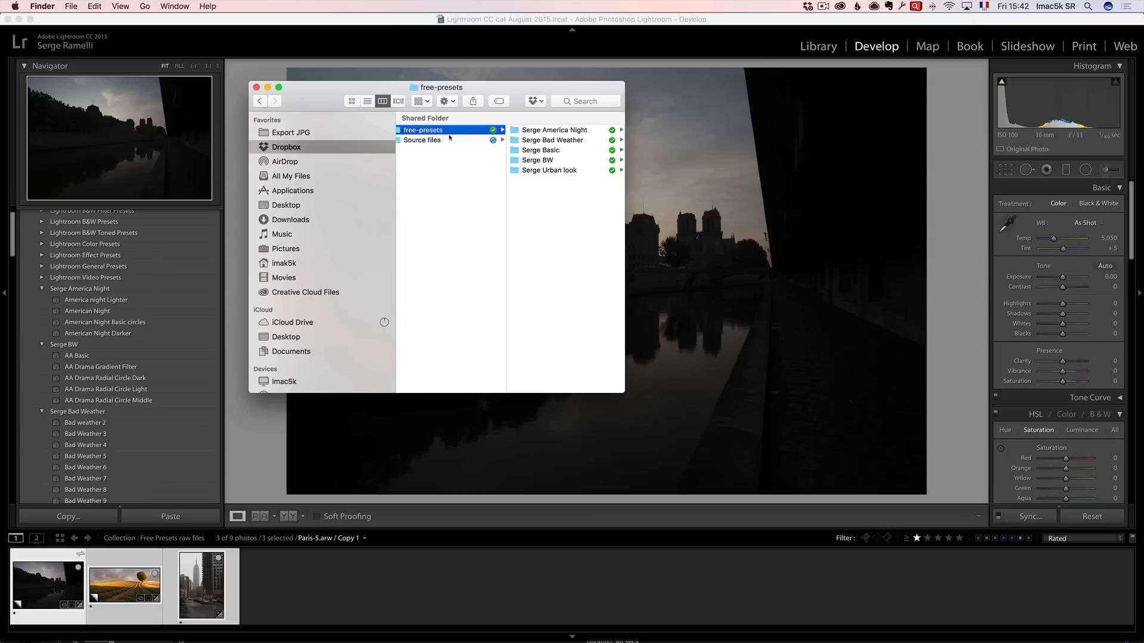
{"action": "left_click", "coordinate": [556, 130]}
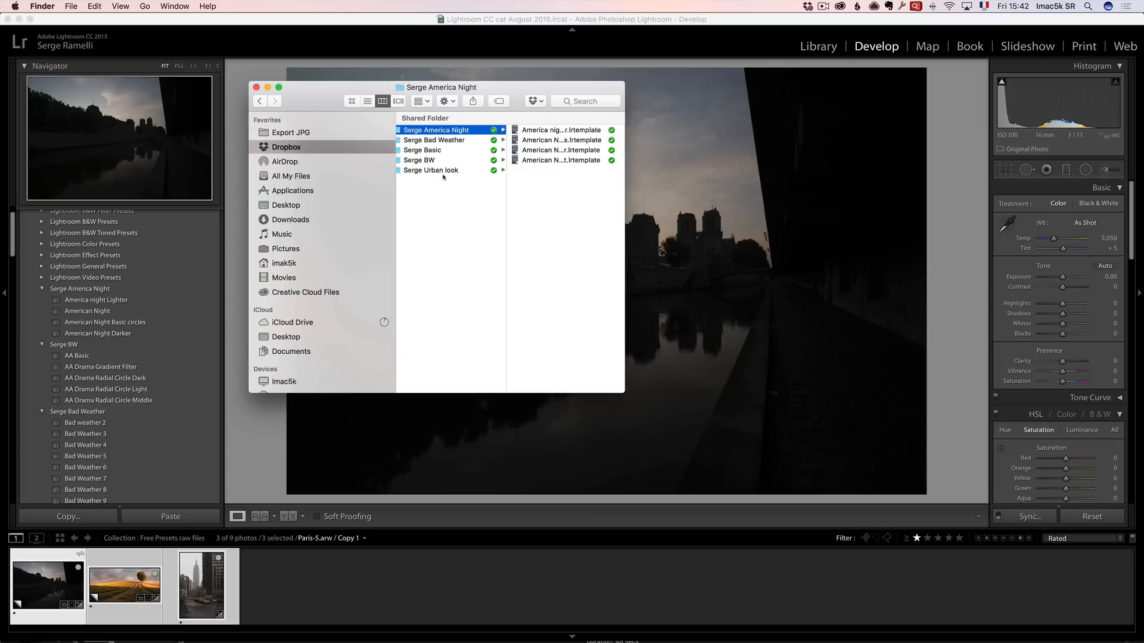
{"action": "scroll", "coordinate": [431, 168], "scroll_direction": "left", "scroll_amount": 5}
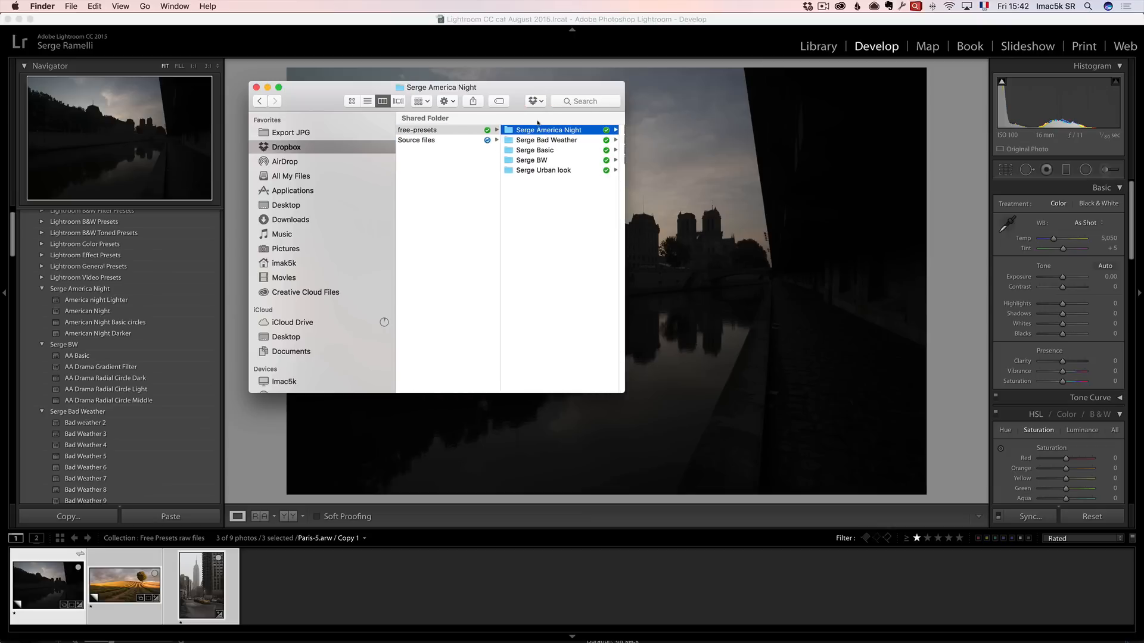
{"action": "left_click", "coordinate": [563, 172], "text": "shift"}
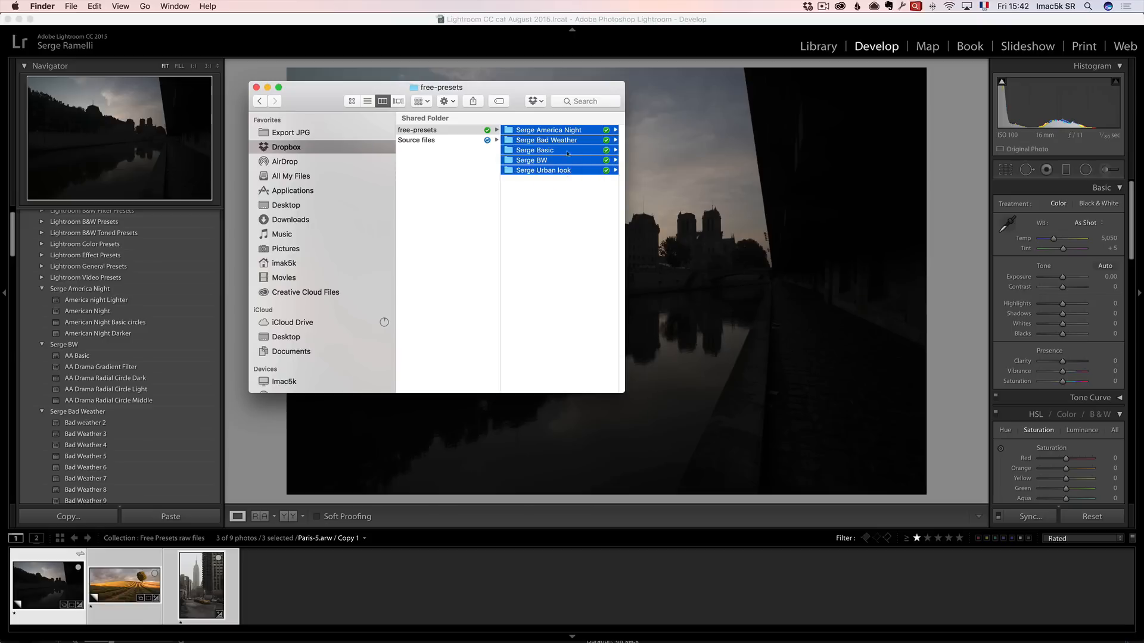
{"action": "right_click", "coordinate": [580, 150]}
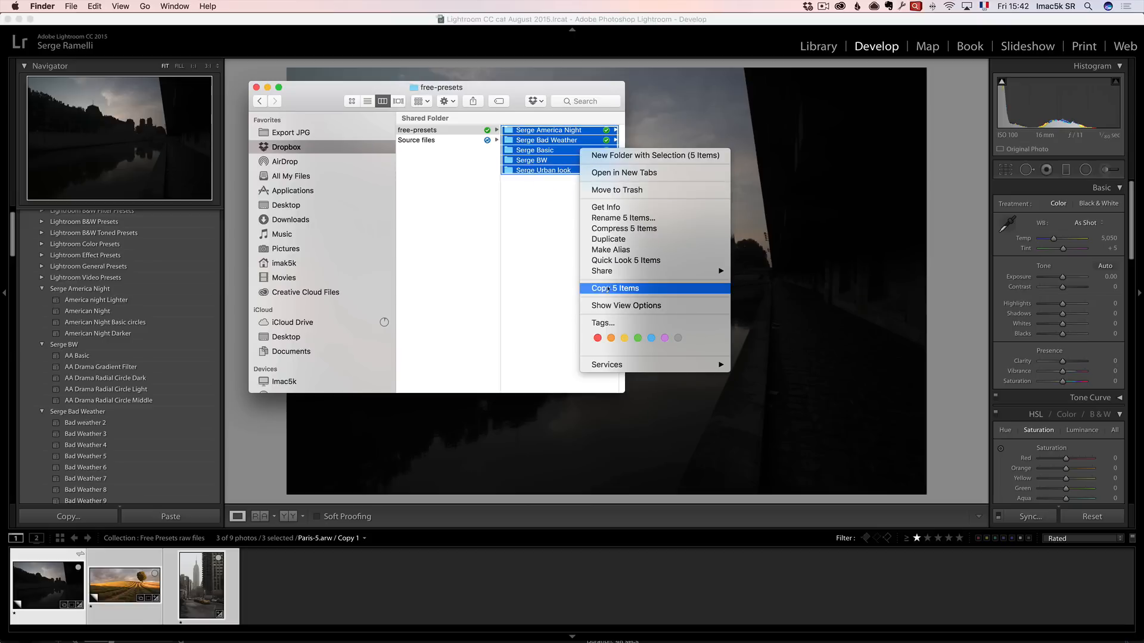
{"action": "left_click", "coordinate": [659, 290]}
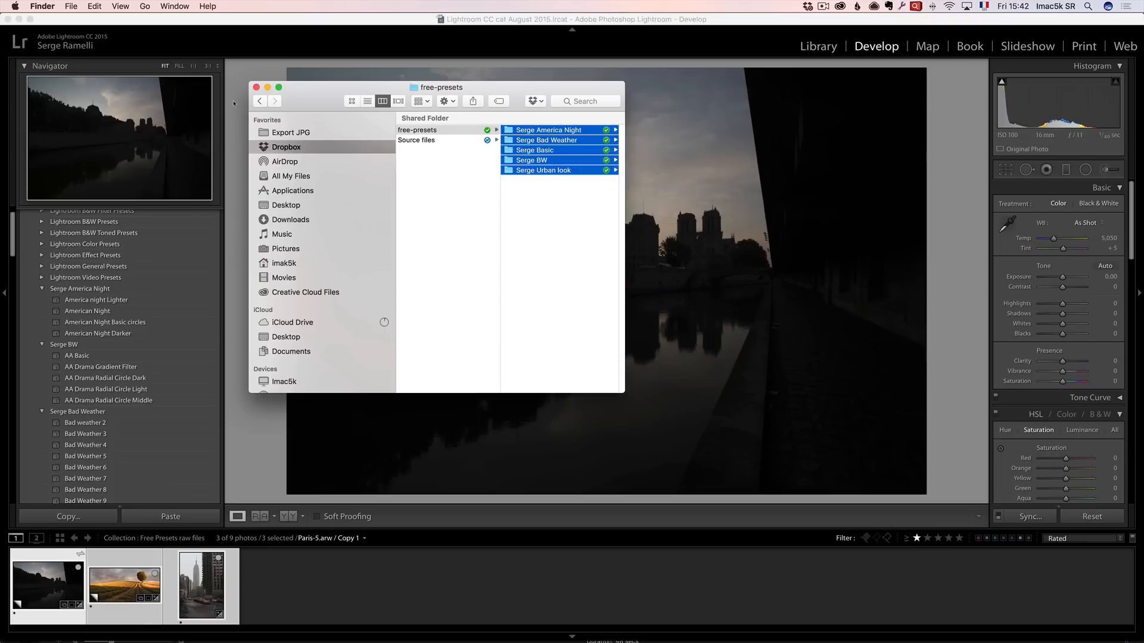
Switch to Lightroom and reveal the Lightroom presets folder from the Presets preferences.
{"action": "left_click", "coordinate": [251, 45]}
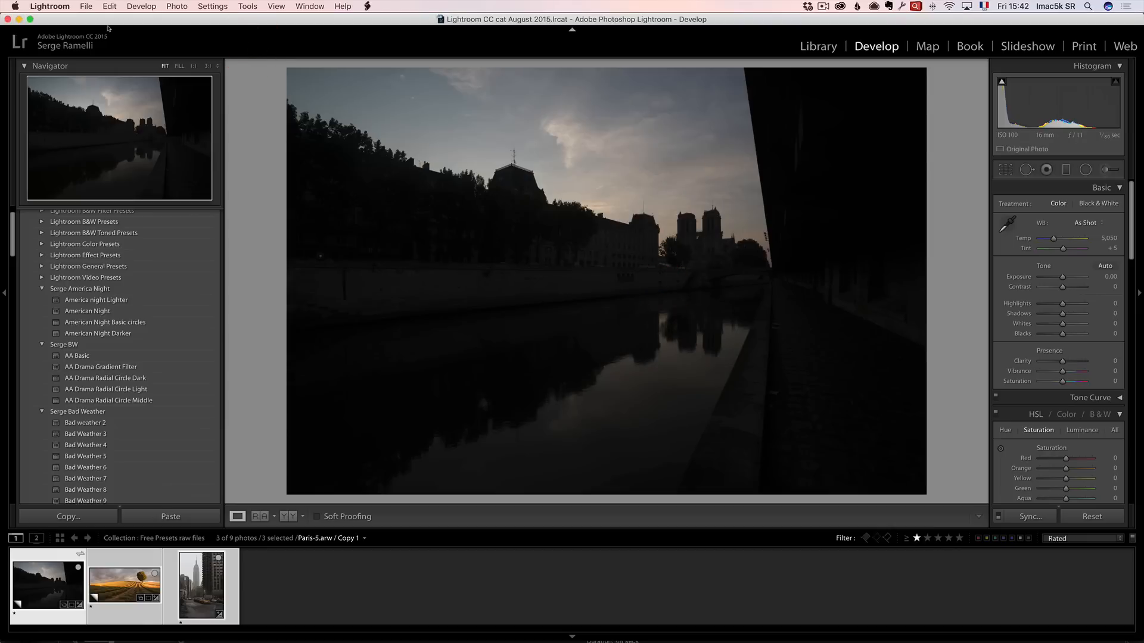
{"action": "left_click", "coordinate": [50, 5]}
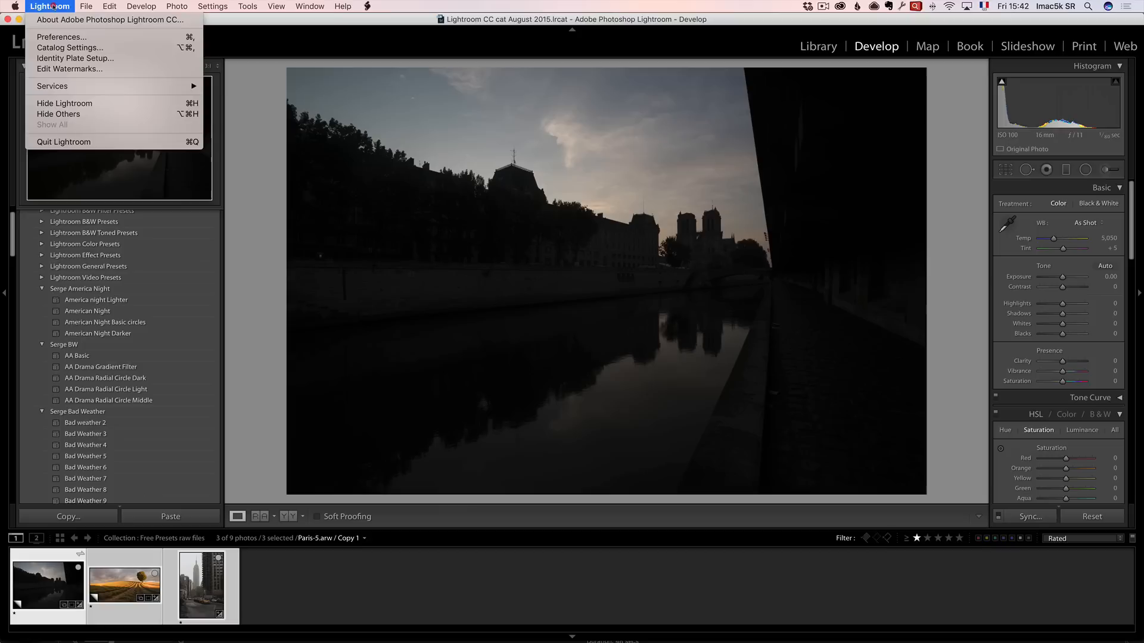
{"action": "left_click", "coordinate": [61, 37]}
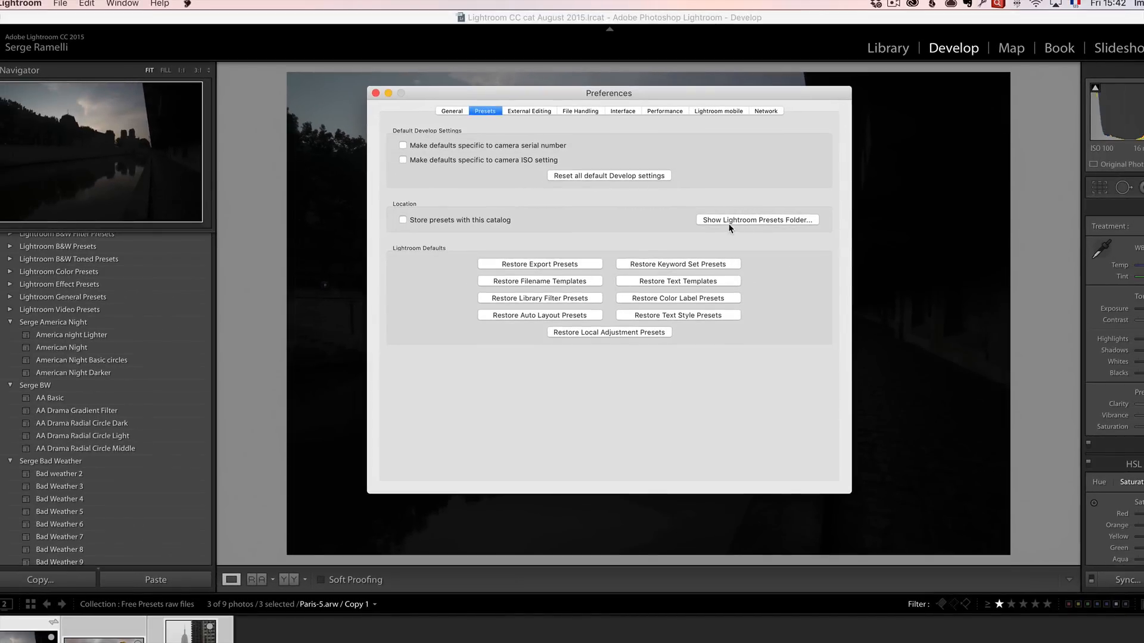
{"action": "left_click", "coordinate": [763, 221]}
Open the Develop Presets folder in the presets location, then close it and the Preferences dialog.
{"action": "left_click_drag", "start_coordinate": [485, 135], "coordinate": [332, 63]}
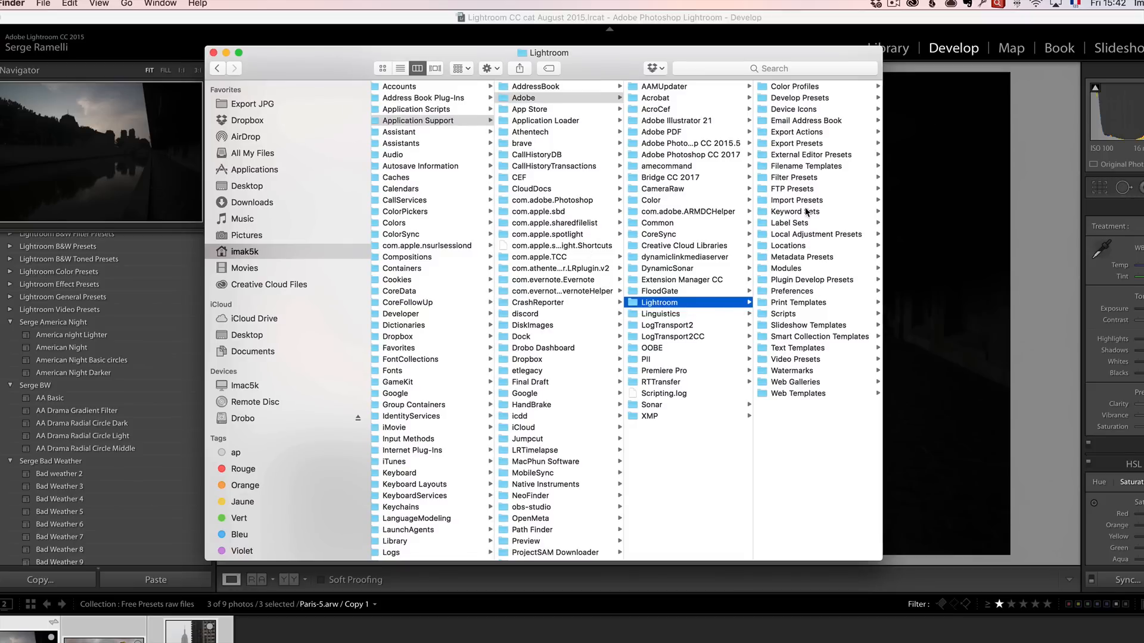
{"action": "scroll", "coordinate": [799, 205], "scroll_direction": "right", "scroll_amount": 1}
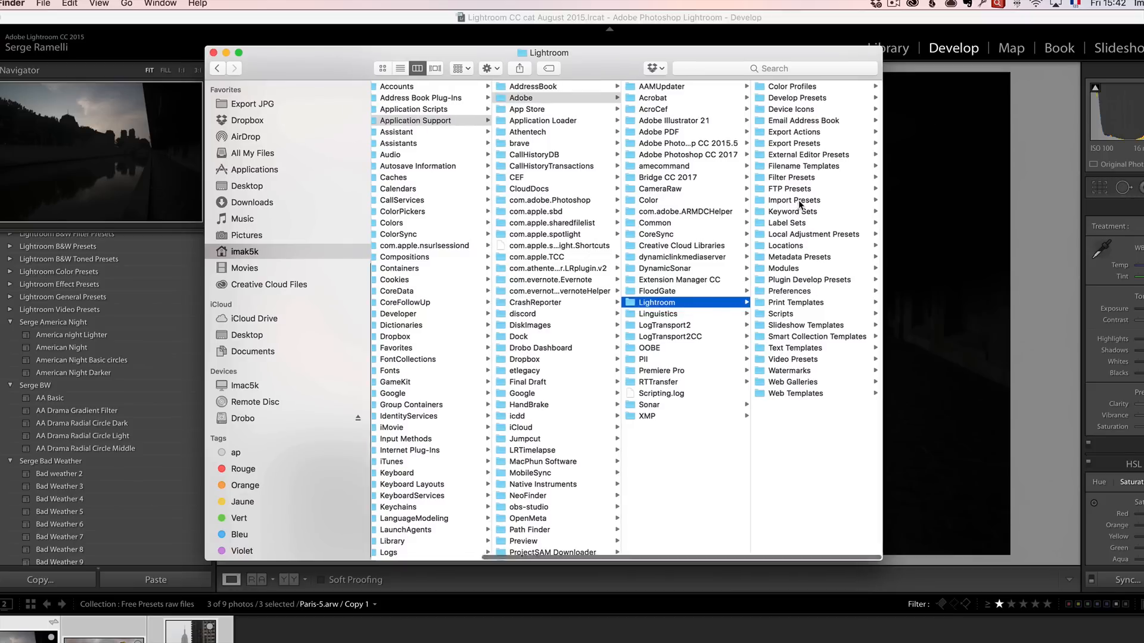
{"action": "left_click", "coordinate": [784, 100]}
{"action": "left_click", "coordinate": [785, 101]}
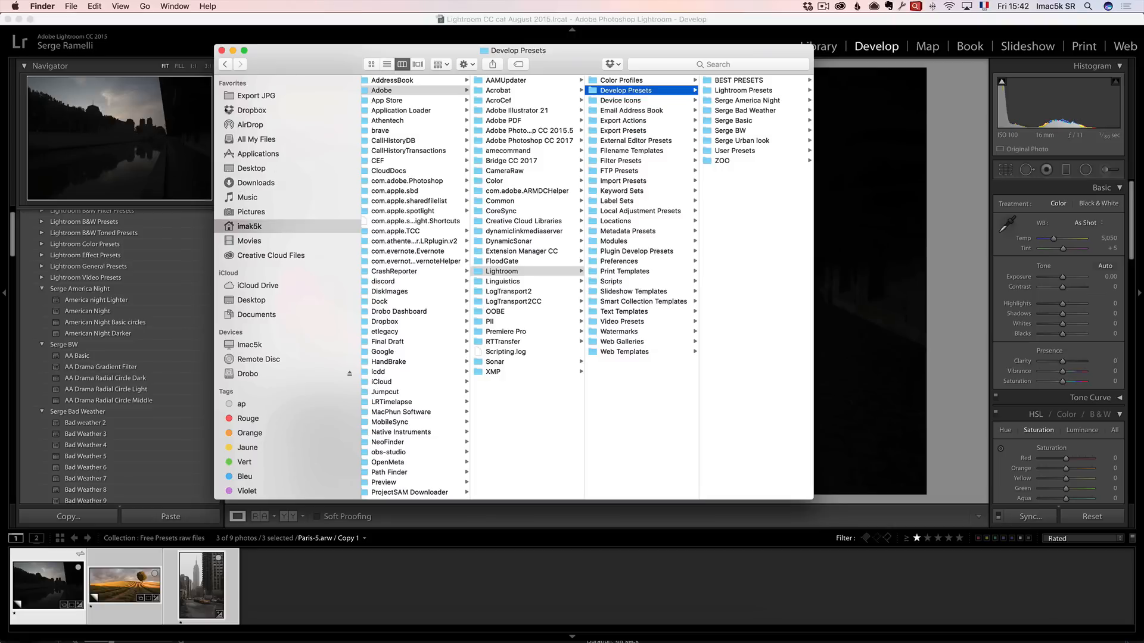
{"action": "left_click", "coordinate": [192, 36]}
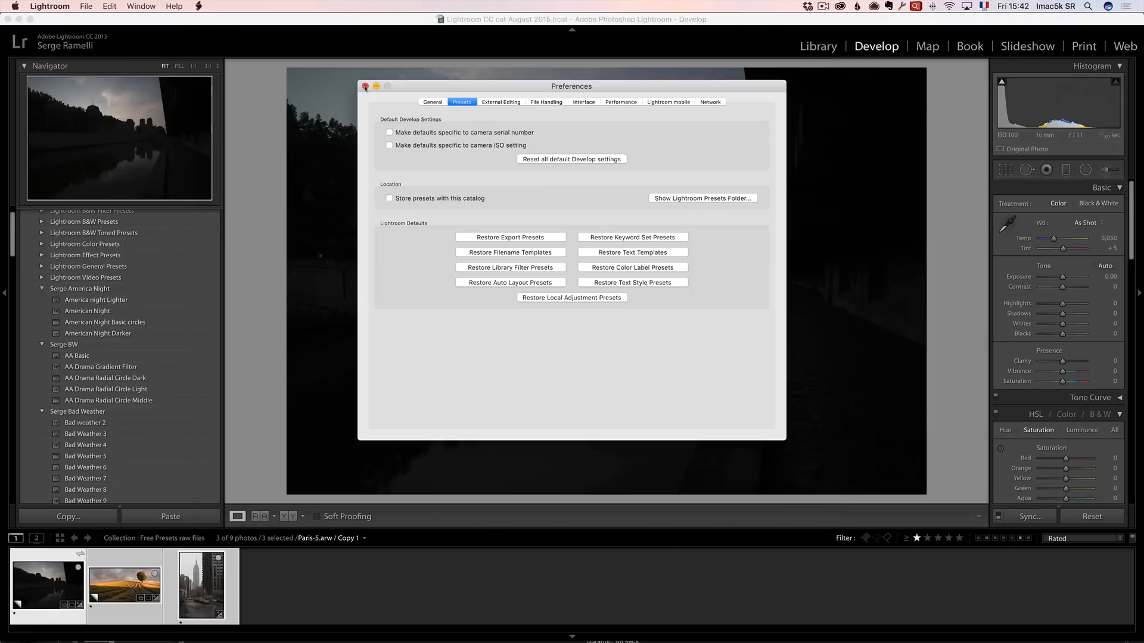
{"action": "left_click", "coordinate": [365, 87]}
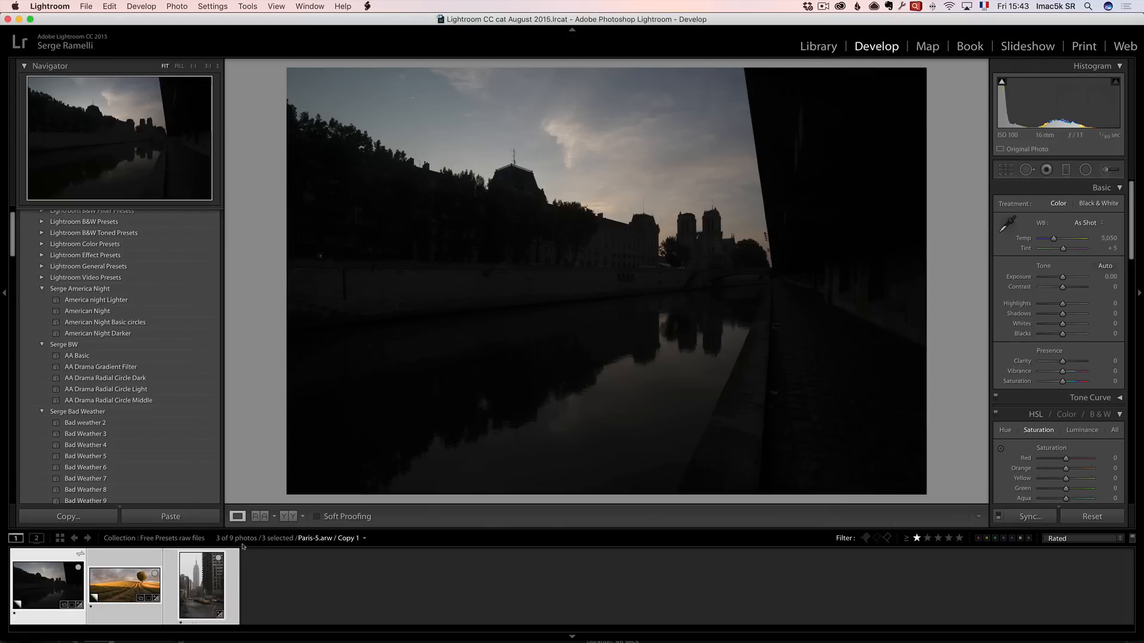
Show all photos in the filmstrip, select the Notre-Dame photo, and scroll the presets list to the Serge Basic group.
{"action": "left_click", "coordinate": [917, 538]}
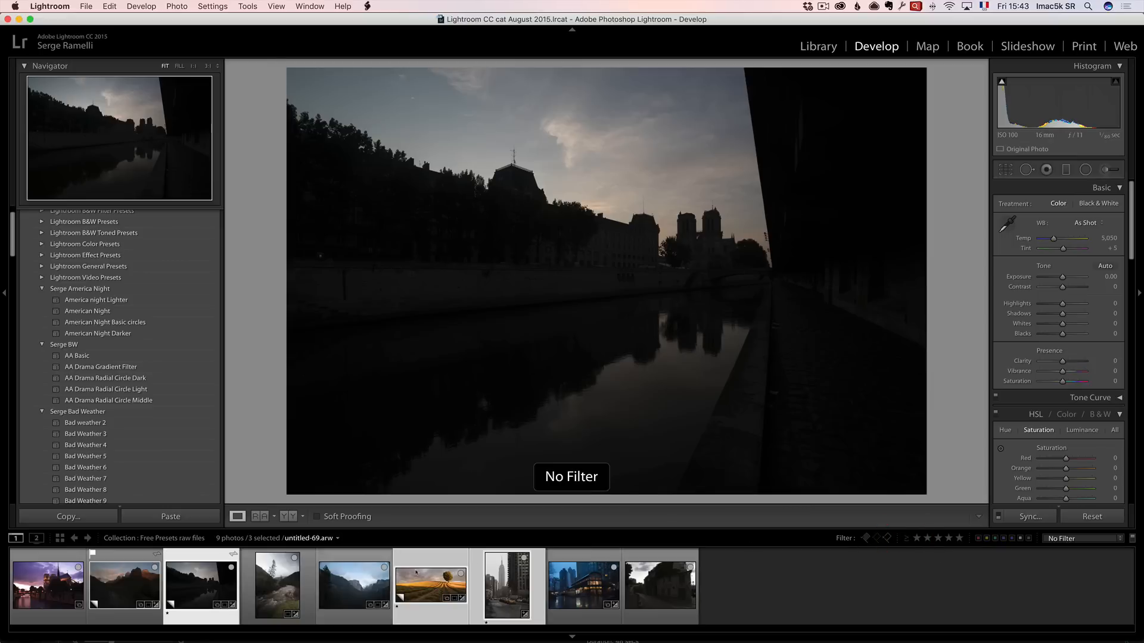
{"action": "left_click", "coordinate": [48, 584]}
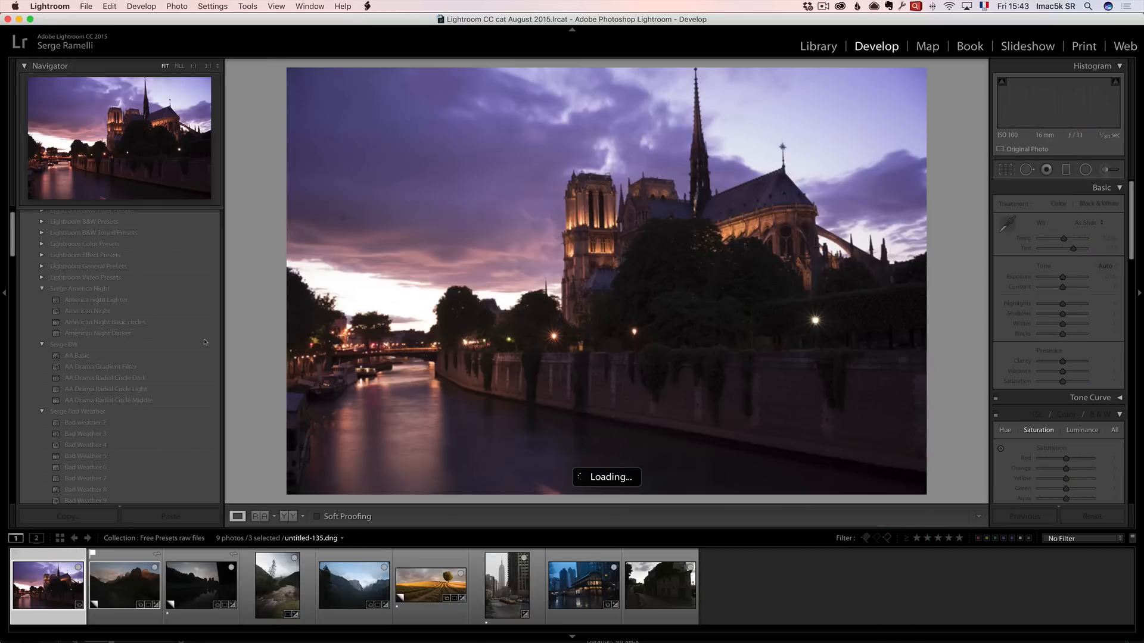
{"action": "left_click_drag", "start_coordinate": [12, 236], "coordinate": [14, 218]}
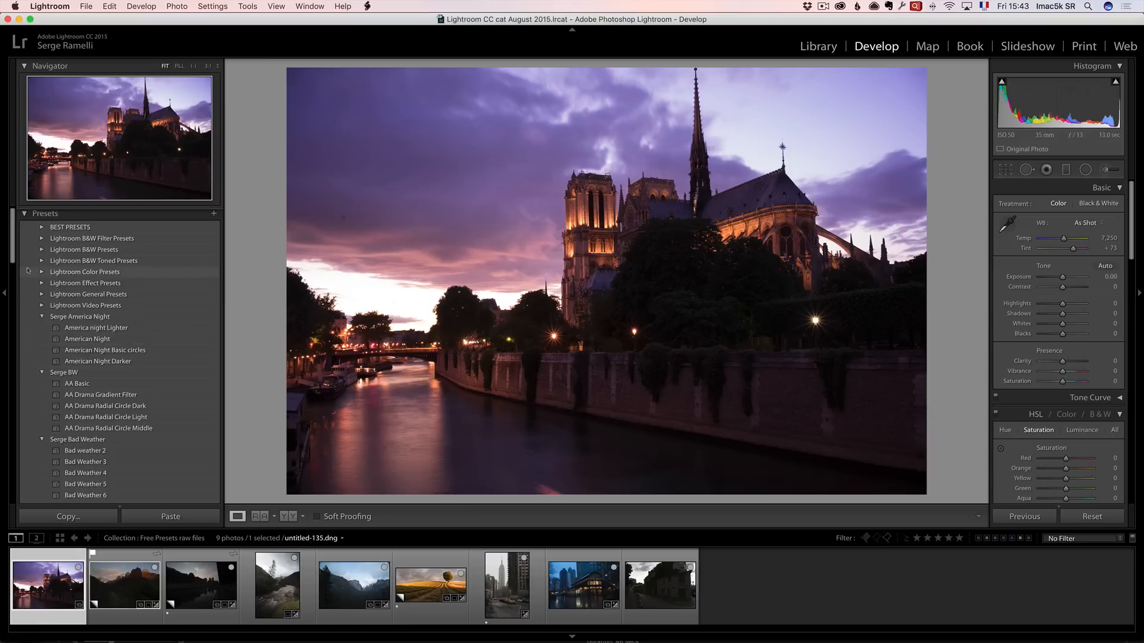
{"action": "scroll", "coordinate": [13, 261], "scroll_direction": "down", "scroll_amount": 5}
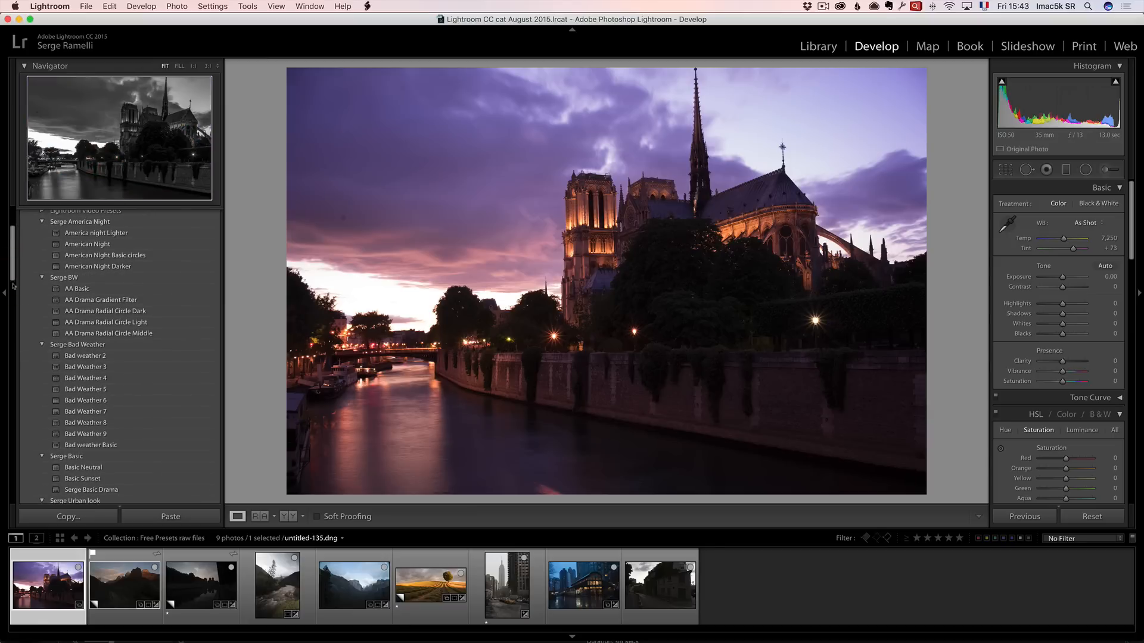
{"action": "scroll", "coordinate": [13, 284], "scroll_direction": "down", "scroll_amount": 1}
{"action": "scroll", "coordinate": [13, 283], "scroll_direction": "down", "scroll_amount": 8}
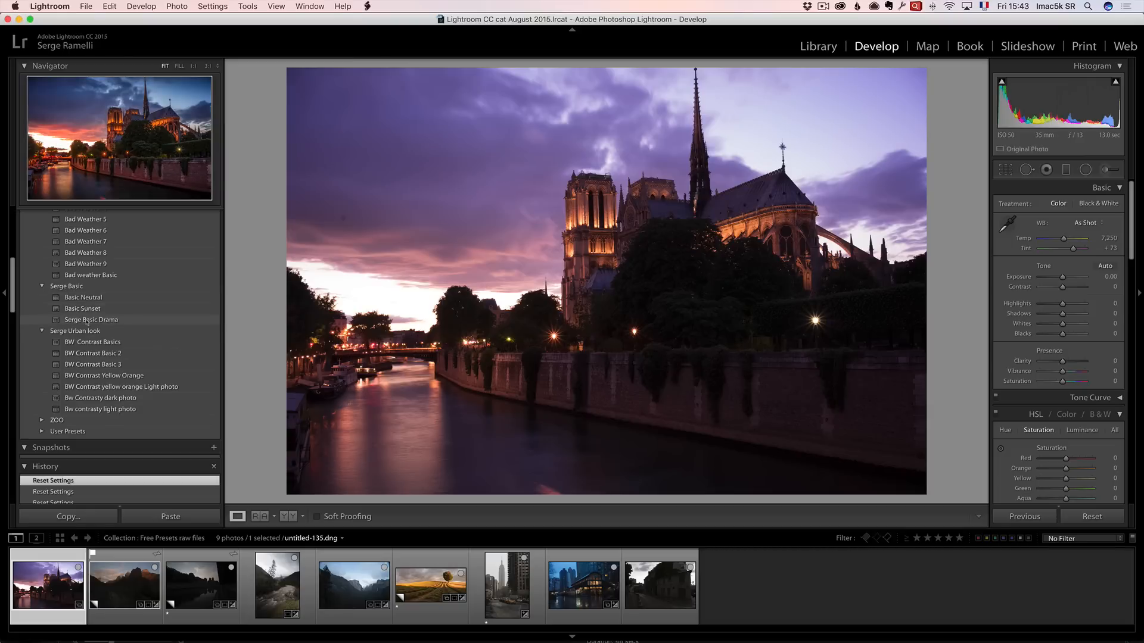
Apply the Basic Neutral, Basic Sunset and finally the Serge Basic Drama preset to the Notre-Dame photo.
{"action": "left_click", "coordinate": [92, 298]}
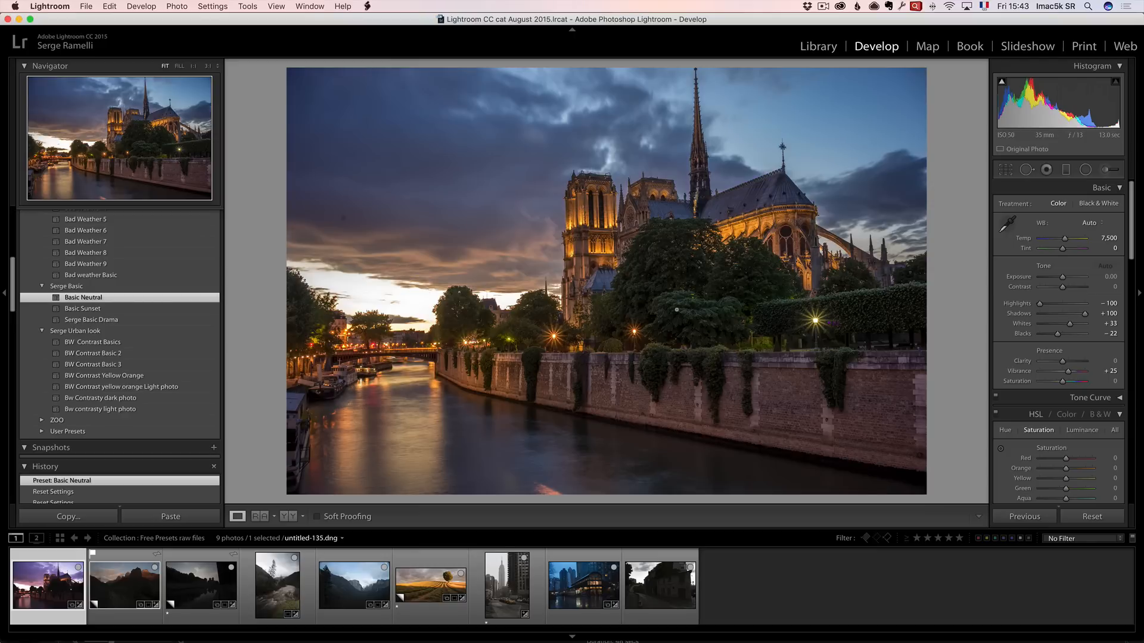
{"action": "left_click", "coordinate": [83, 309]}
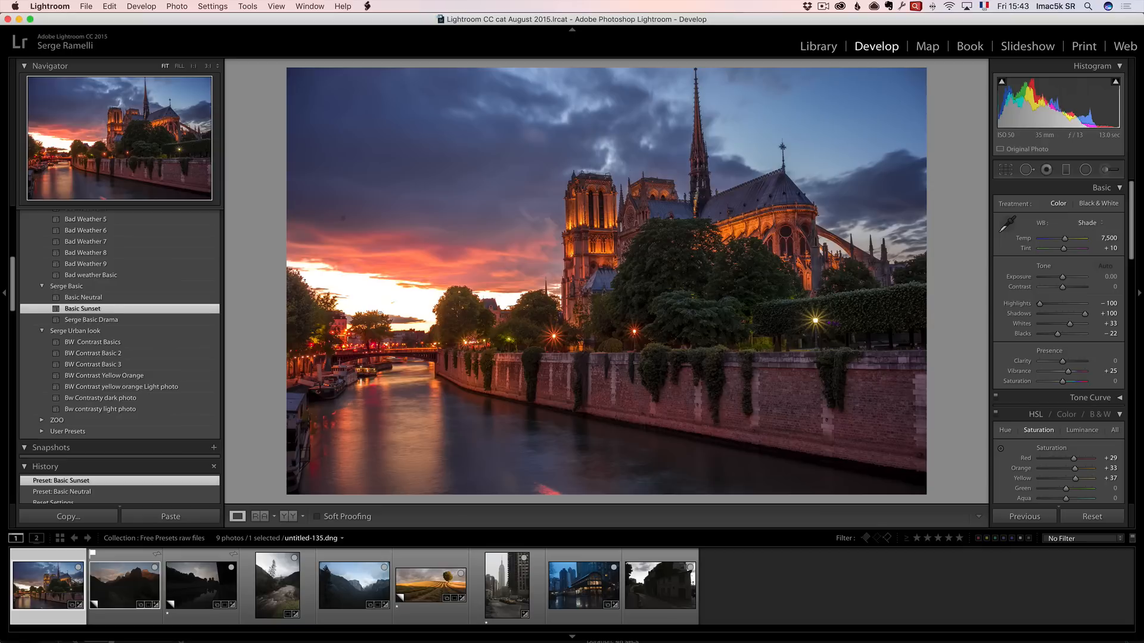
{"action": "left_click", "coordinate": [80, 321]}
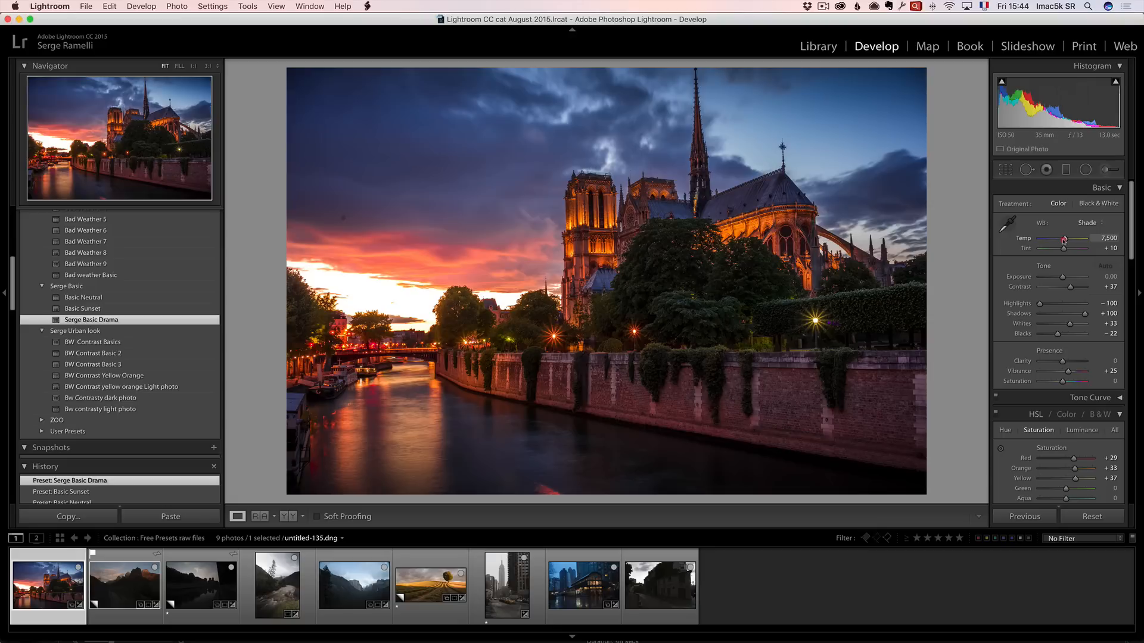
Set the temperature to 7,895 and reposition the photo's two graduated filters, moving the lower one further down.
{"action": "left_click_drag", "start_coordinate": [1064, 239], "coordinate": [1067, 240]}
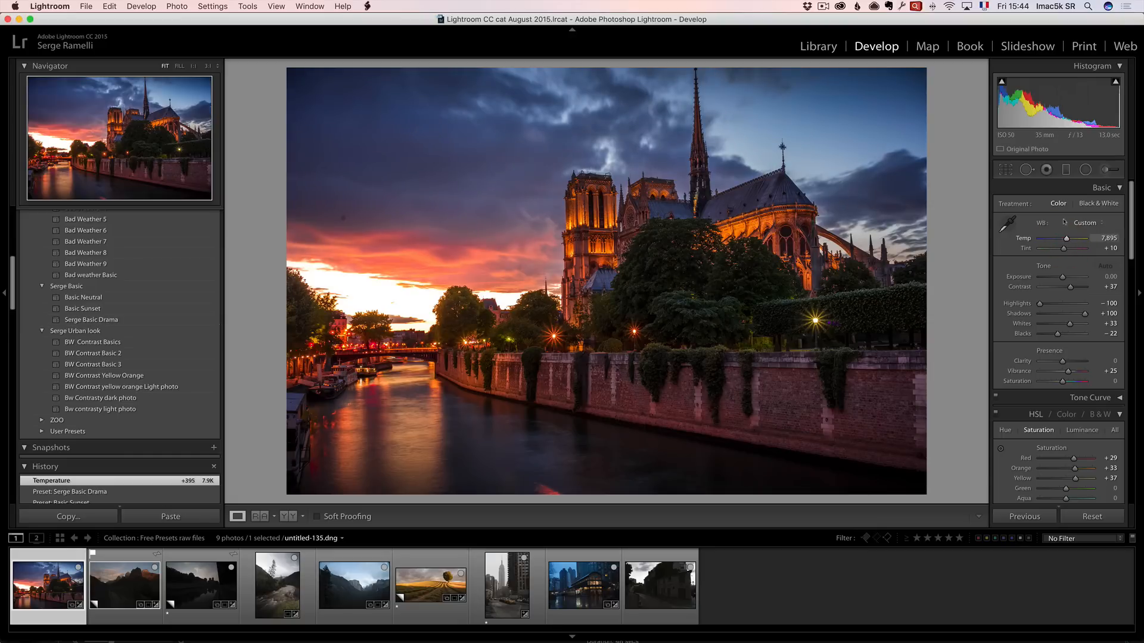
{"action": "left_click", "coordinate": [1066, 171]}
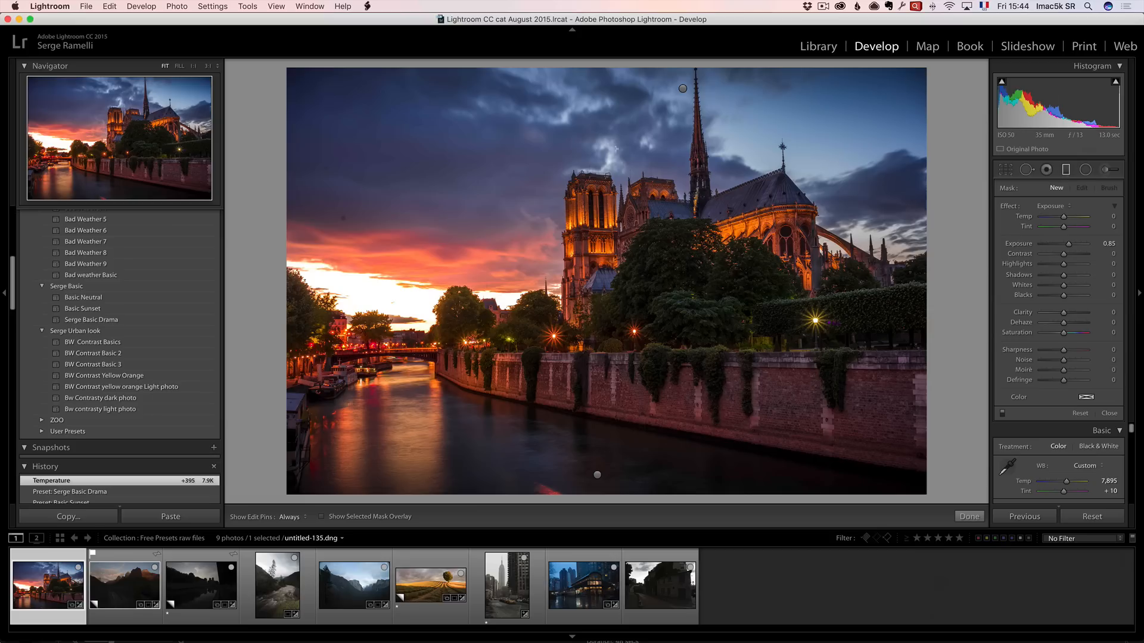
{"action": "left_click", "coordinate": [683, 88]}
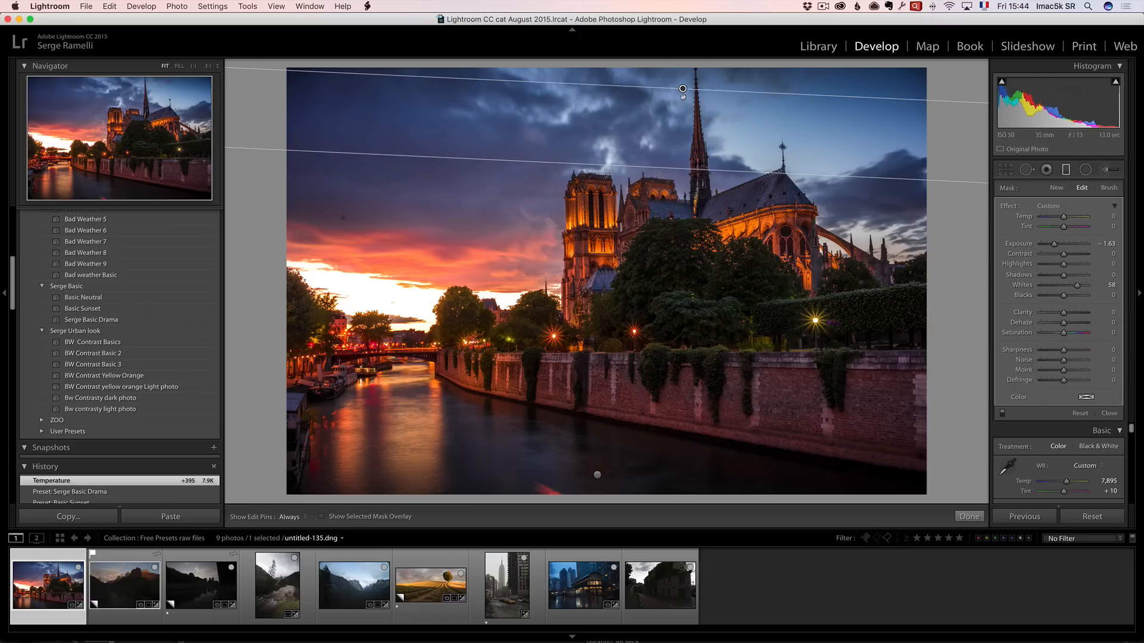
{"action": "mouse_move", "coordinate": [682, 88]}
{"action": "left_mouse_down"}
{"action": "mouse_move", "coordinate": [681, 148]}
{"action": "mouse_move", "coordinate": [688, 93]}
{"action": "left_mouse_up"}
{"action": "left_click", "coordinate": [597, 475]}
{"action": "left_click_drag", "start_coordinate": [597, 475], "coordinate": [597, 488]}
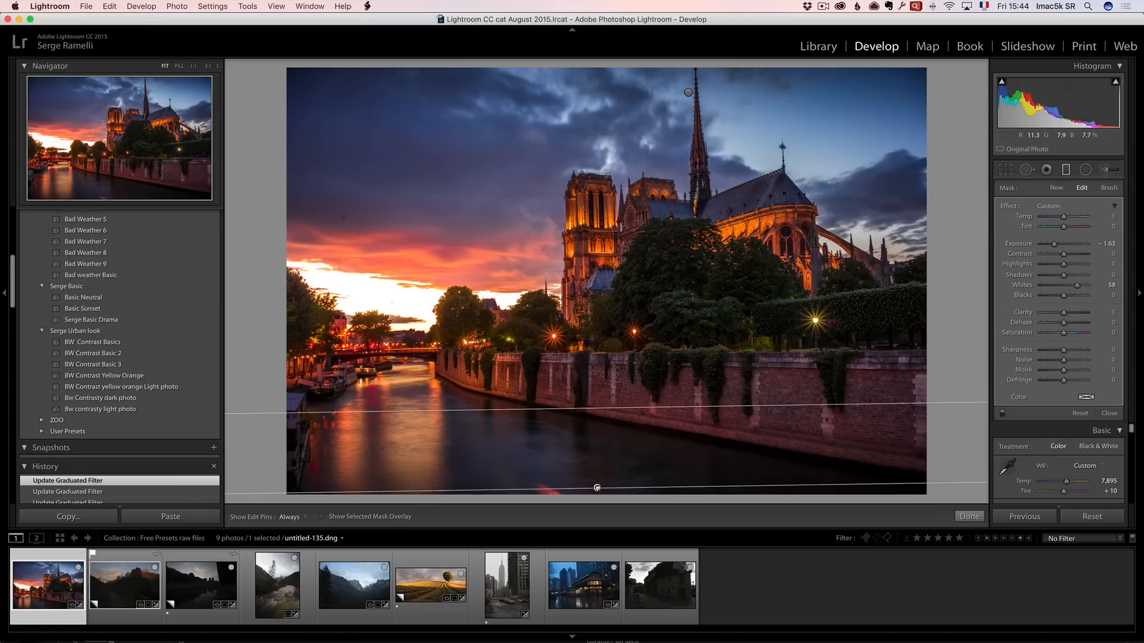
{"action": "left_click", "coordinate": [970, 516]}
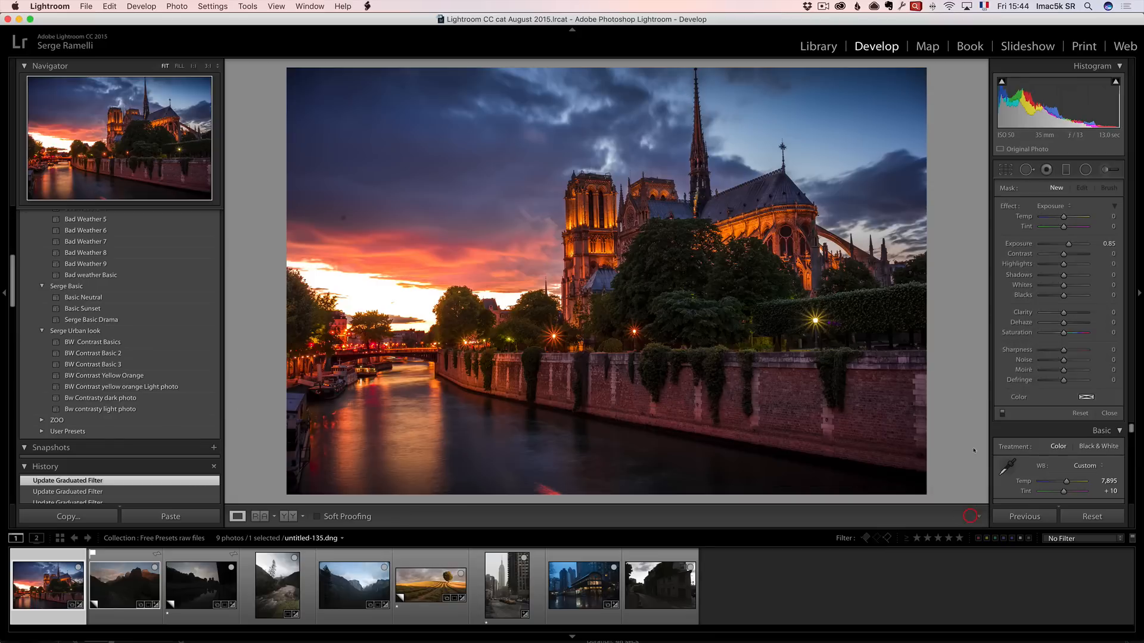
Remove a spot in the sky on the left with the Spot Removal tool.
{"action": "left_click", "coordinate": [1026, 169]}
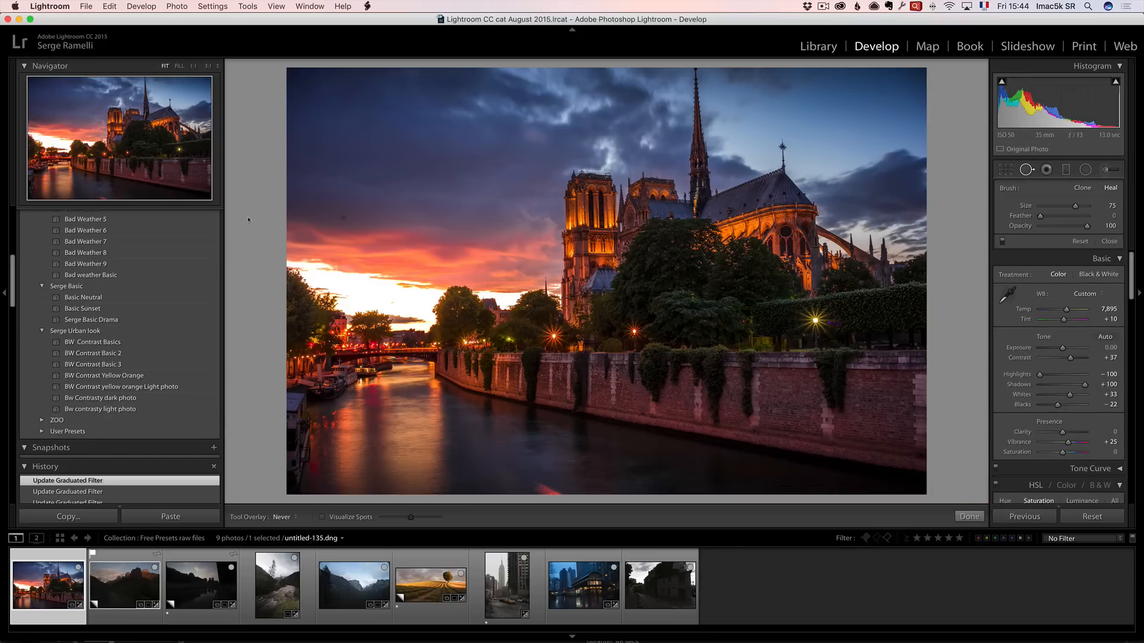
{"action": "left_click", "coordinate": [336, 218]}
{"action": "left_click", "coordinate": [1109, 241]}
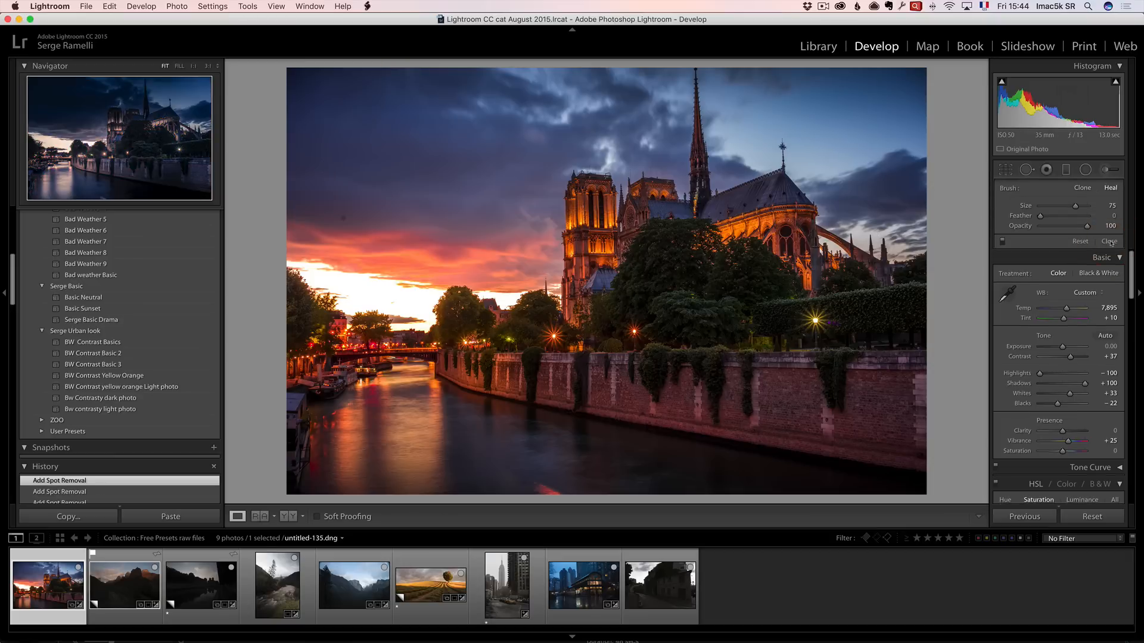
Compare the before and after versions of the Notre-Dame photo.
{"action": "key", "text": "alt"}
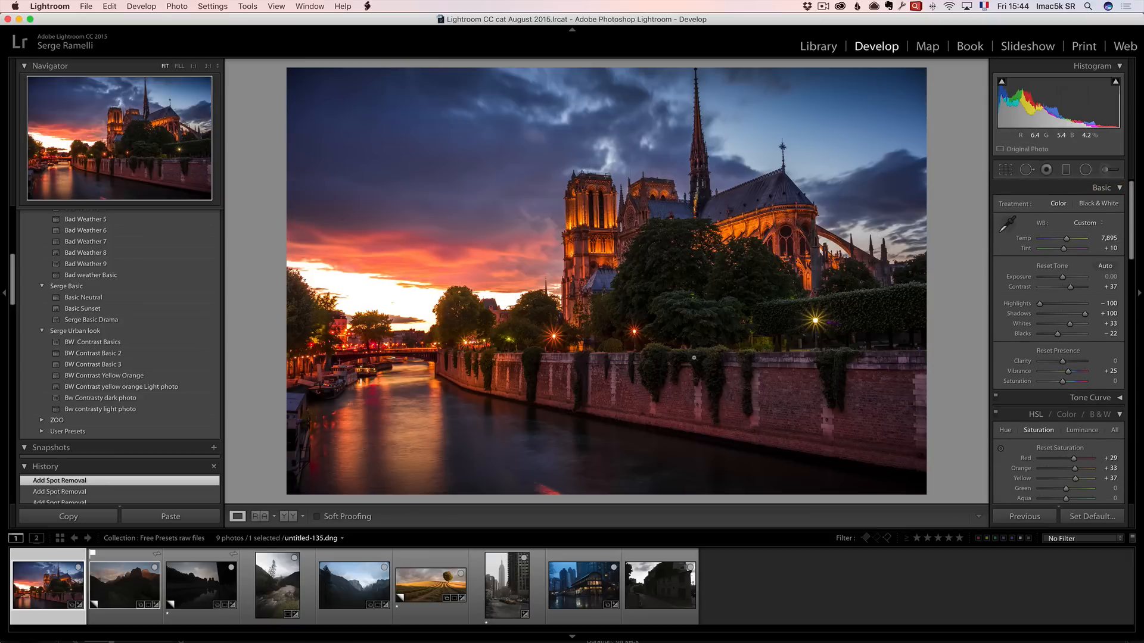
{"action": "key", "text": "backslash"}
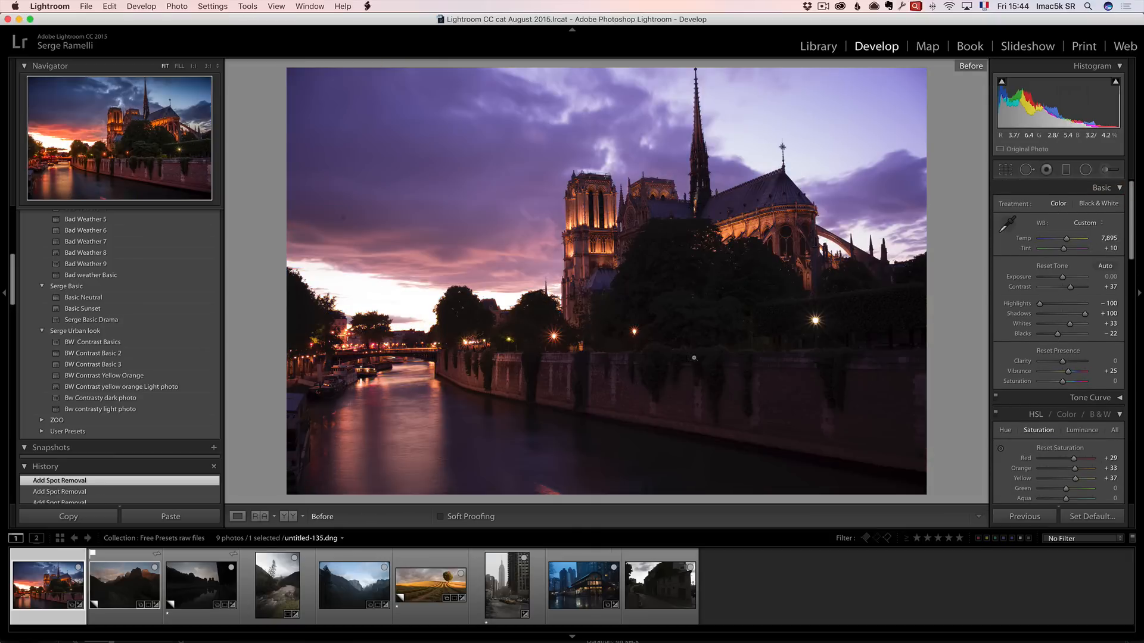
{"action": "key", "text": "backslash"}
{"action": "key", "text": "backslash"}
{"action": "key", "text": "backslash"}
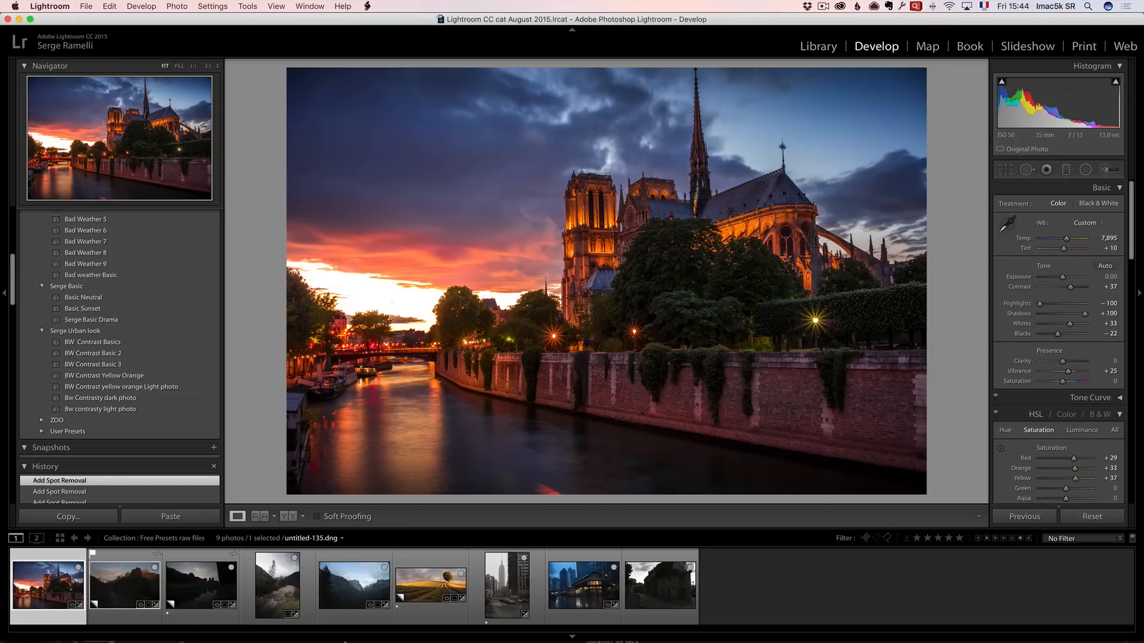
Select the Zion Park photo and apply the Basic Neutral preset.
{"action": "left_click", "coordinate": [131, 593]}
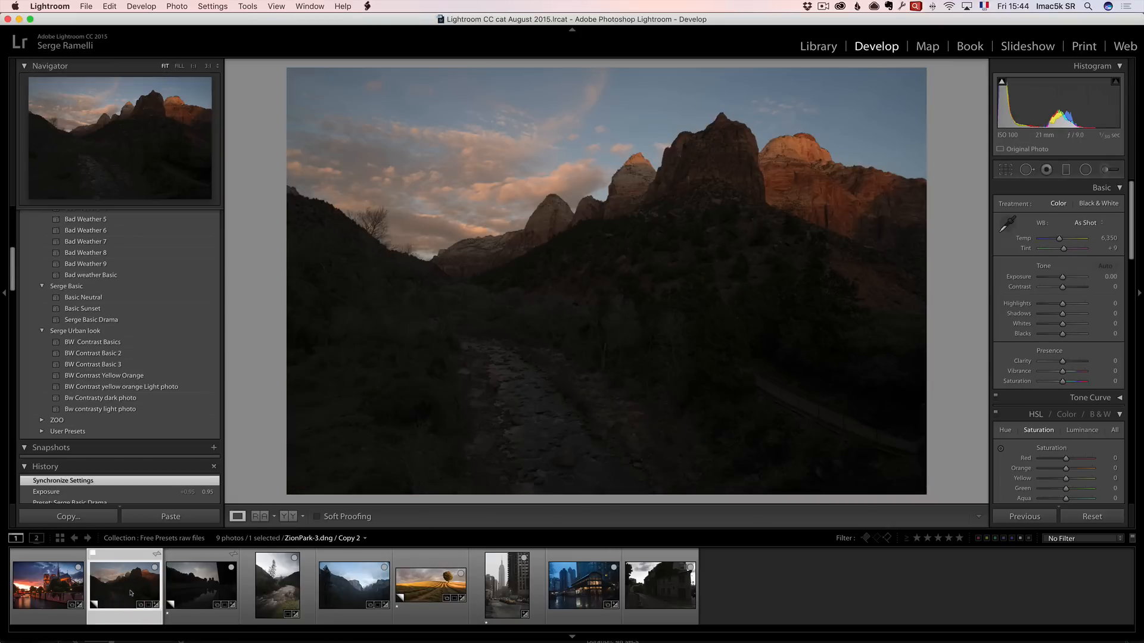
{"action": "left_click", "coordinate": [106, 300]}
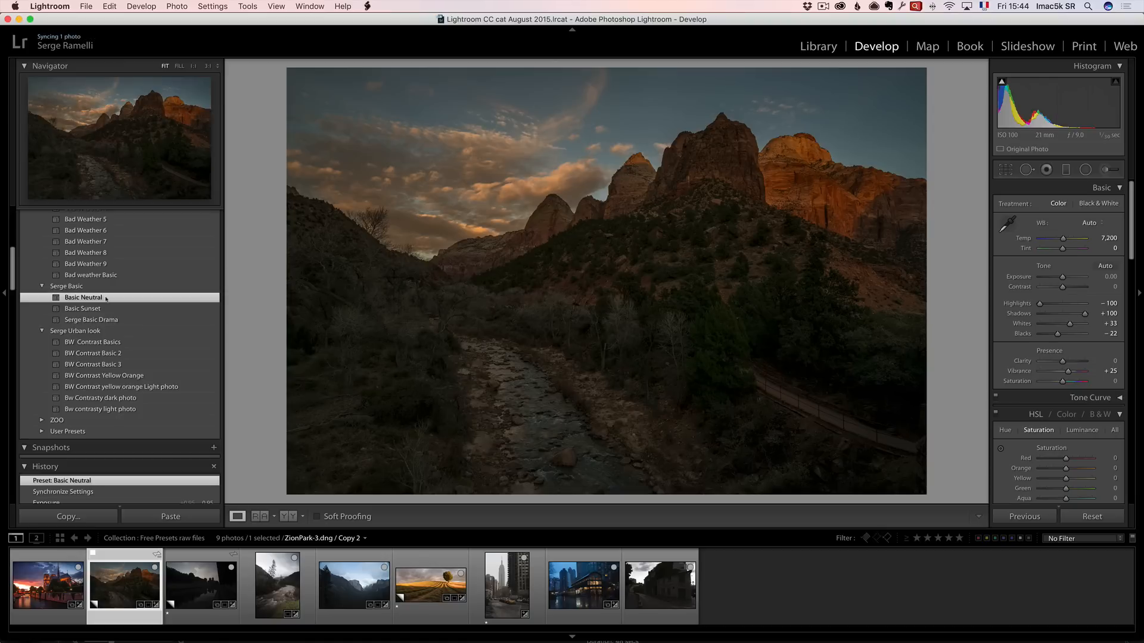
Apply the Serge Basic Drama preset to the Zion Park photo and raise the exposure to +0.85.
{"action": "left_click", "coordinate": [107, 319]}
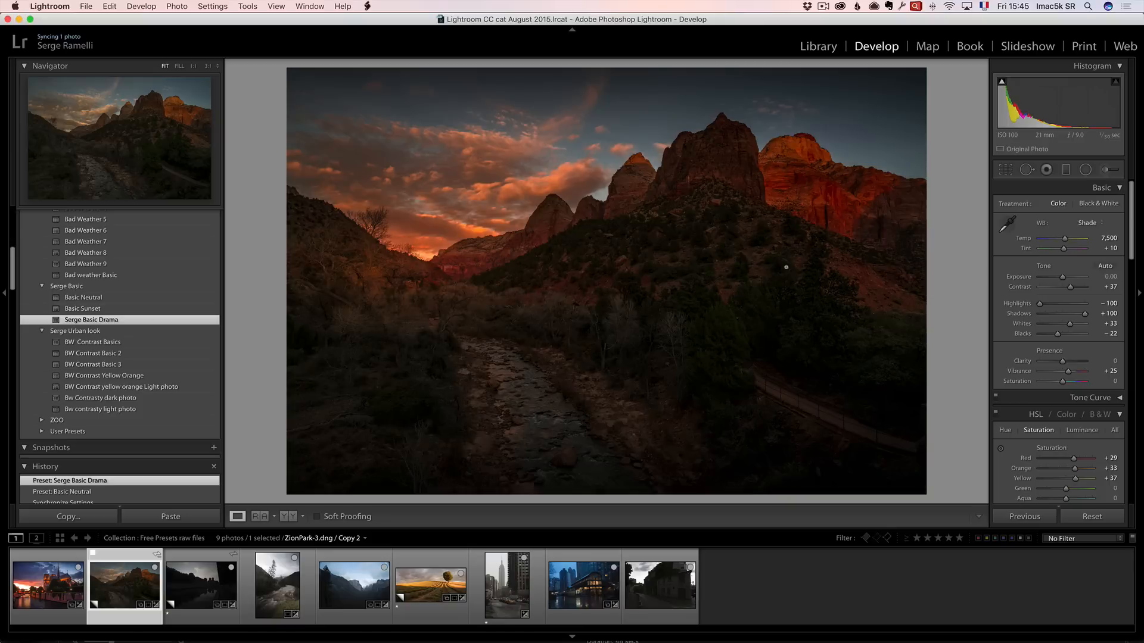
{"action": "left_click_drag", "start_coordinate": [1063, 277], "coordinate": [1066, 278]}
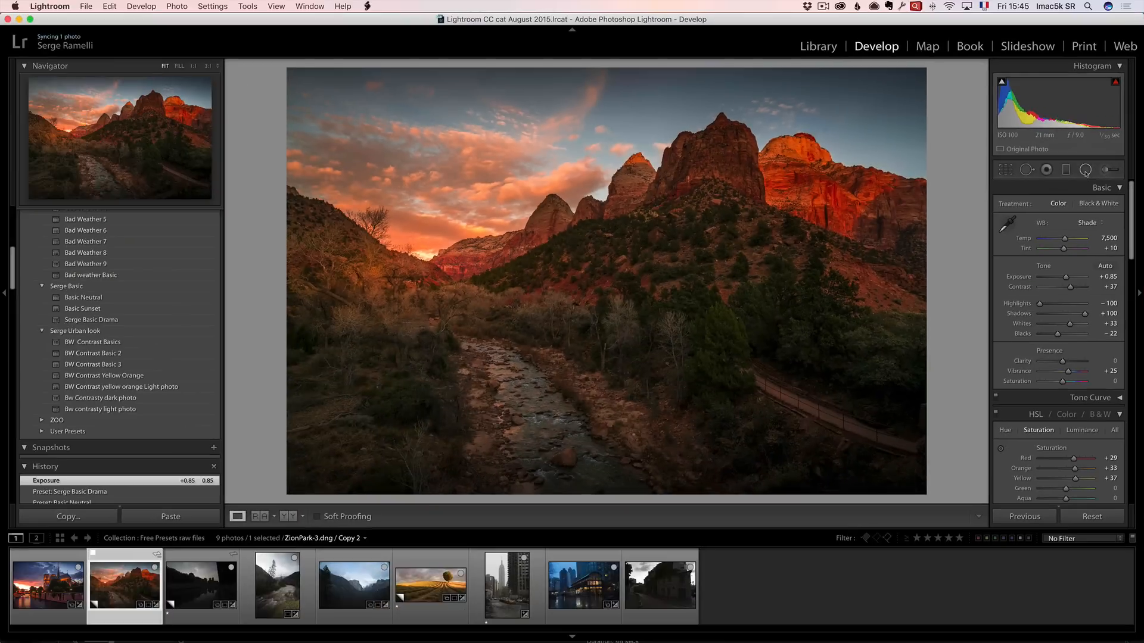
Add a radial filter and move it onto the sunset sky above the valley.
{"action": "left_click", "coordinate": [1086, 170]}
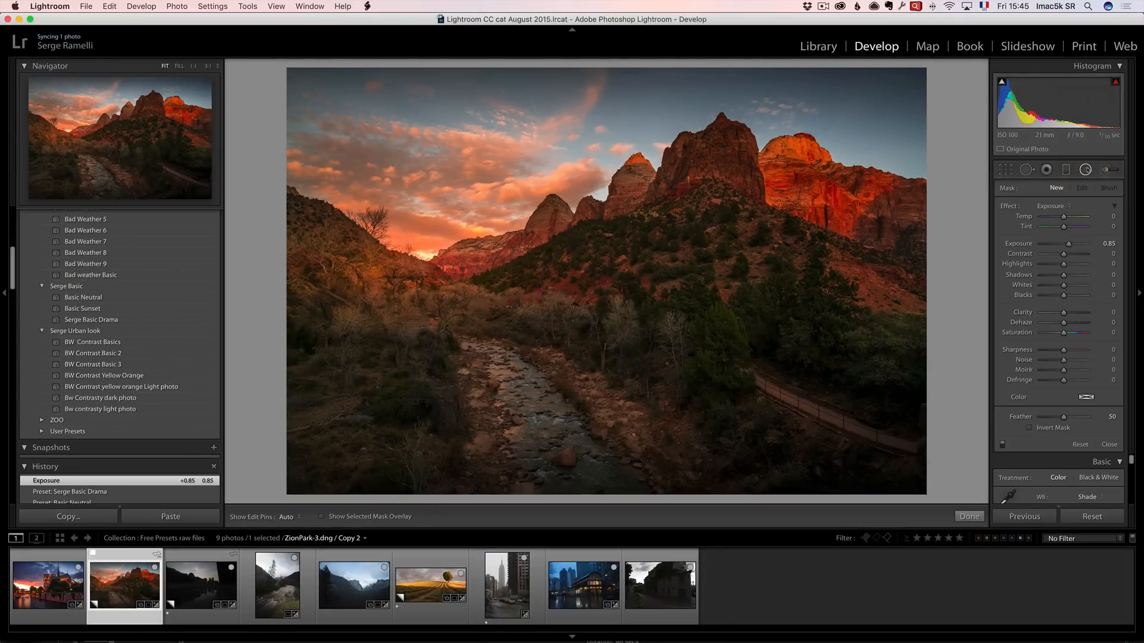
{"action": "left_click_drag", "start_coordinate": [377, 270], "coordinate": [532, 336]}
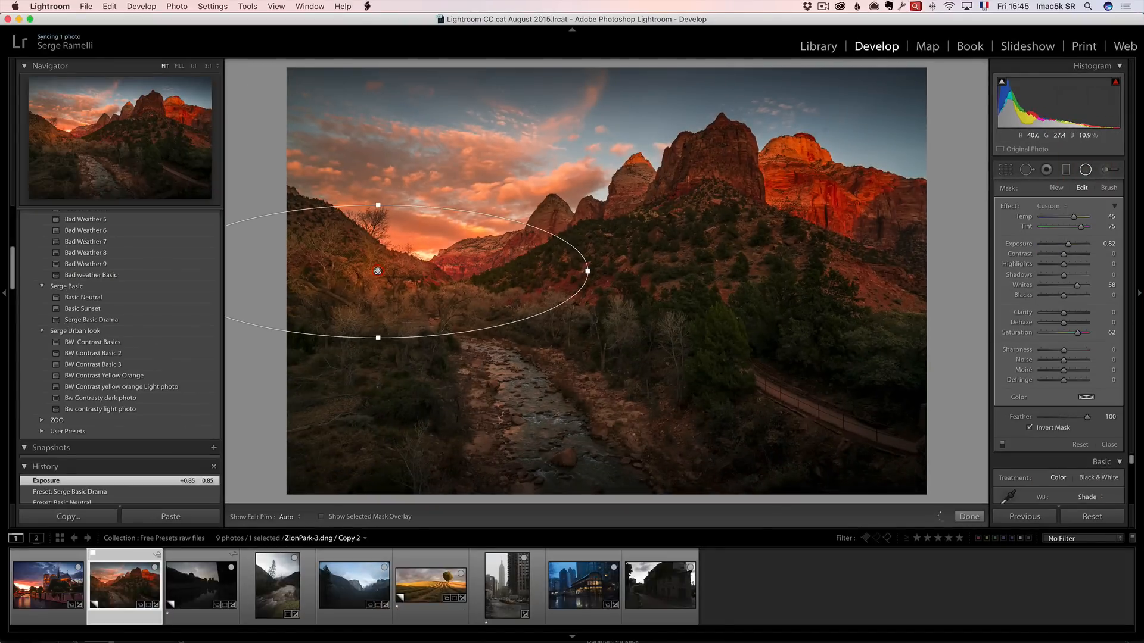
{"action": "left_click_drag", "start_coordinate": [378, 270], "coordinate": [432, 215]}
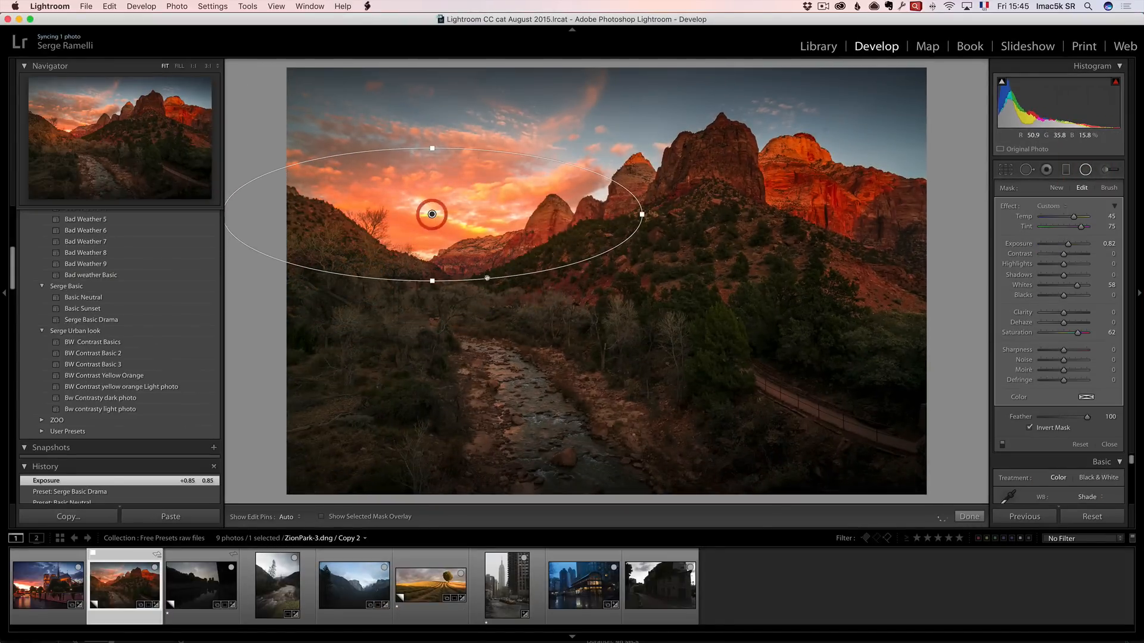
Reset the Zion Park photo to compare with the original, then undo the reset.
{"action": "left_click", "coordinate": [1093, 519]}
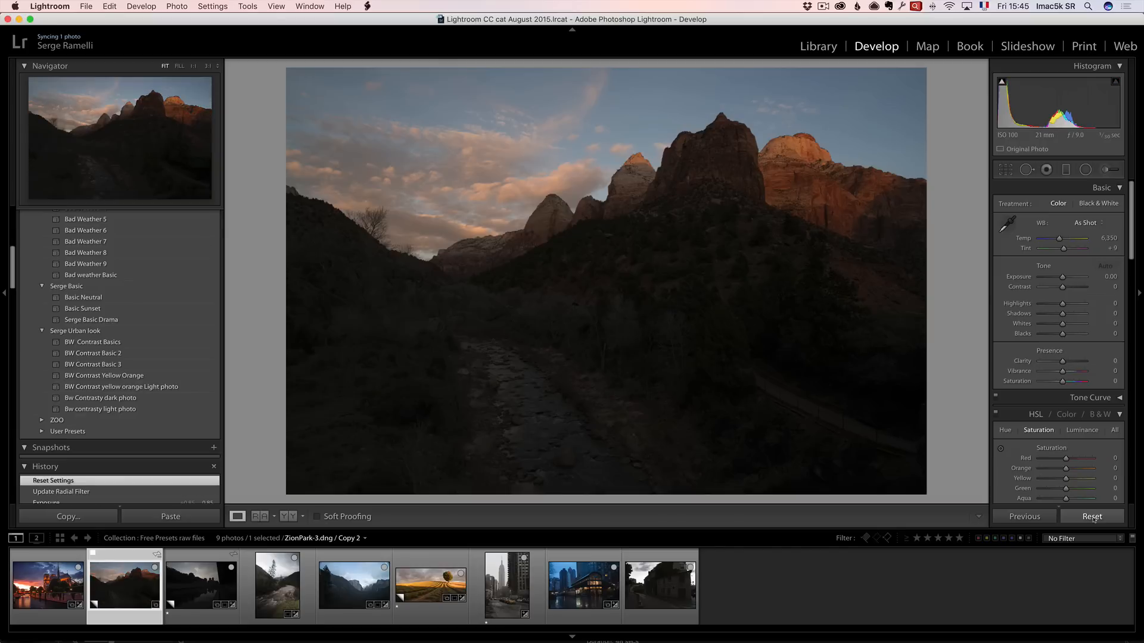
{"action": "key", "text": "super+z"}
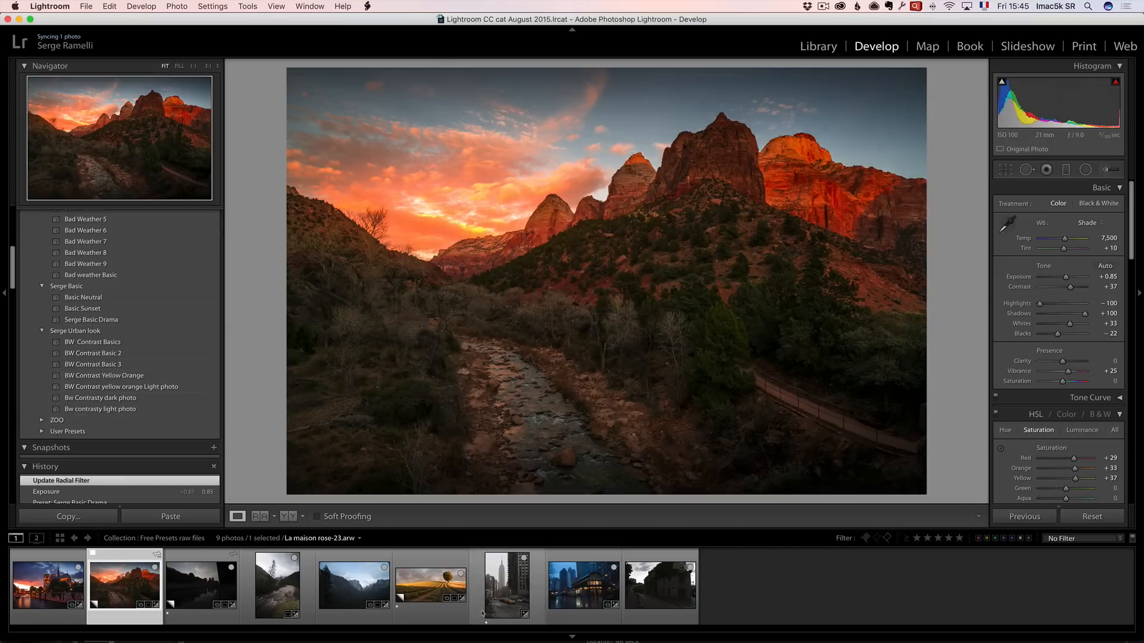
Select the Paris riverside photo, apply the Basic Sunset preset, and raise the exposure to +1.30.
{"action": "left_click", "coordinate": [208, 575]}
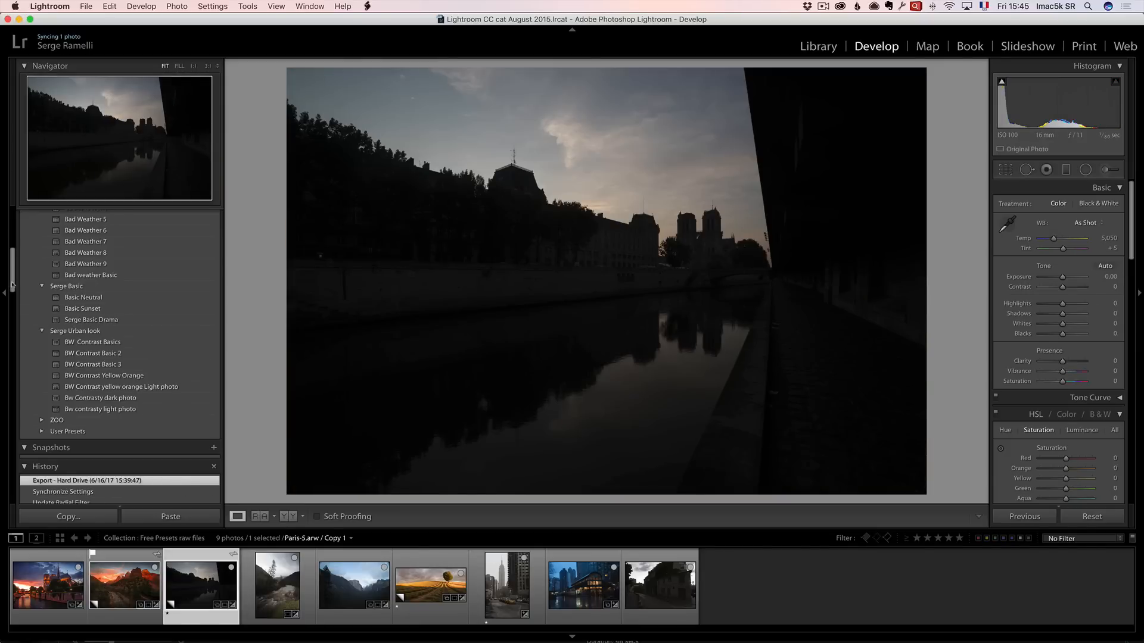
{"action": "scroll", "coordinate": [13, 280], "scroll_direction": "down", "scroll_amount": 3}
{"action": "scroll", "coordinate": [14, 275], "scroll_direction": "up", "scroll_amount": 5}
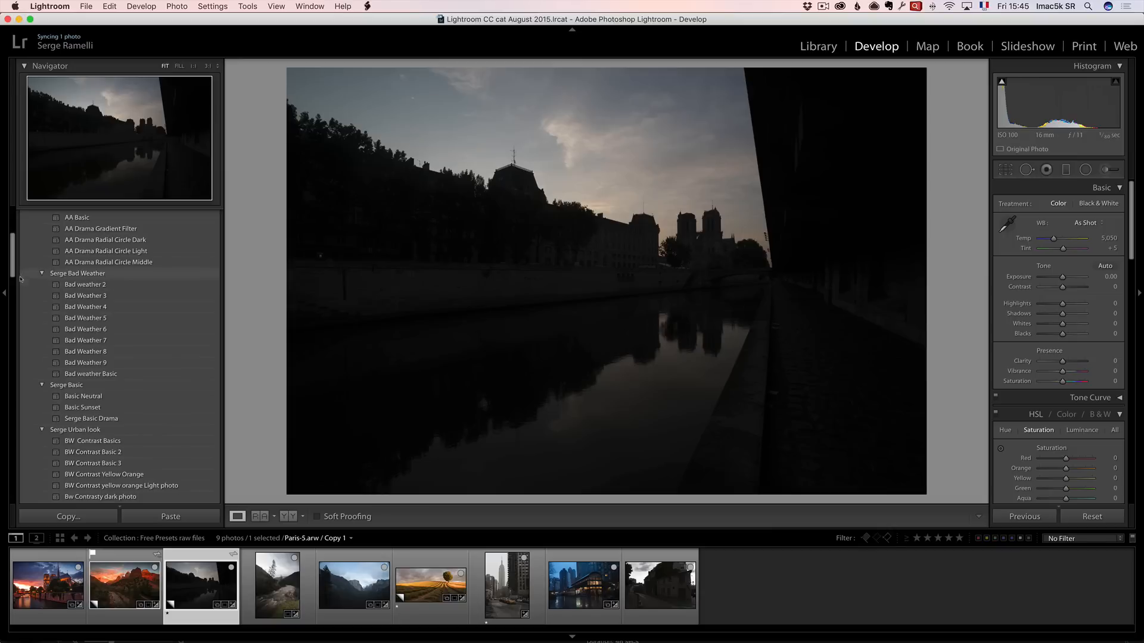
{"action": "scroll", "coordinate": [14, 273], "scroll_direction": "up", "scroll_amount": 2}
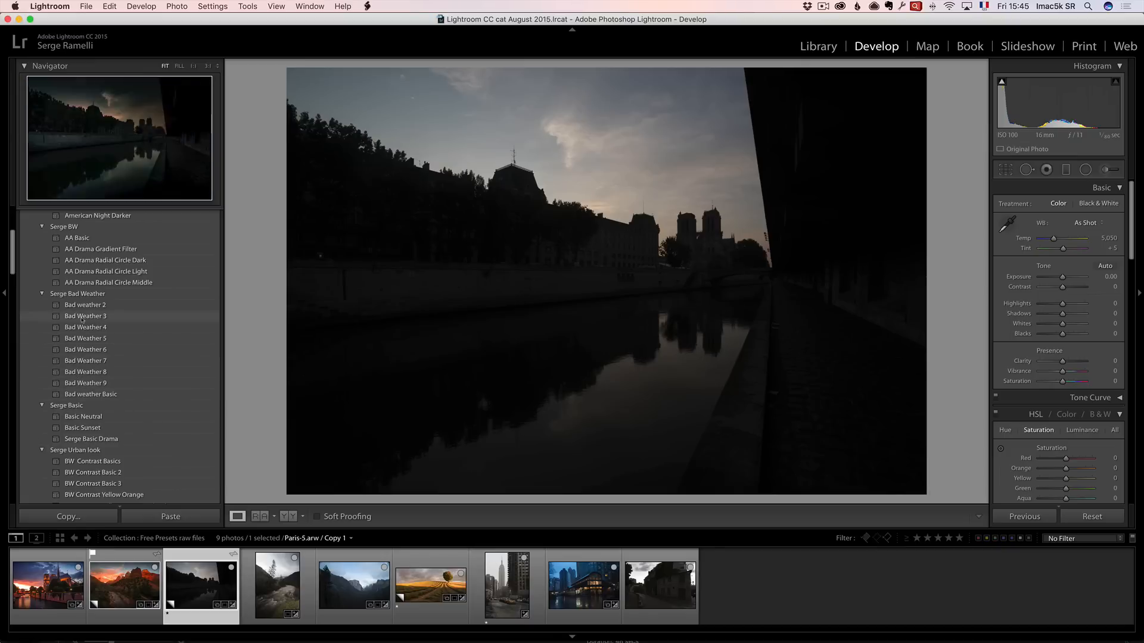
{"action": "scroll", "coordinate": [100, 357], "scroll_direction": "down", "scroll_amount": 1}
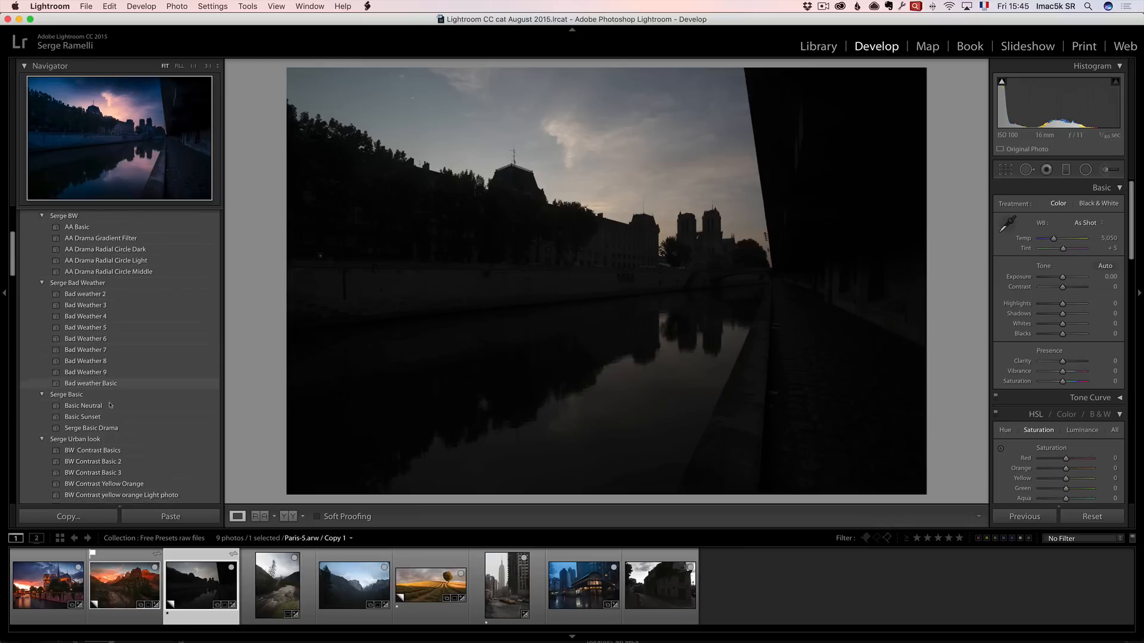
{"action": "scroll", "coordinate": [111, 426], "scroll_direction": "down", "scroll_amount": 1}
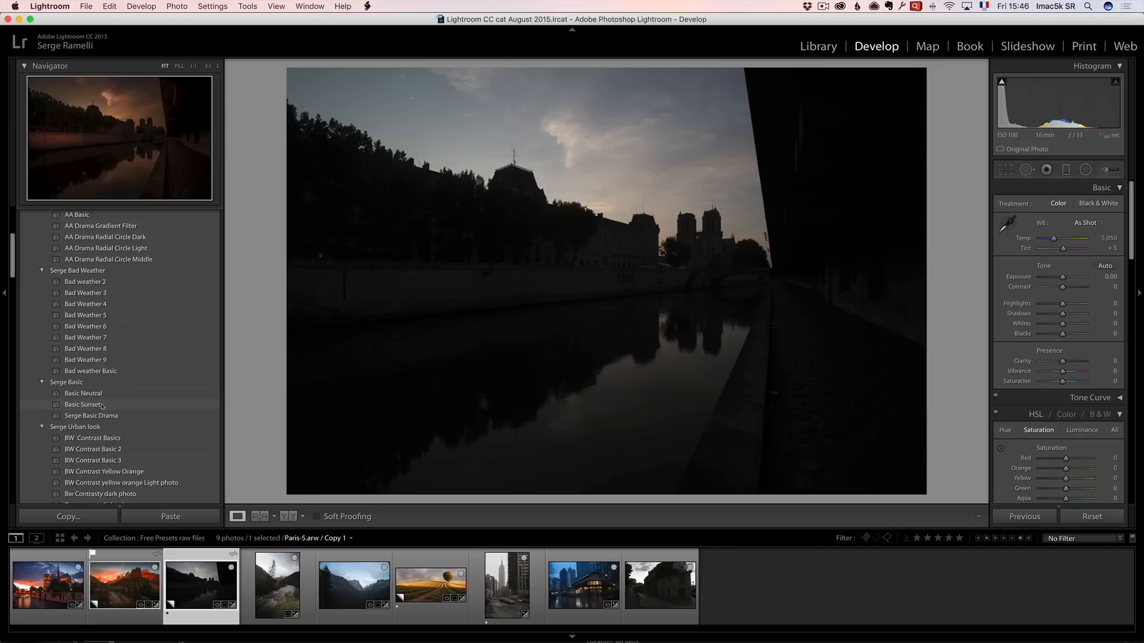
{"action": "left_click", "coordinate": [103, 406]}
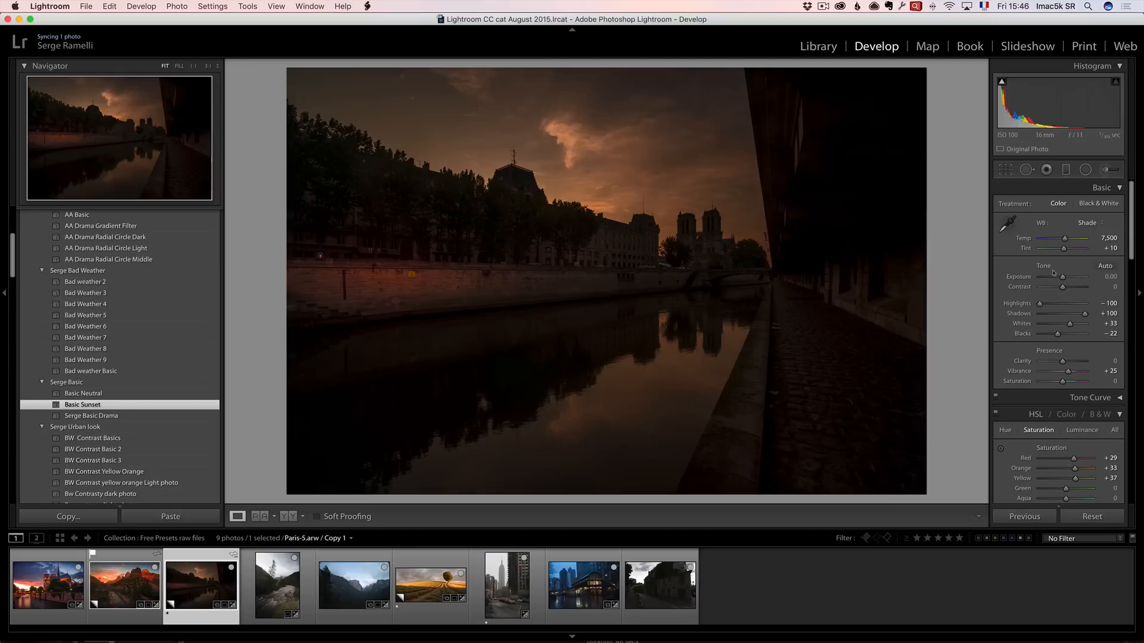
{"action": "left_click_drag", "start_coordinate": [1063, 277], "coordinate": [1068, 278]}
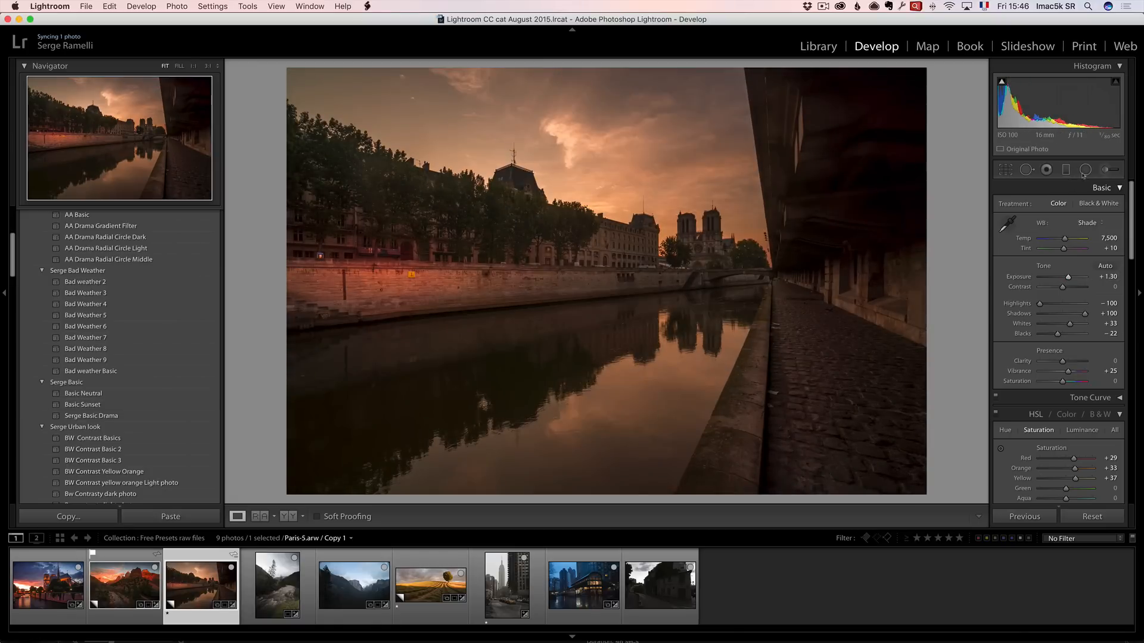
Add a radial filter and move it onto the glowing sky above the buildings.
{"action": "left_click", "coordinate": [1085, 170]}
{"action": "left_click_drag", "start_coordinate": [377, 271], "coordinate": [588, 337]}
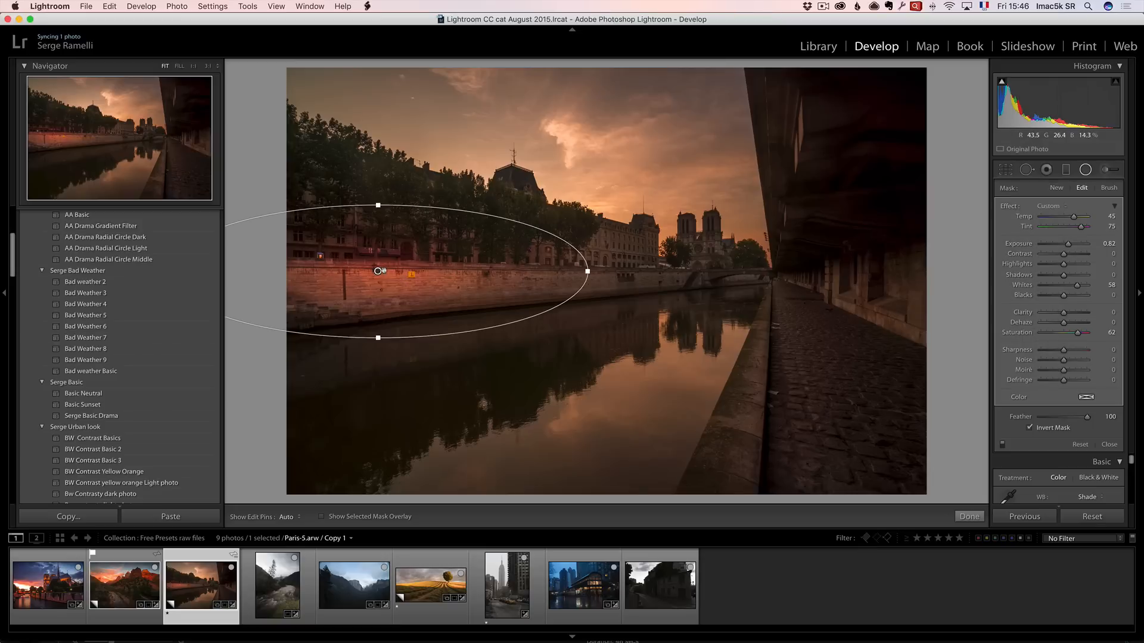
{"action": "mouse_move", "coordinate": [378, 266]}
{"action": "left_mouse_down"}
{"action": "mouse_move", "coordinate": [463, 206]}
{"action": "mouse_move", "coordinate": [575, 162]}
{"action": "left_mouse_up"}
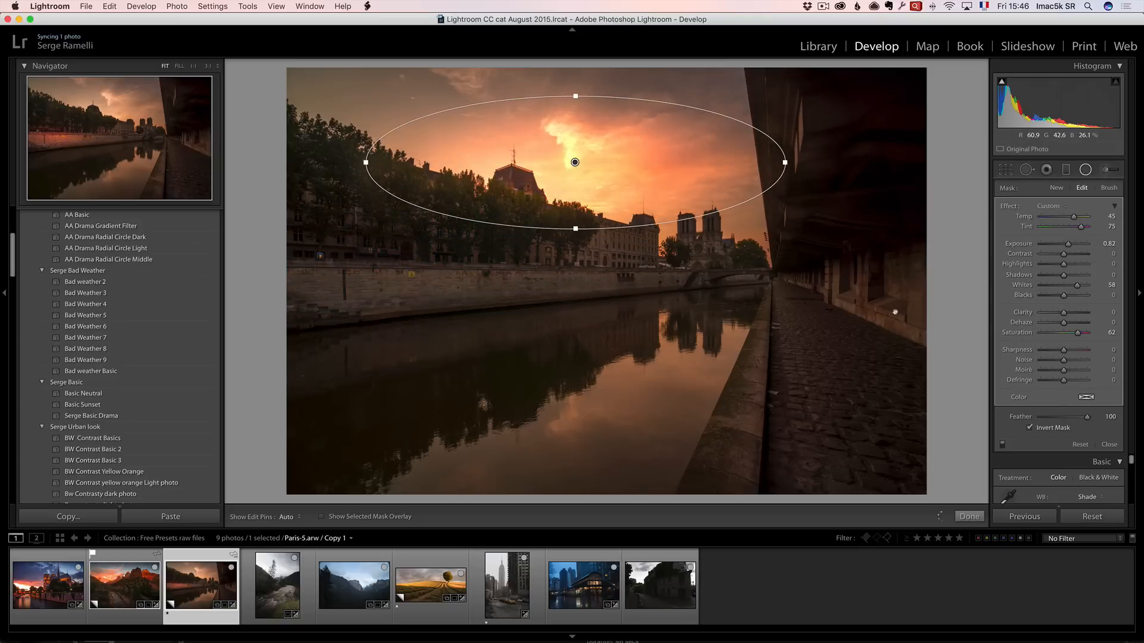
{"action": "left_click", "coordinate": [969, 517]}
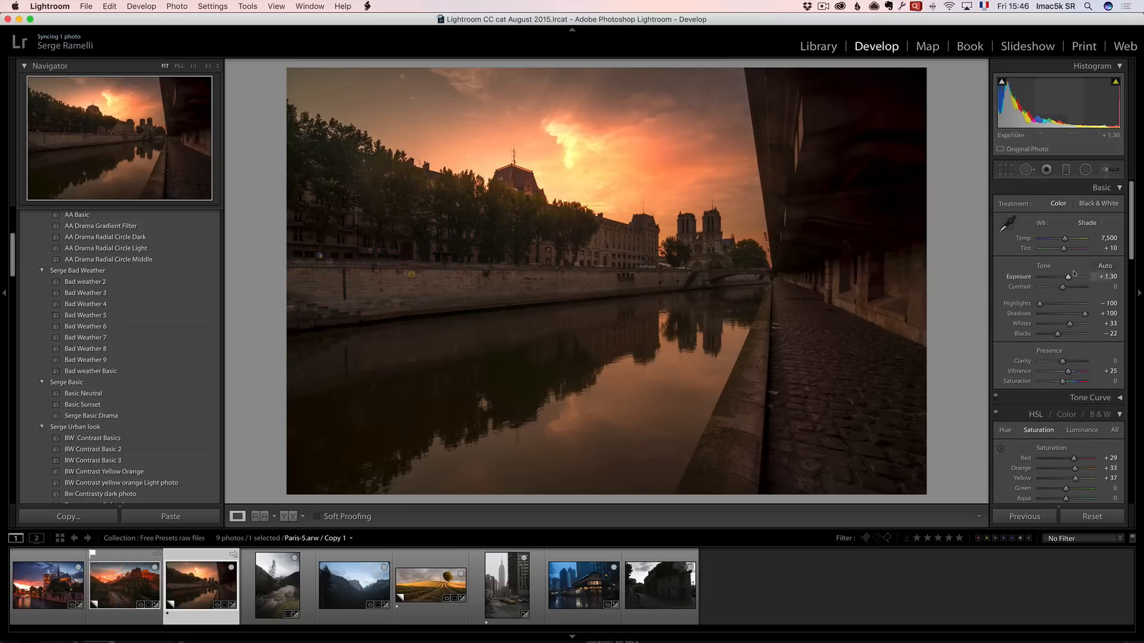
Raise the exposure to +1.55 and crop the bottom edge of the Paris photo upward.
{"action": "left_click_drag", "start_coordinate": [1068, 278], "coordinate": [1070, 277]}
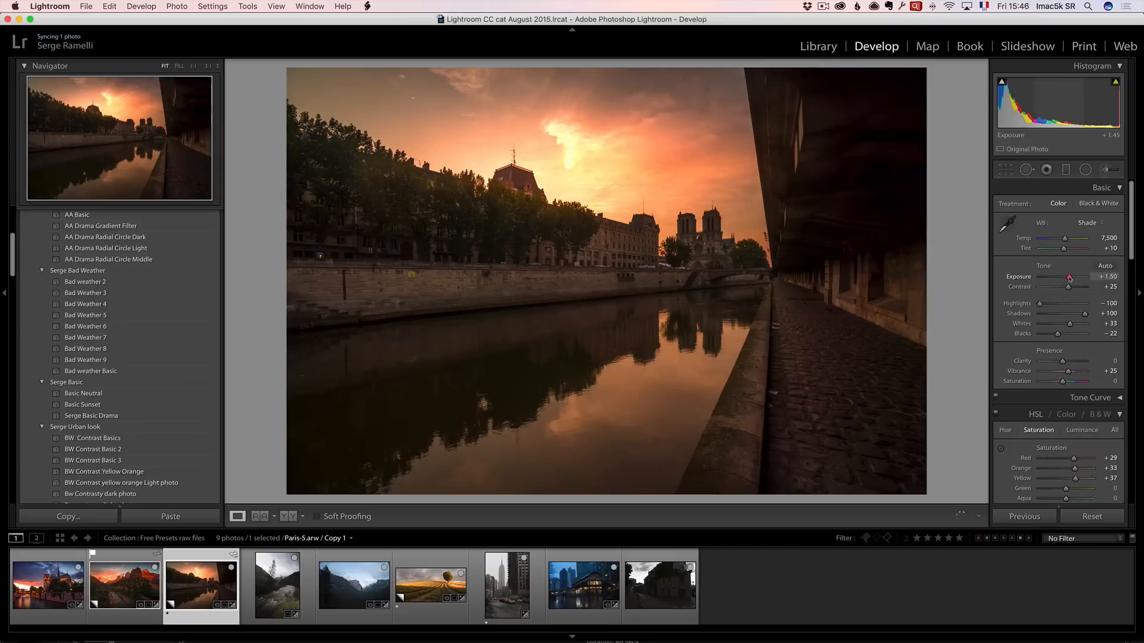
{"action": "left_click", "coordinate": [1006, 170]}
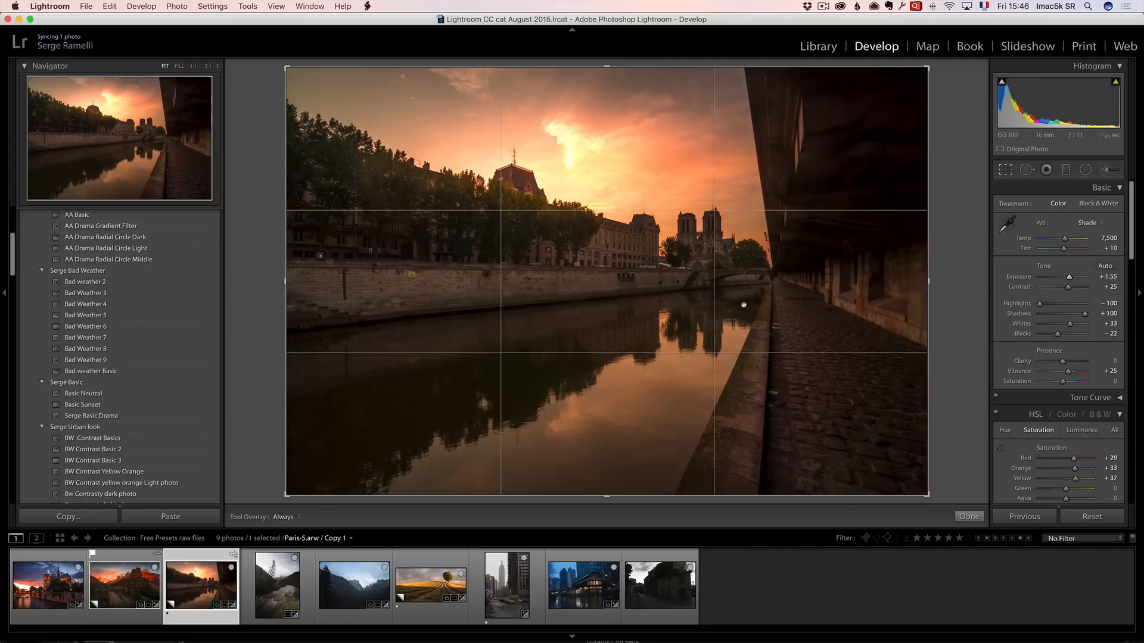
{"action": "left_click_drag", "start_coordinate": [607, 495], "coordinate": [607, 462]}
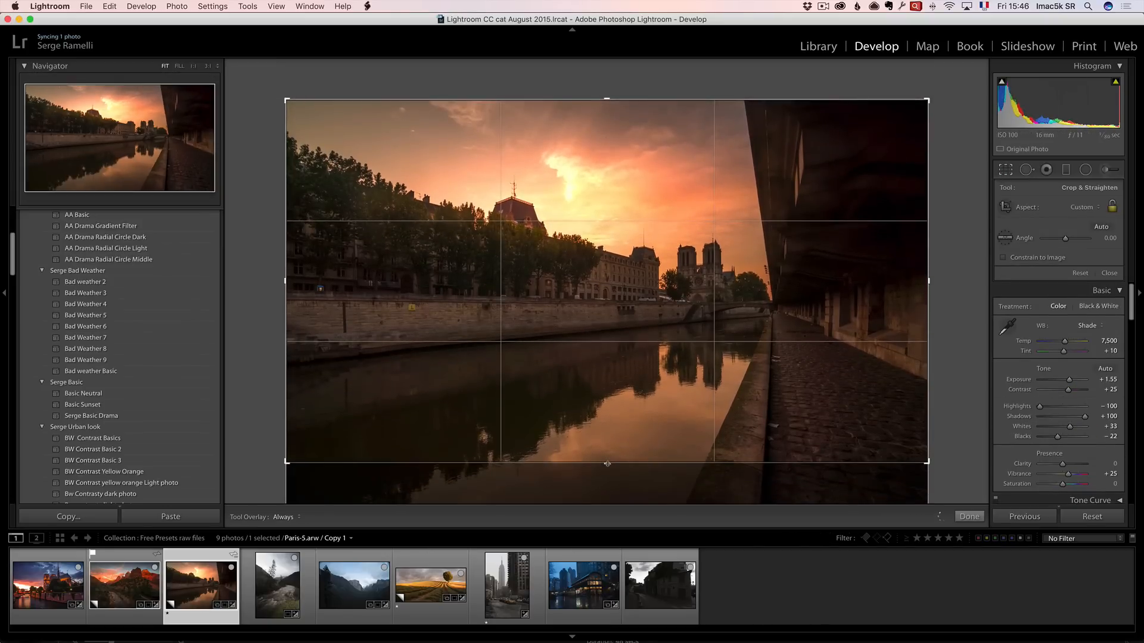
{"action": "left_click", "coordinate": [970, 517]}
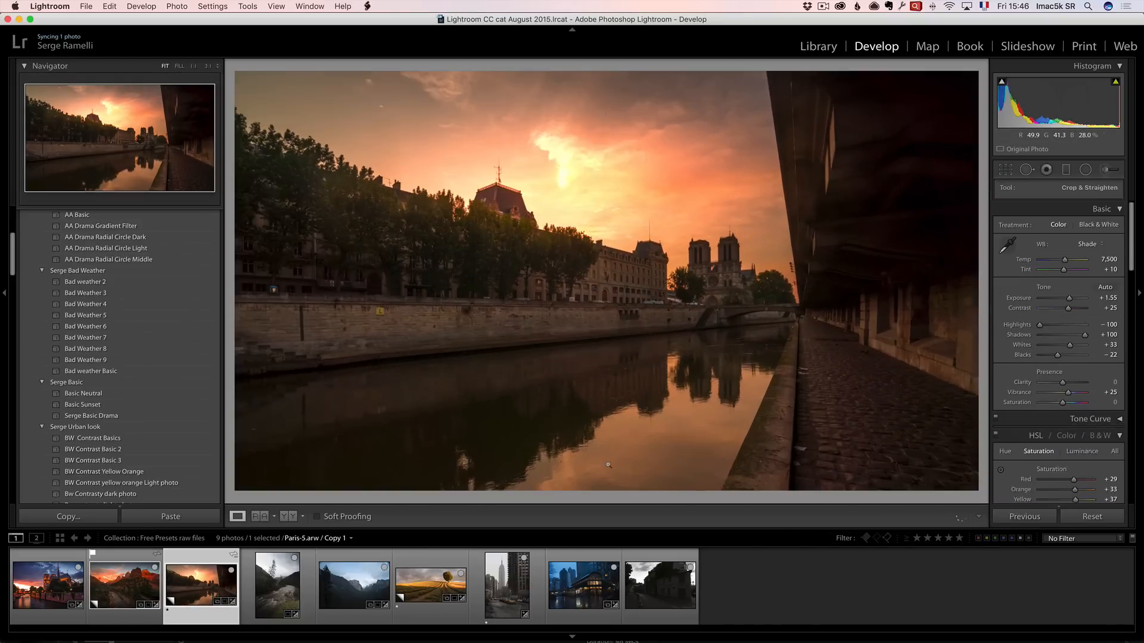
Reset the Paris photo to compare with the original, then undo the reset.
{"action": "left_click", "coordinate": [1093, 516]}
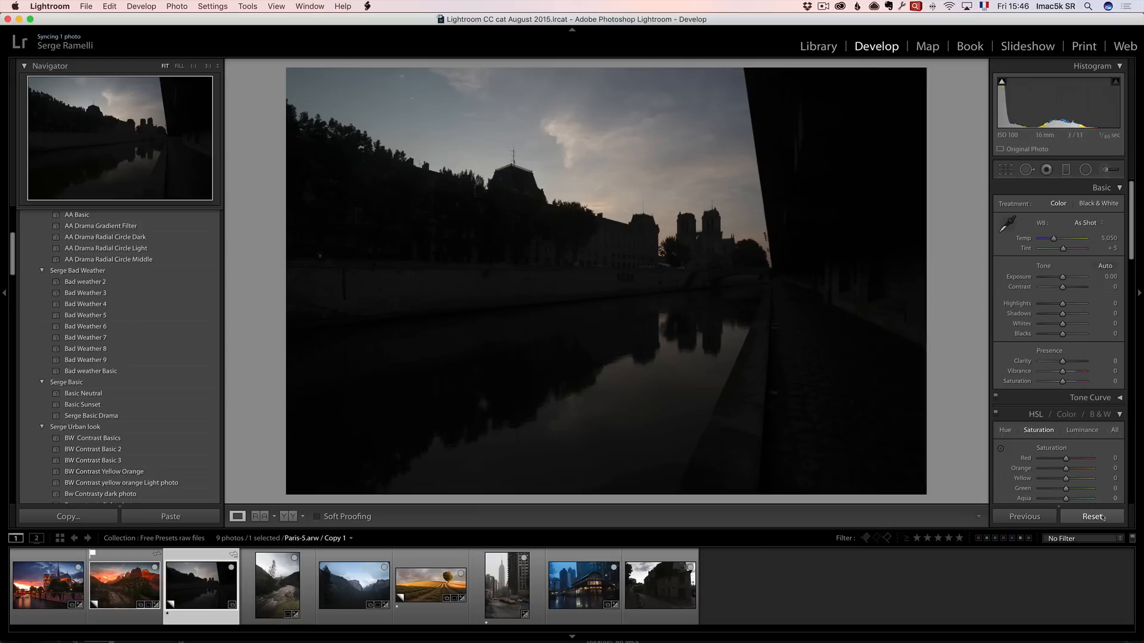
{"action": "key", "text": "super+z"}
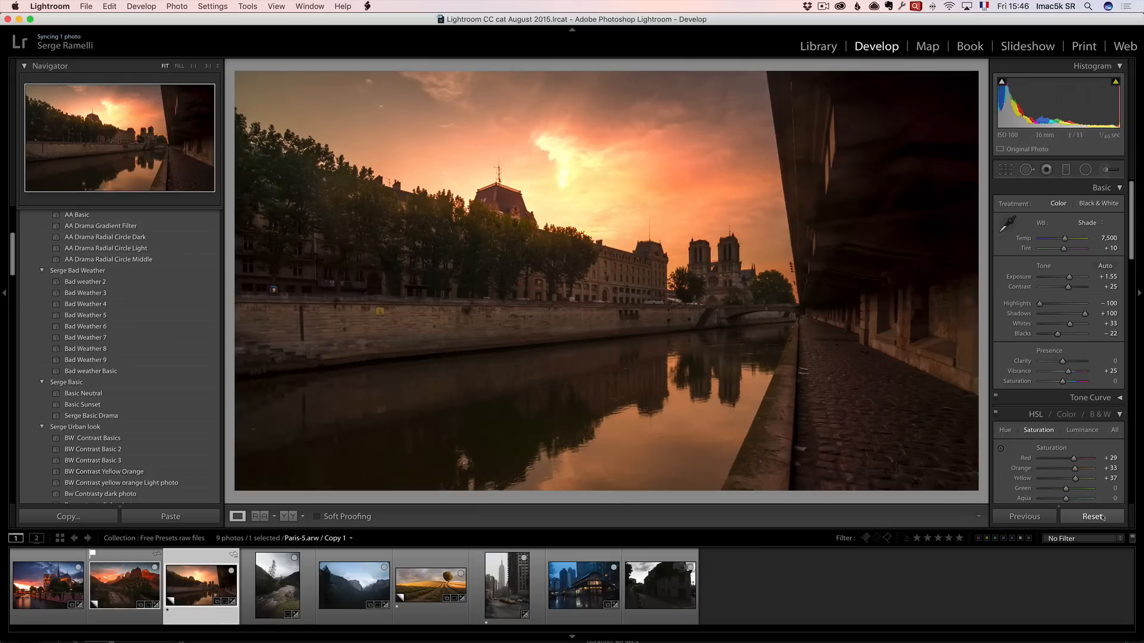
Move to the river photo and apply the AA Drama Radial Circle Dark black-and-white preset.
{"action": "key", "text": "Right"}
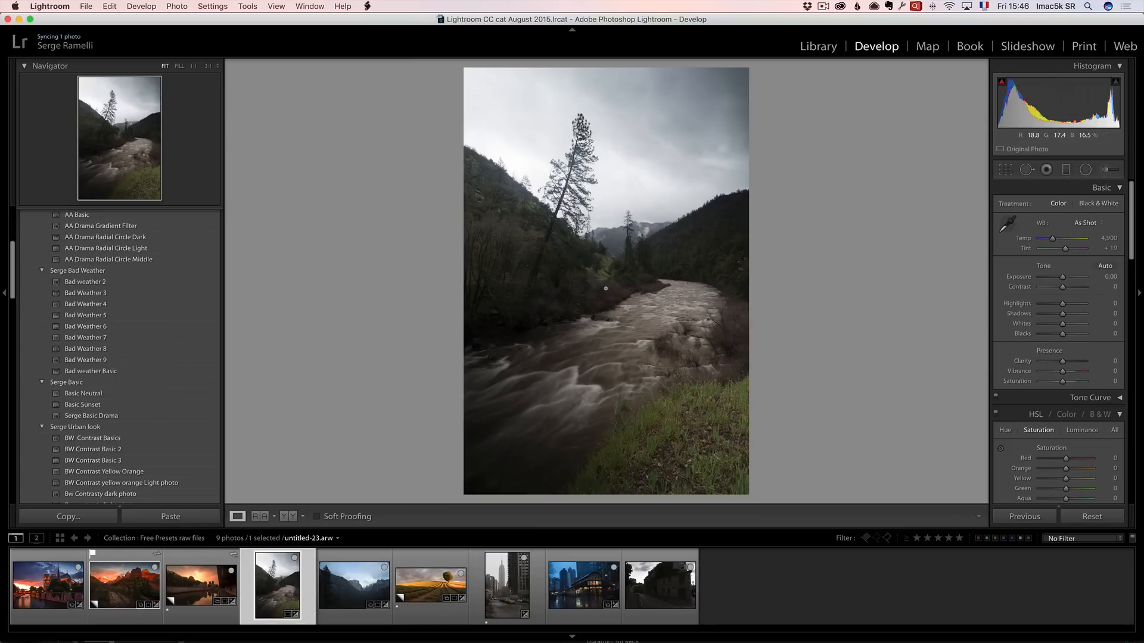
{"action": "scroll", "coordinate": [19, 262], "scroll_direction": "up", "scroll_amount": 5}
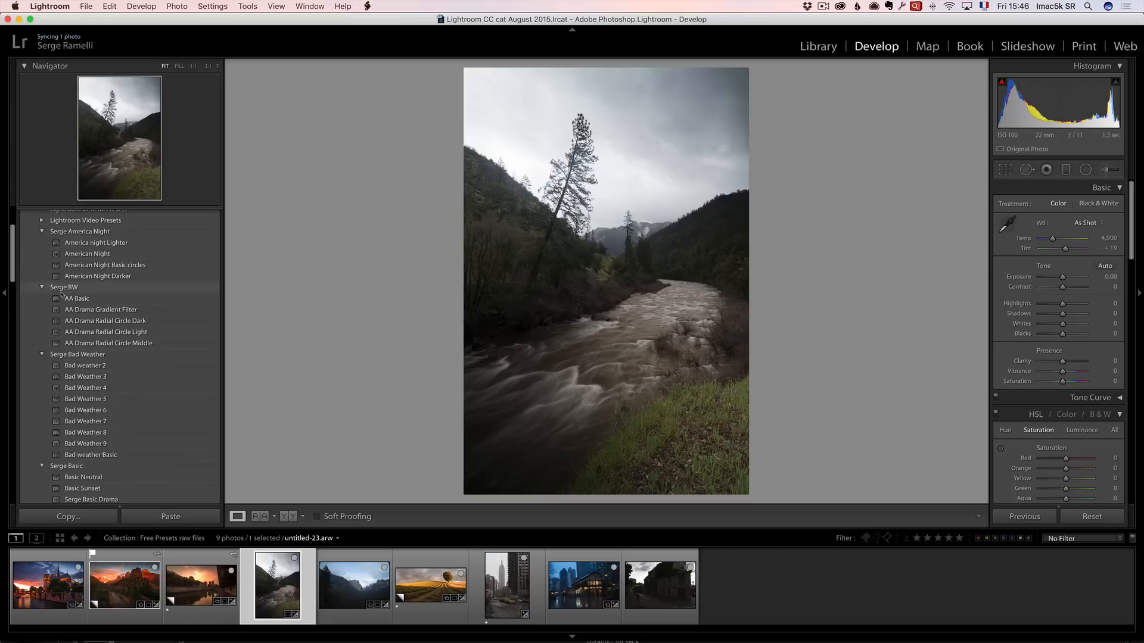
{"action": "mouse_move", "coordinate": [96, 300]}
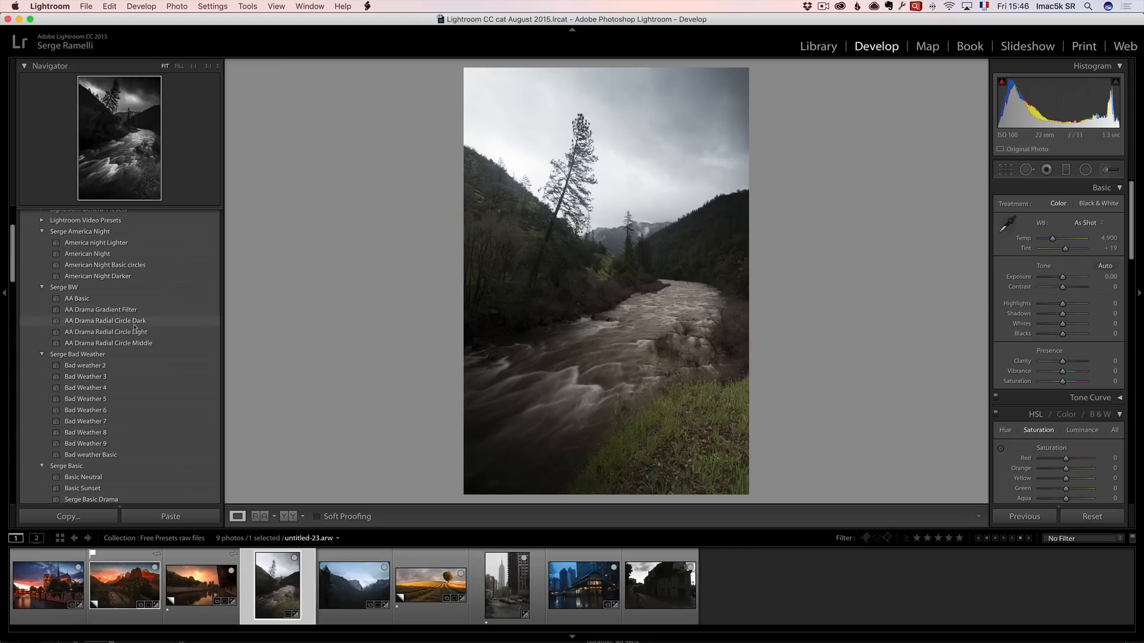
{"action": "left_click", "coordinate": [149, 344]}
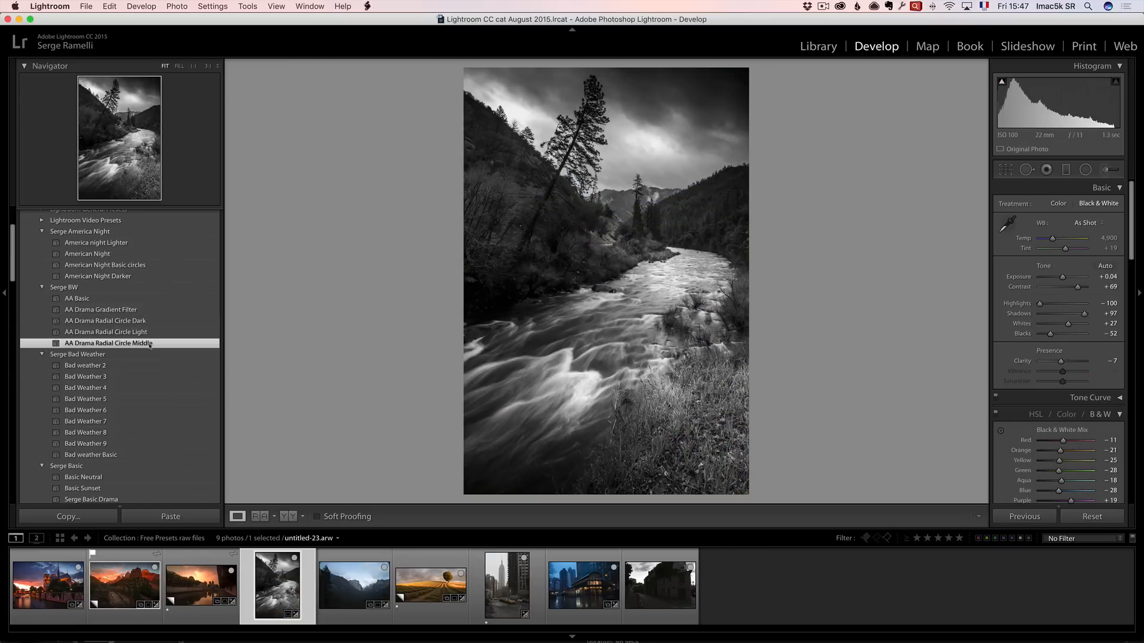
{"action": "left_click", "coordinate": [149, 321]}
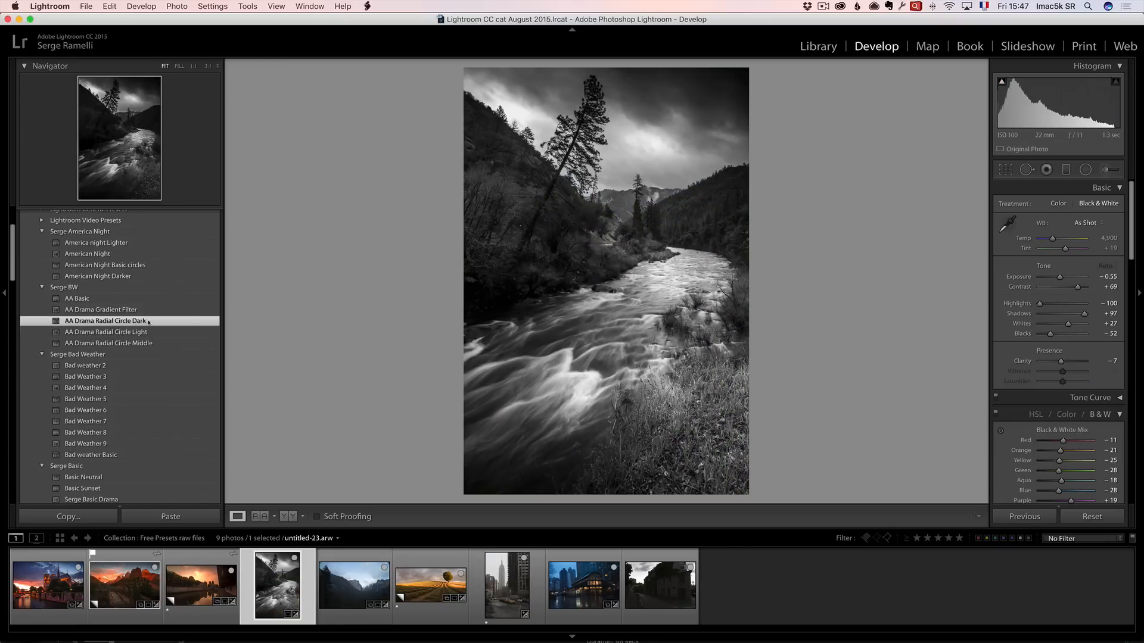
Reposition three of the preset's radial filters onto the bright rapids along the river.
{"action": "left_click", "coordinate": [1086, 170]}
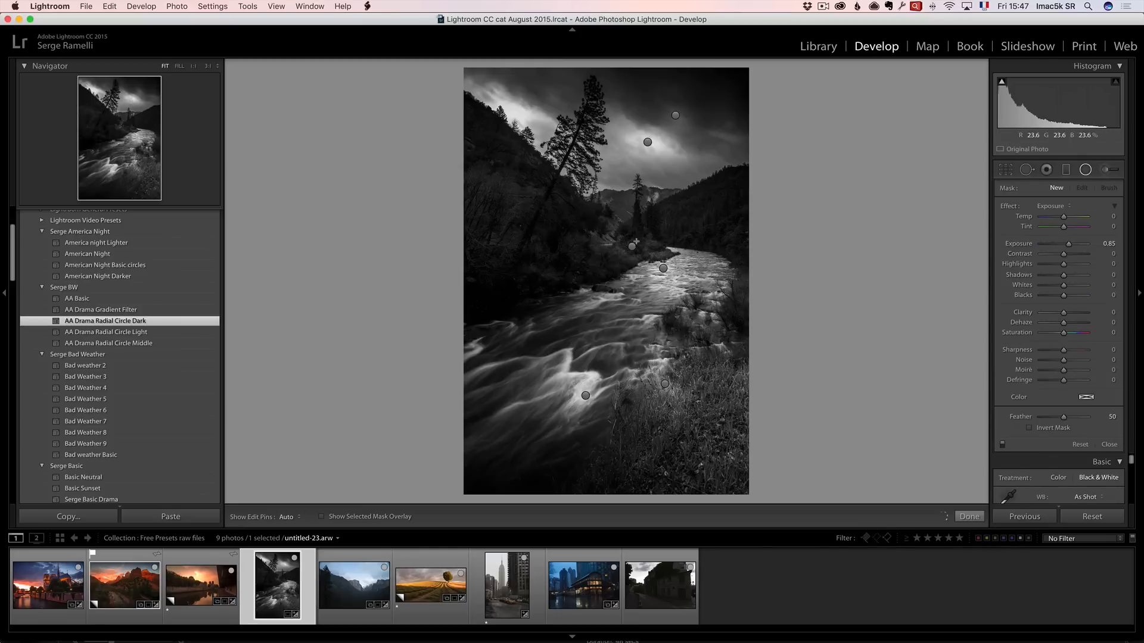
{"action": "left_click", "coordinate": [632, 247]}
{"action": "left_click_drag", "start_coordinate": [632, 247], "coordinate": [562, 364]}
{"action": "left_click", "coordinate": [665, 384]}
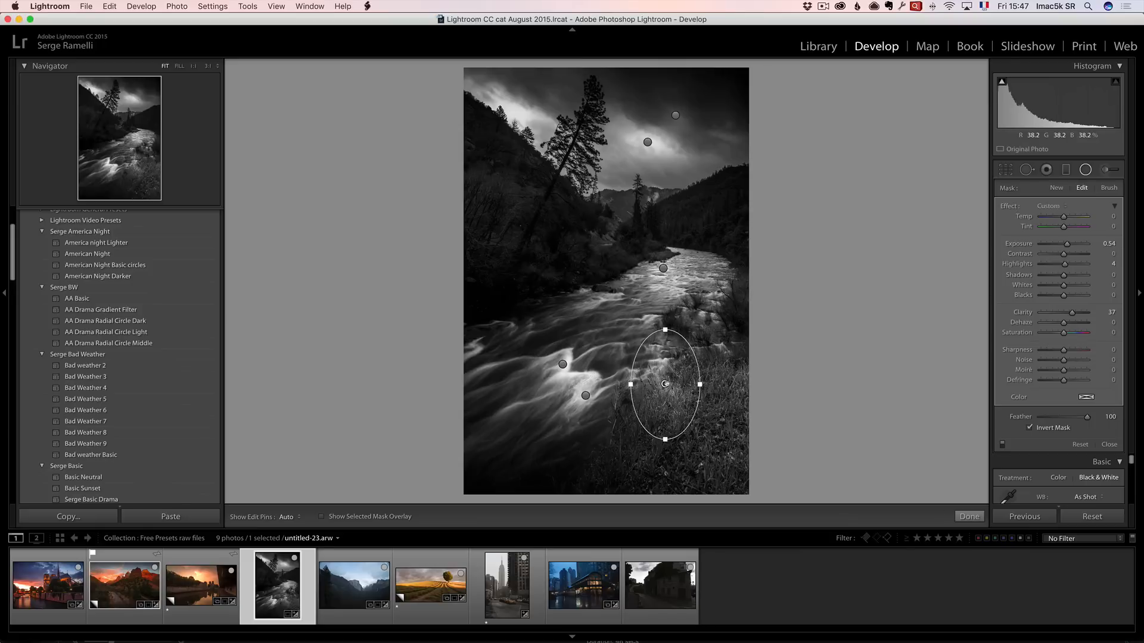
{"action": "left_click_drag", "start_coordinate": [664, 384], "coordinate": [620, 336]}
{"action": "left_click", "coordinate": [663, 268]}
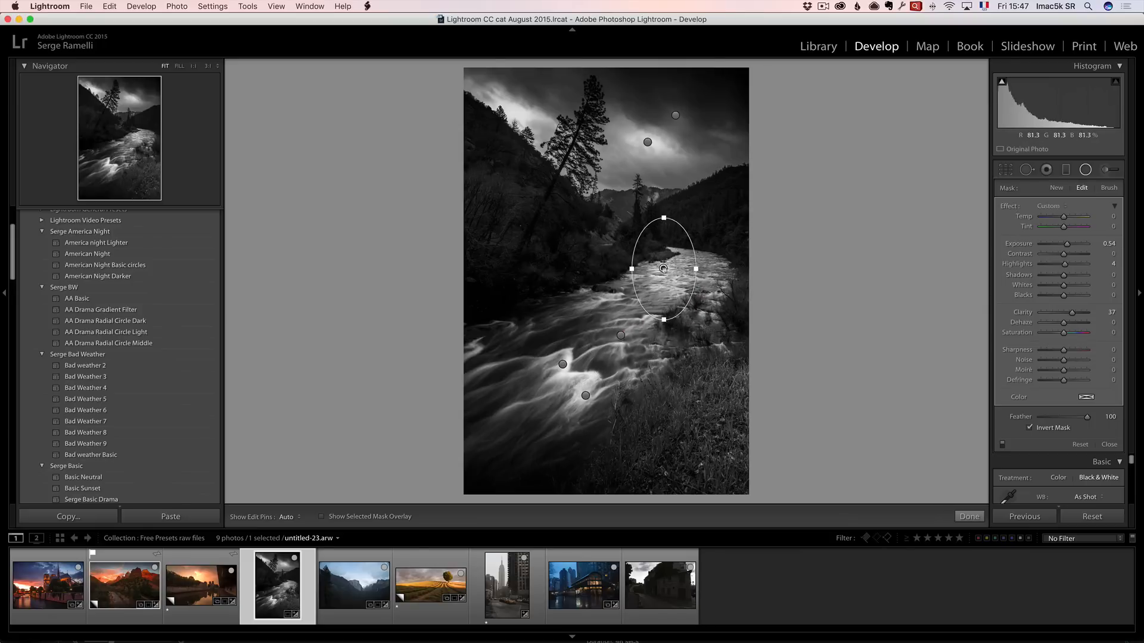
{"action": "left_click_drag", "start_coordinate": [663, 268], "coordinate": [692, 270]}
Widen the sky radial filter and move it down over the tree, and shift another filter to the upper river.
{"action": "left_click", "coordinate": [647, 142]}
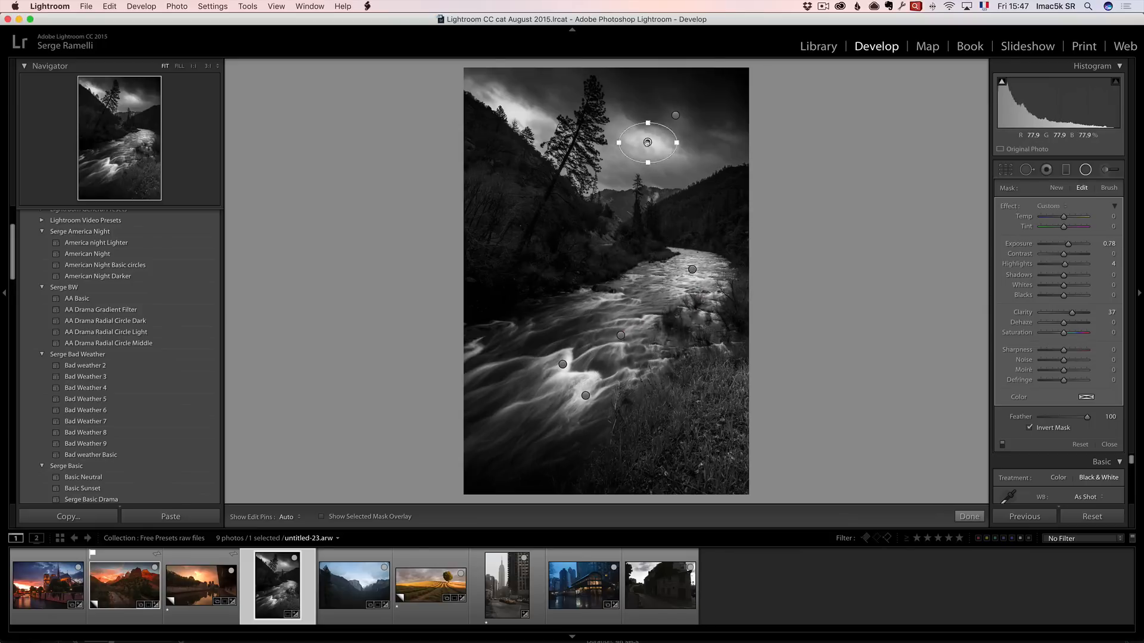
{"action": "left_click_drag", "start_coordinate": [677, 143], "coordinate": [737, 144]}
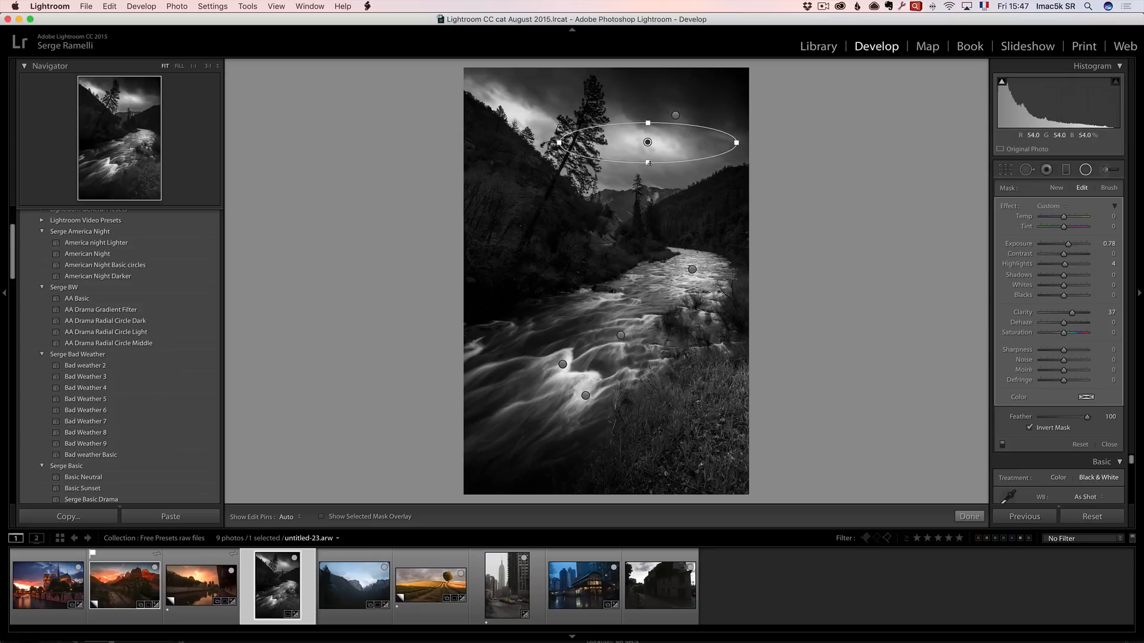
{"action": "left_click_drag", "start_coordinate": [647, 163], "coordinate": [601, 188]}
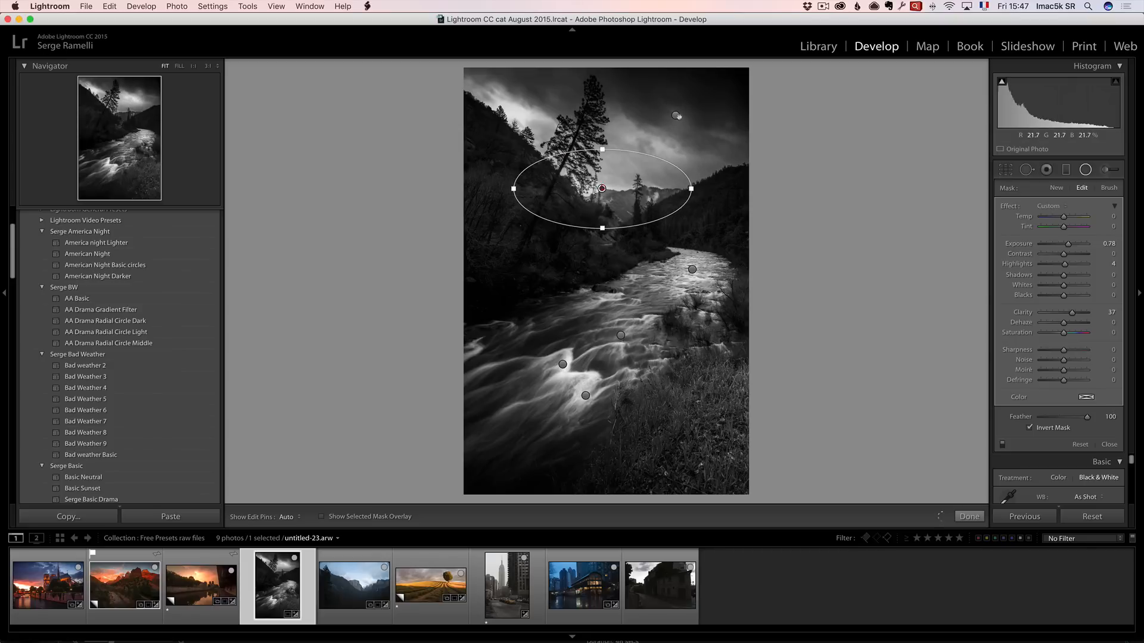
{"action": "left_click", "coordinate": [675, 115]}
{"action": "left_click_drag", "start_coordinate": [687, 146], "coordinate": [722, 245]}
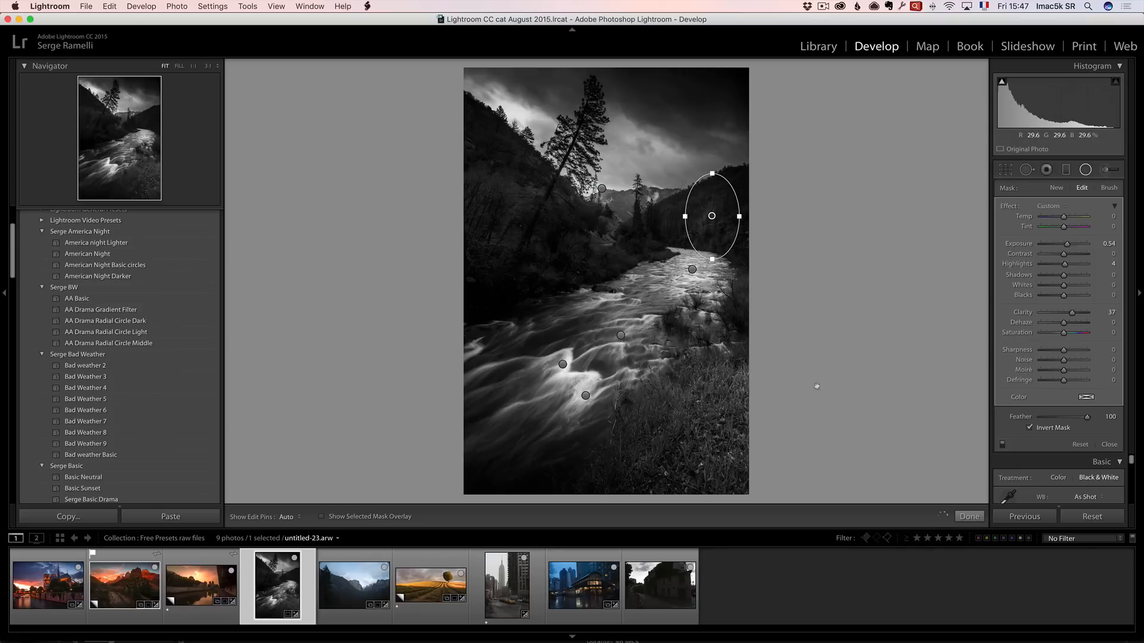
Close the radial filters on the river photo and shift the preset's sky graduated filter slightly lower.
{"action": "left_click", "coordinate": [969, 517]}
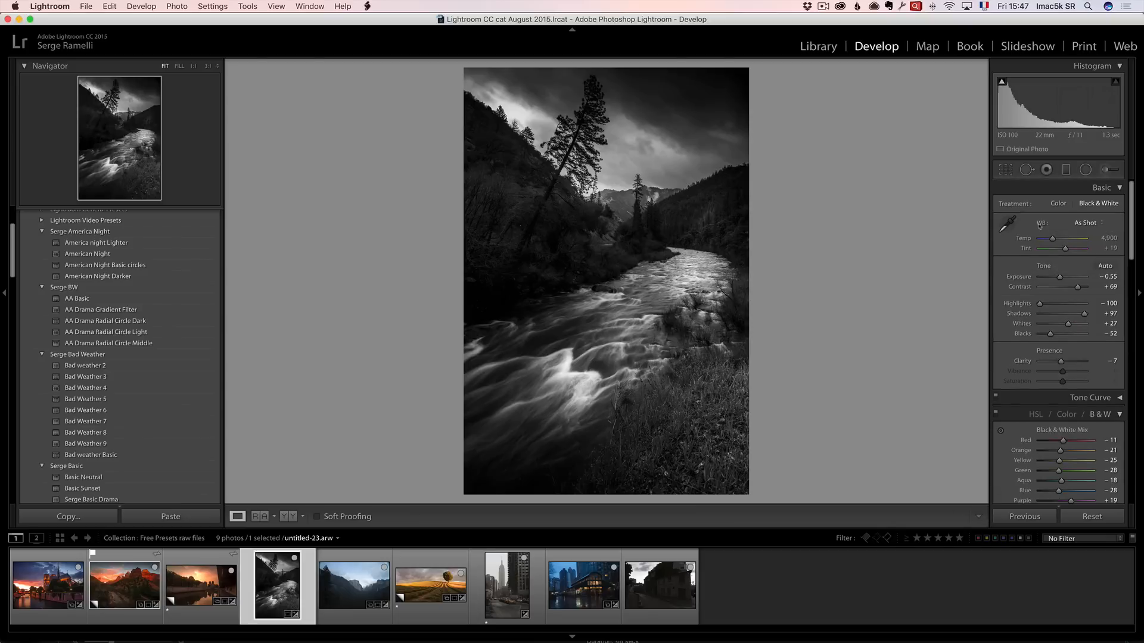
{"action": "left_click", "coordinate": [1066, 171]}
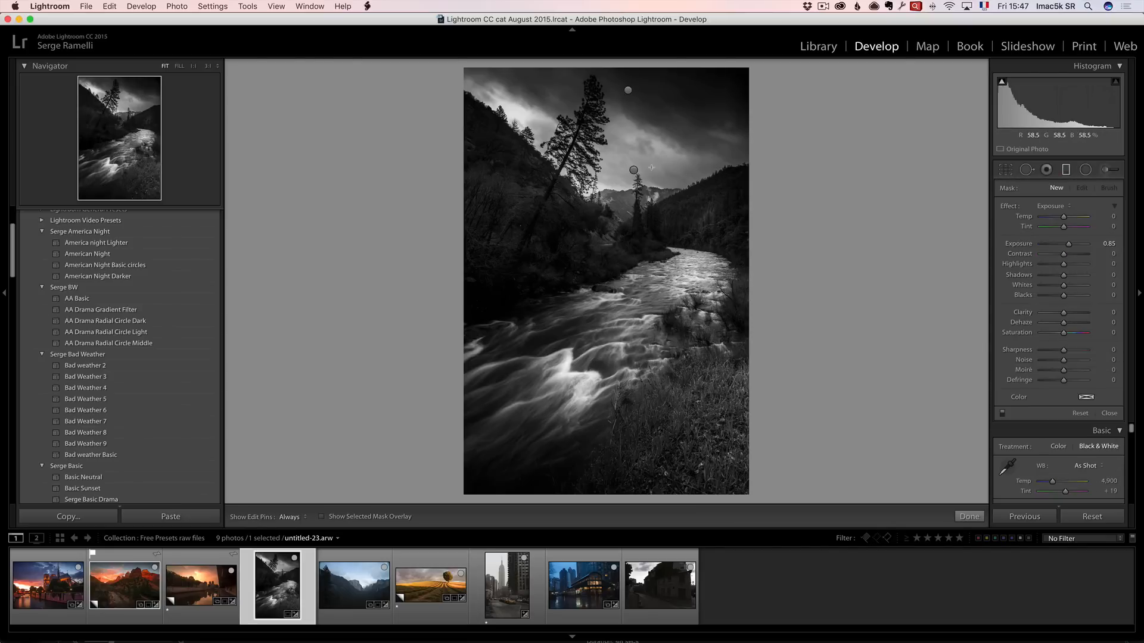
{"action": "left_click", "coordinate": [628, 92]}
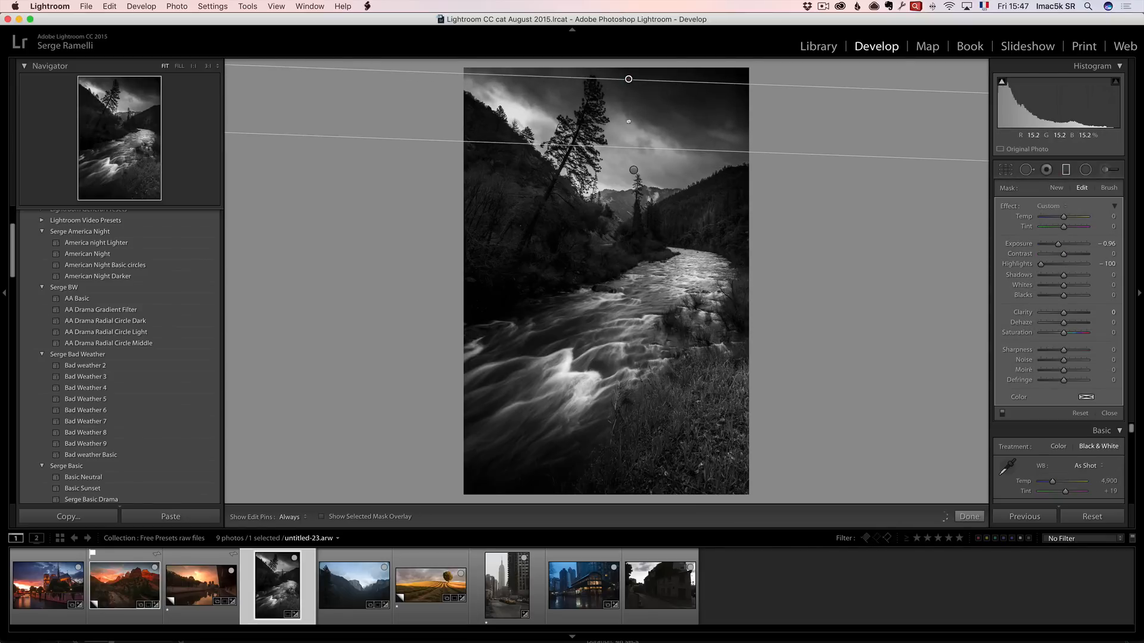
{"action": "mouse_move", "coordinate": [633, 170]}
{"action": "left_mouse_down"}
{"action": "mouse_move", "coordinate": [628, 197]}
{"action": "mouse_move", "coordinate": [630, 170]}
{"action": "left_mouse_up"}
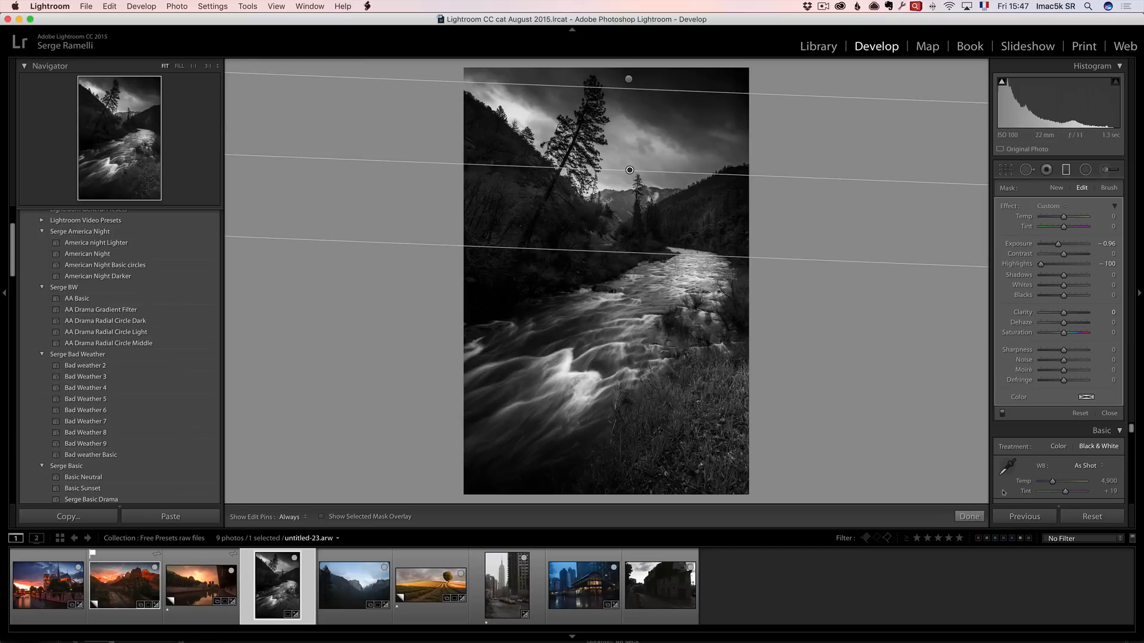
{"action": "left_click", "coordinate": [970, 517]}
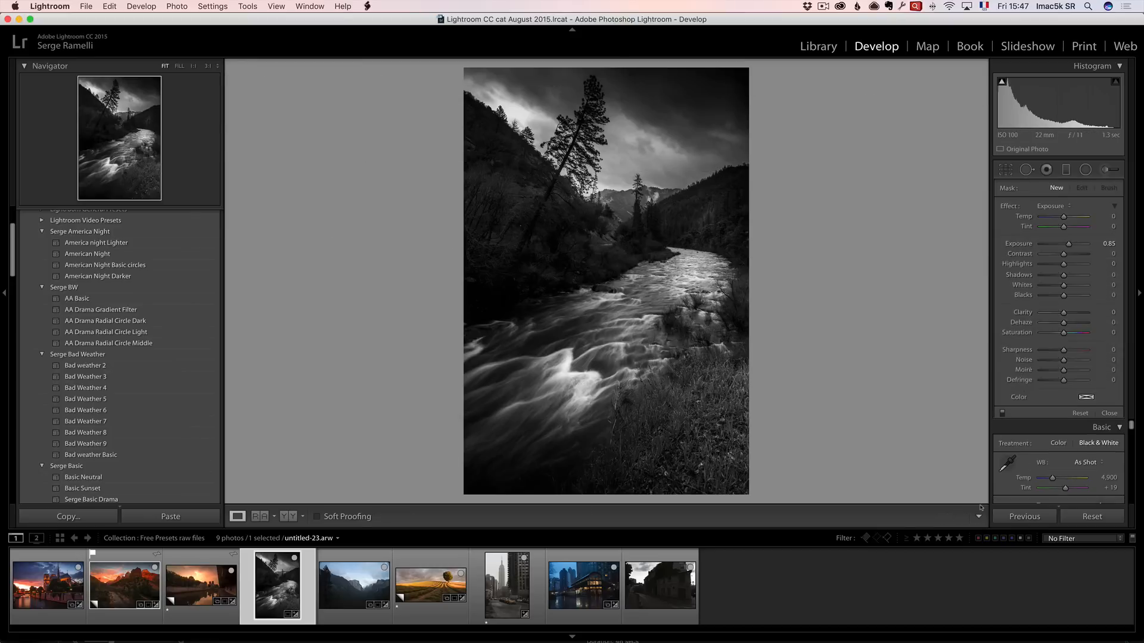
Reset the river photo to compare with the original, then undo the reset.
{"action": "left_click", "coordinate": [1092, 517]}
{"action": "key", "text": "super+z"}
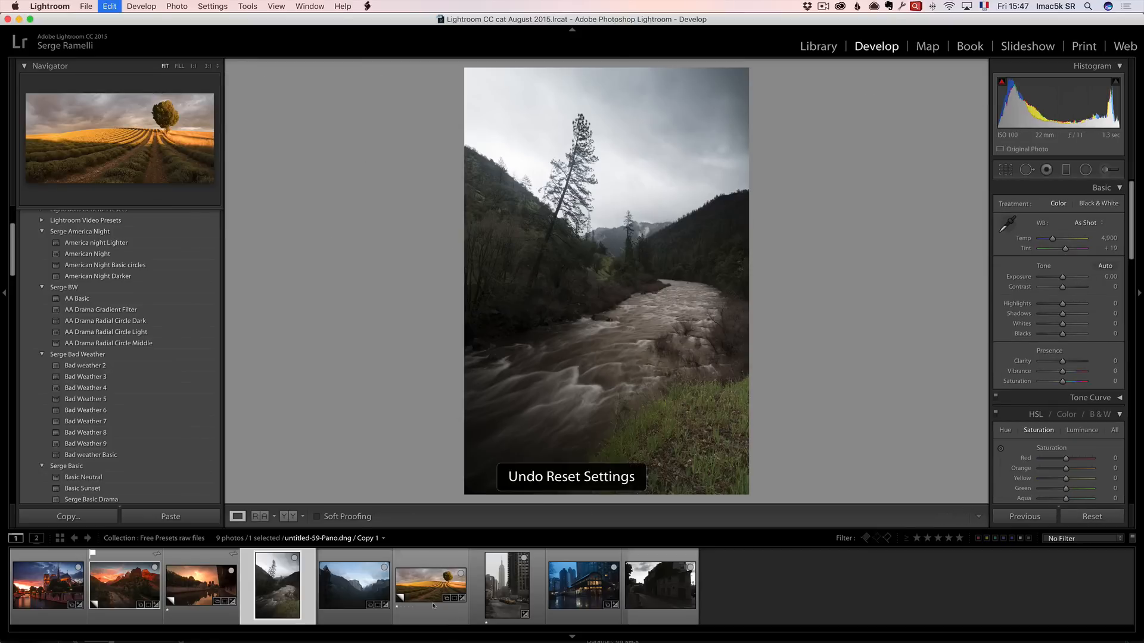
Move to the Yosemite valley photo, apply the AA Drama Radial Circle Dark preset, and set exposure to -0.40.
{"action": "left_click", "coordinate": [346, 583]}
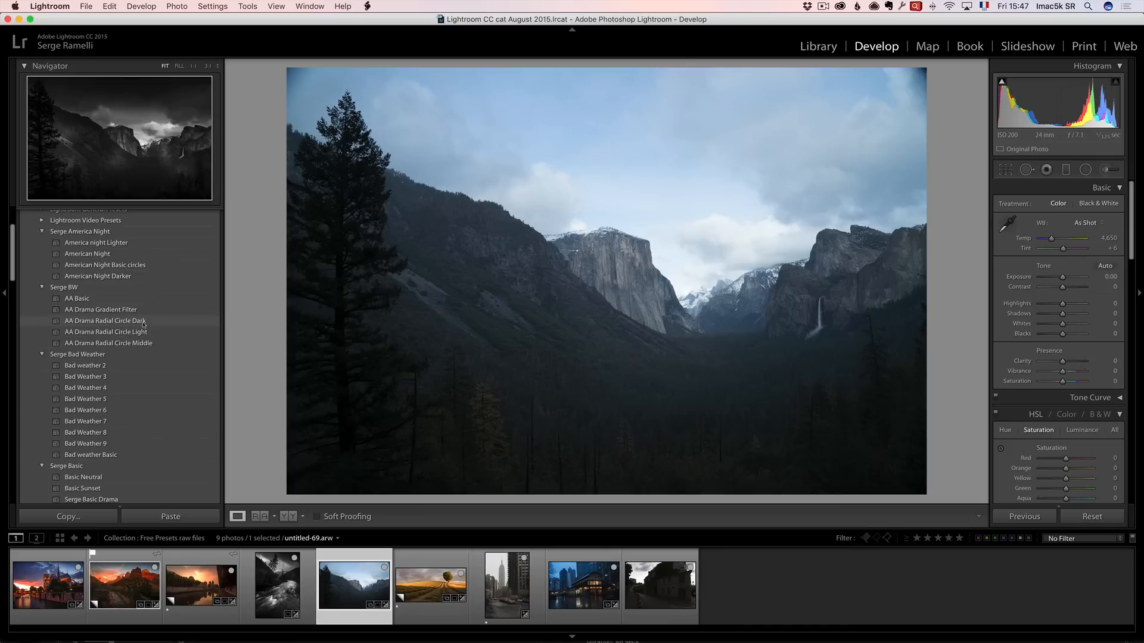
{"action": "left_click", "coordinate": [143, 323]}
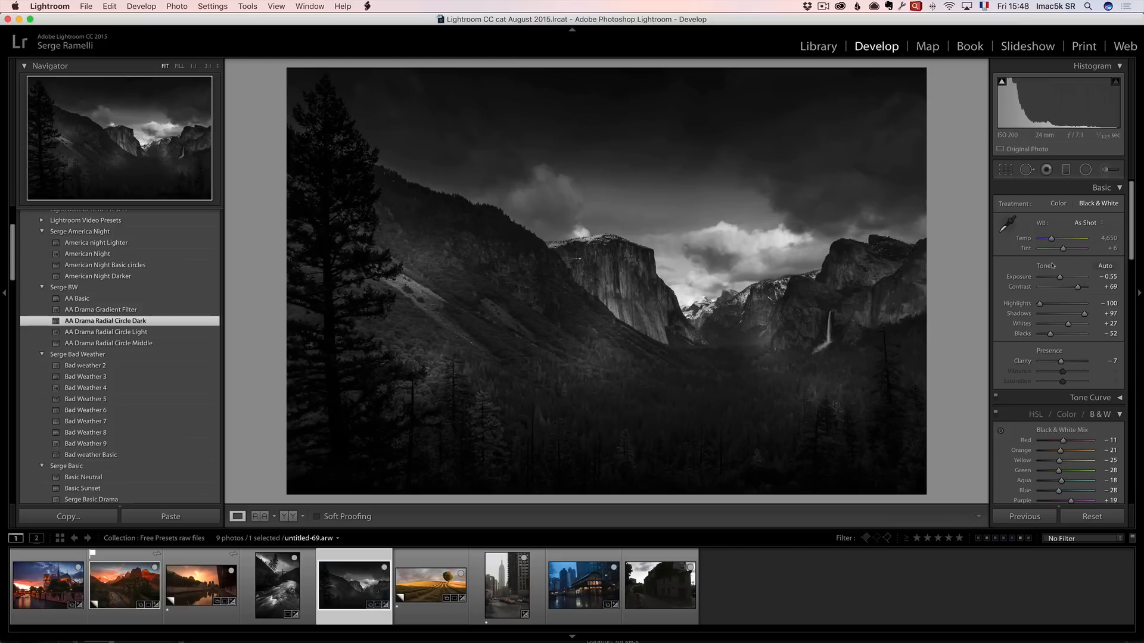
{"action": "left_click_drag", "start_coordinate": [1060, 278], "coordinate": [1061, 279]}
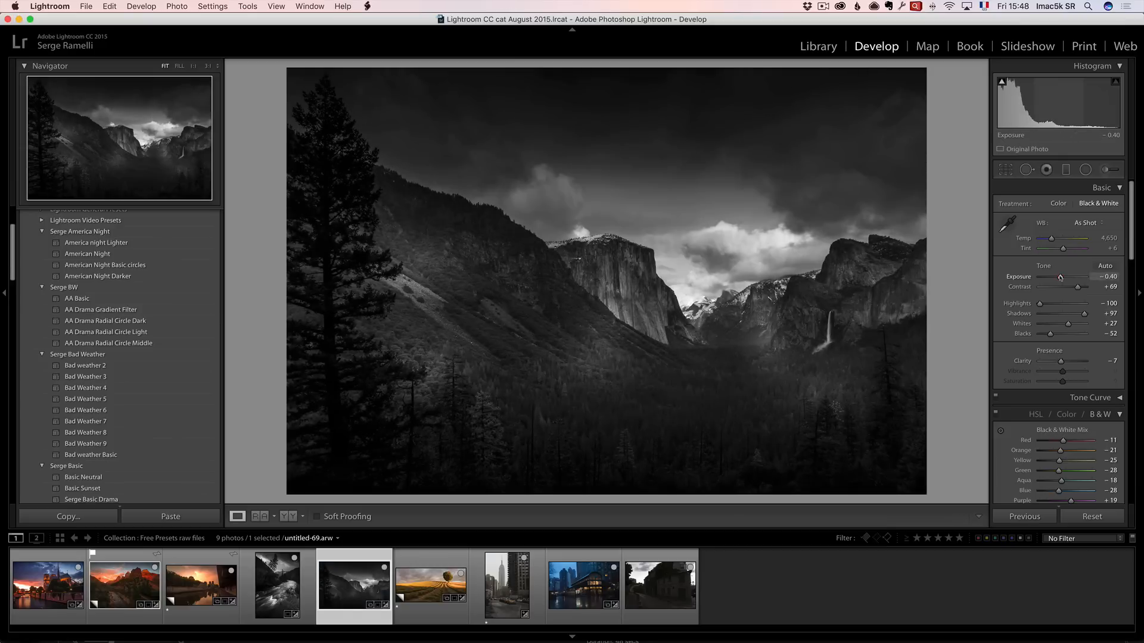
Reposition two of the preset's radial filters onto the El Capitan cliff face and the waterfall.
{"action": "left_click", "coordinate": [1085, 169]}
{"action": "left_click", "coordinate": [623, 301]}
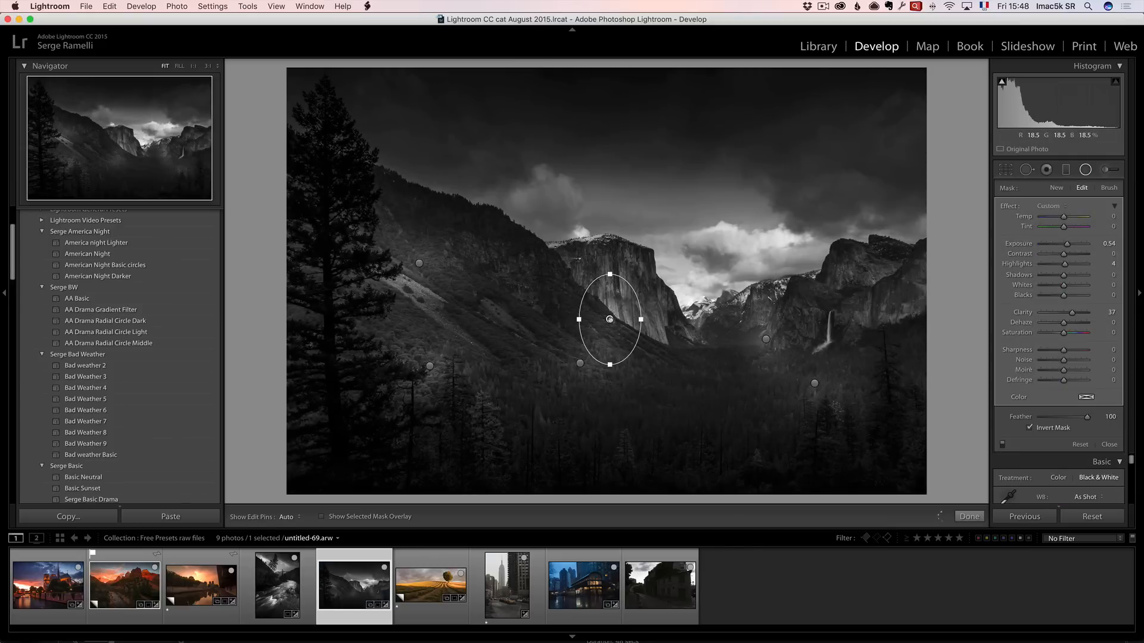
{"action": "left_click_drag", "start_coordinate": [624, 301], "coordinate": [626, 288]}
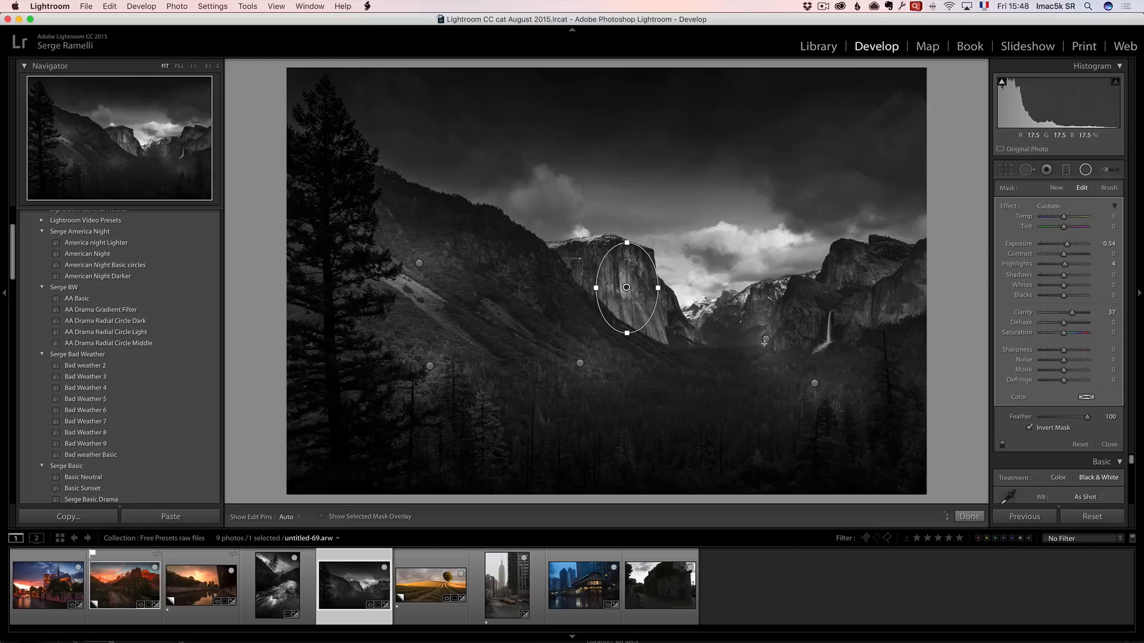
{"action": "left_click", "coordinate": [765, 339]}
{"action": "left_click_drag", "start_coordinate": [766, 340], "coordinate": [828, 339]}
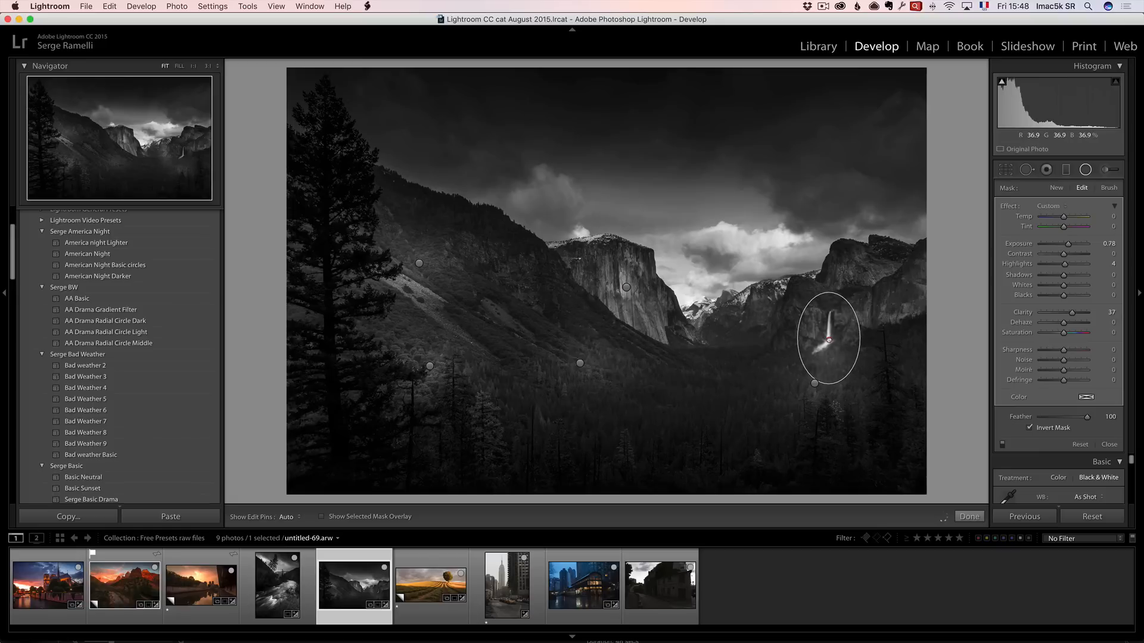
Move another radial filter onto the left forested slope and nudge the cliff filter back into place.
{"action": "left_click", "coordinate": [814, 383]}
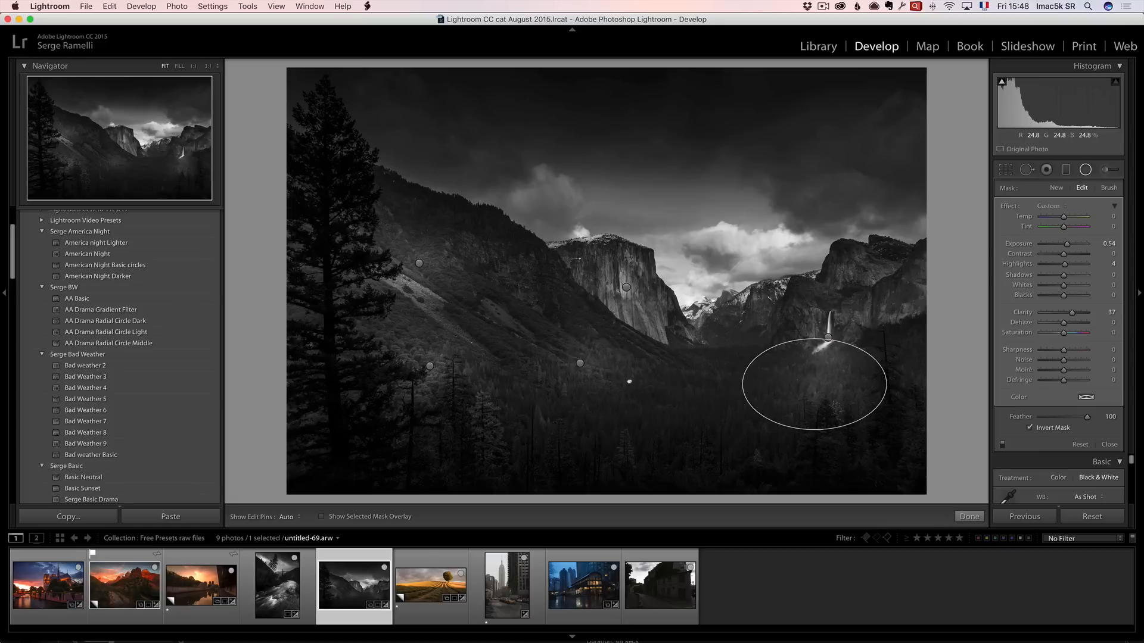
{"action": "left_click_drag", "start_coordinate": [814, 383], "coordinate": [502, 299]}
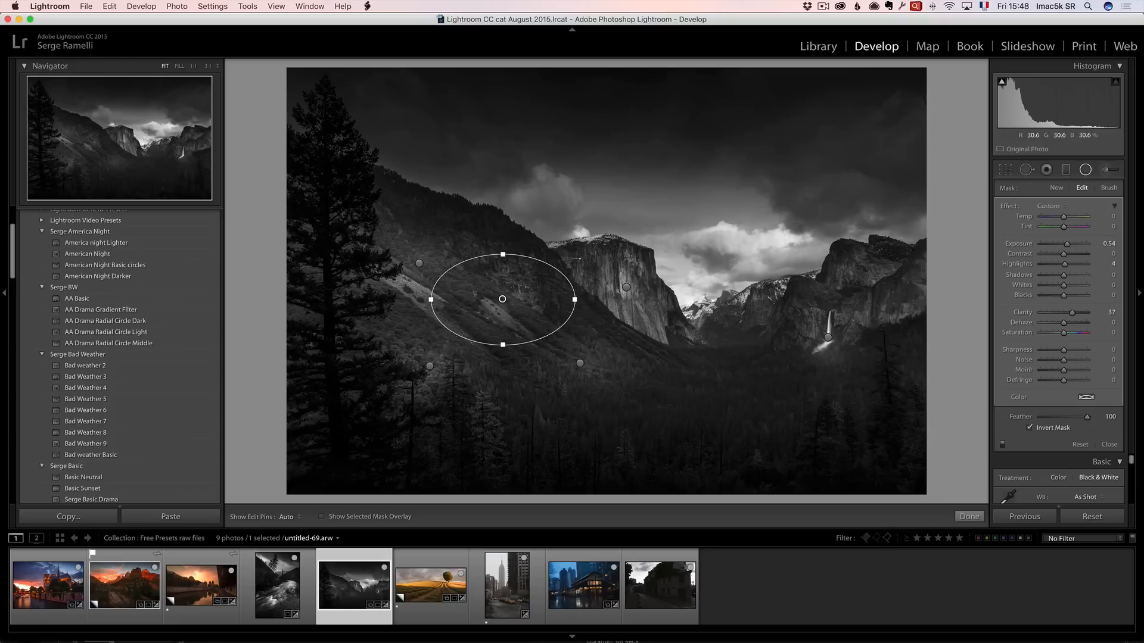
{"action": "left_click", "coordinate": [625, 287]}
{"action": "left_click_drag", "start_coordinate": [625, 288], "coordinate": [661, 383]}
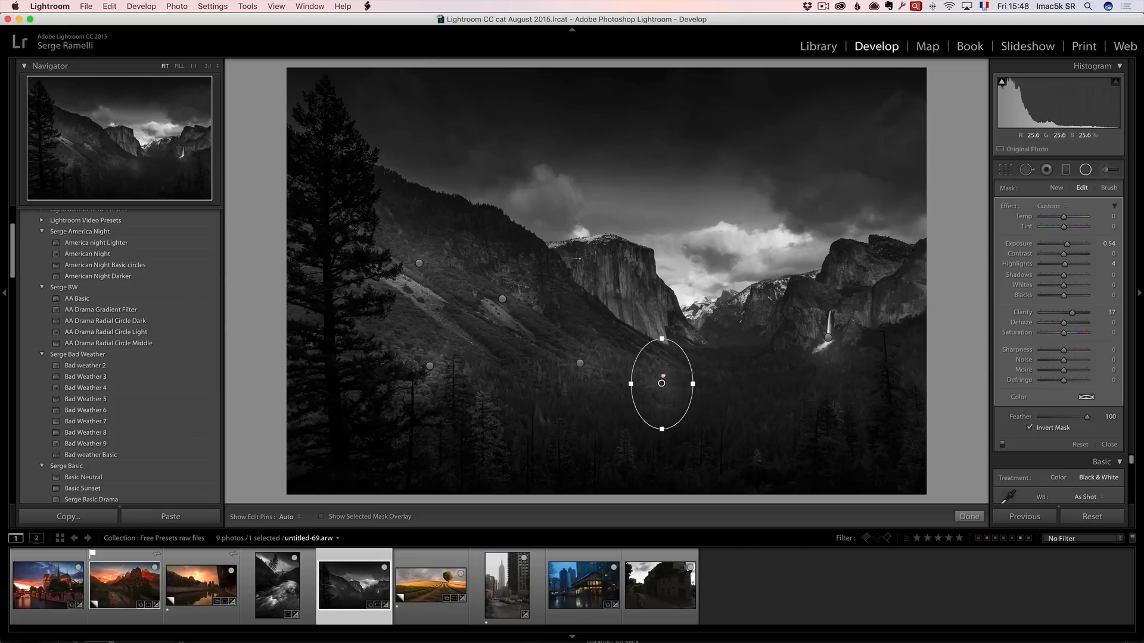
{"action": "left_click_drag", "start_coordinate": [661, 383], "coordinate": [629, 295]}
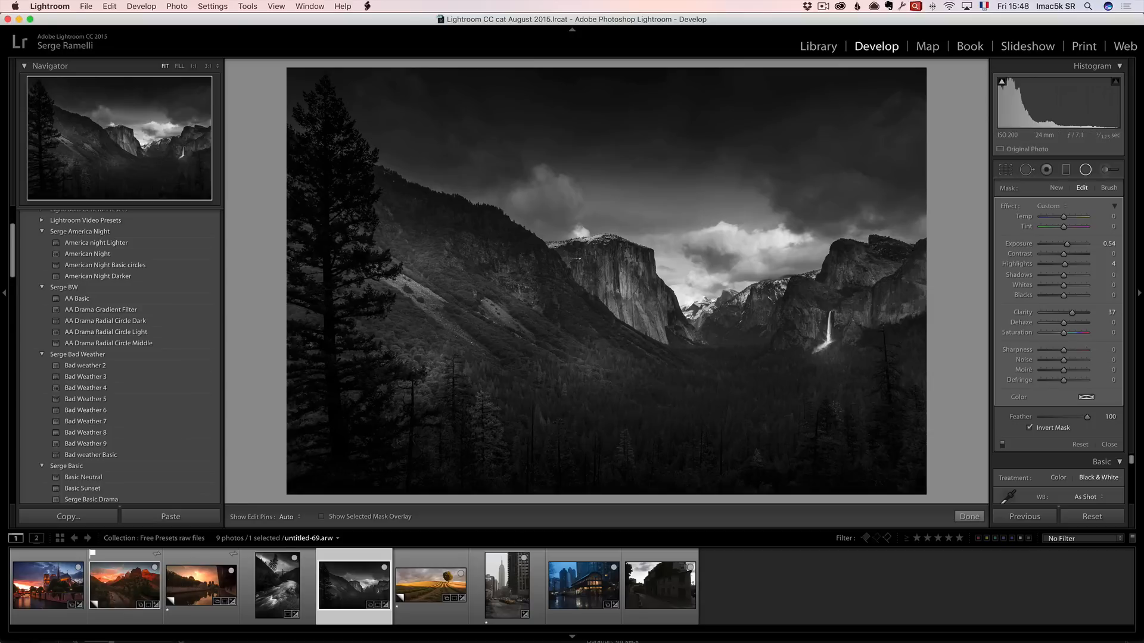
Move to the lavender field photo, try AA Drama Radial Circle Light, then apply AA Drama Radial Circle Middle.
{"action": "left_click", "coordinate": [425, 583]}
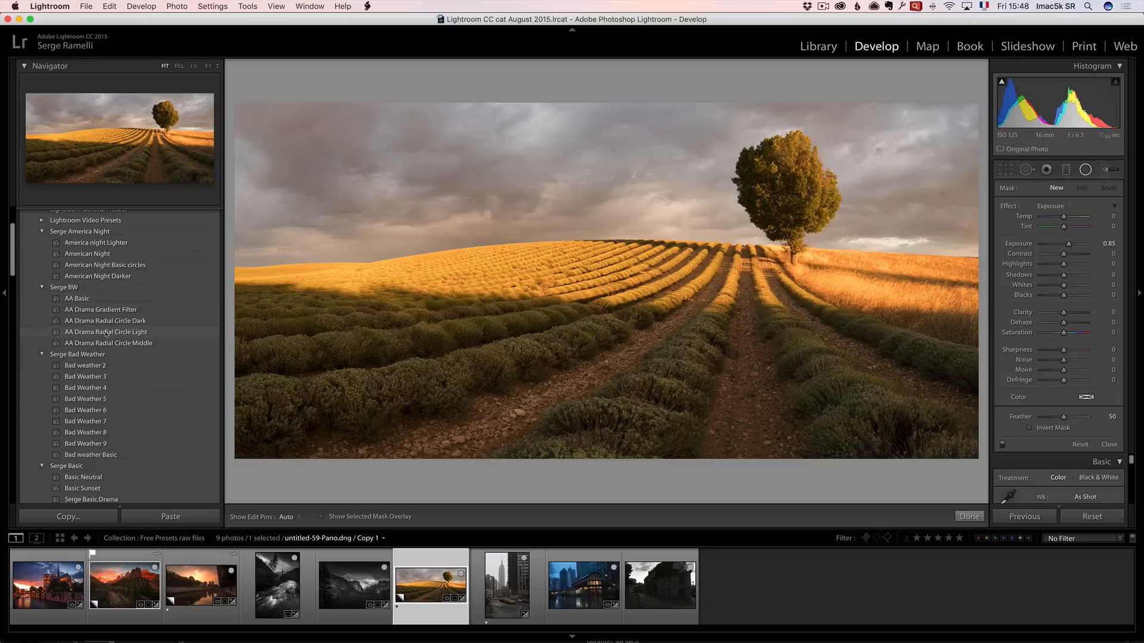
{"action": "left_click", "coordinate": [147, 333]}
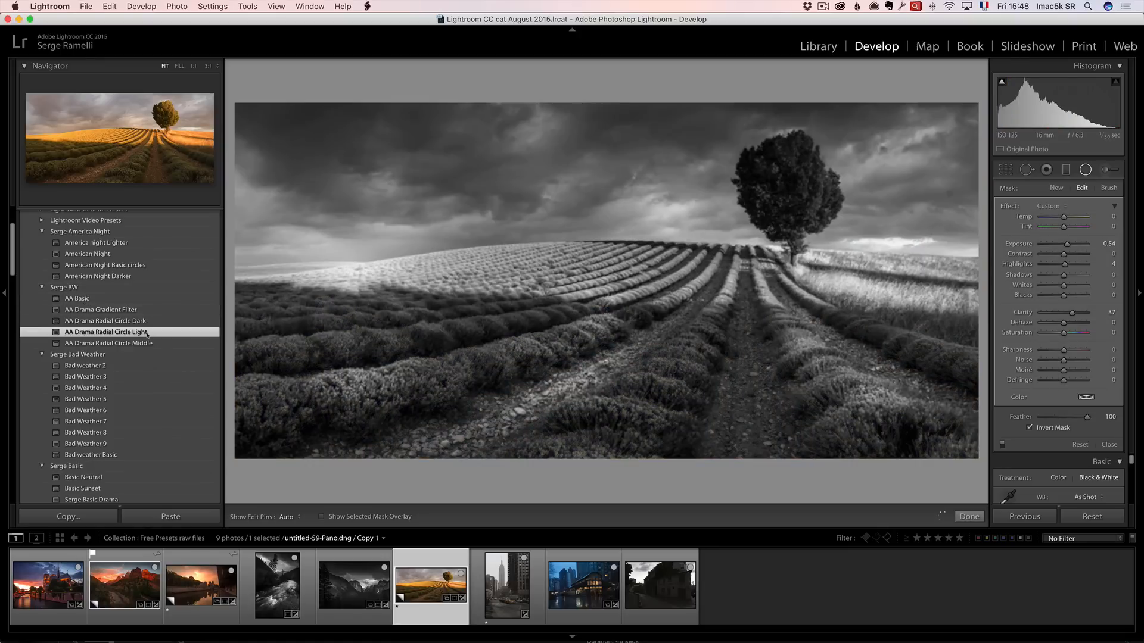
{"action": "left_click", "coordinate": [142, 343]}
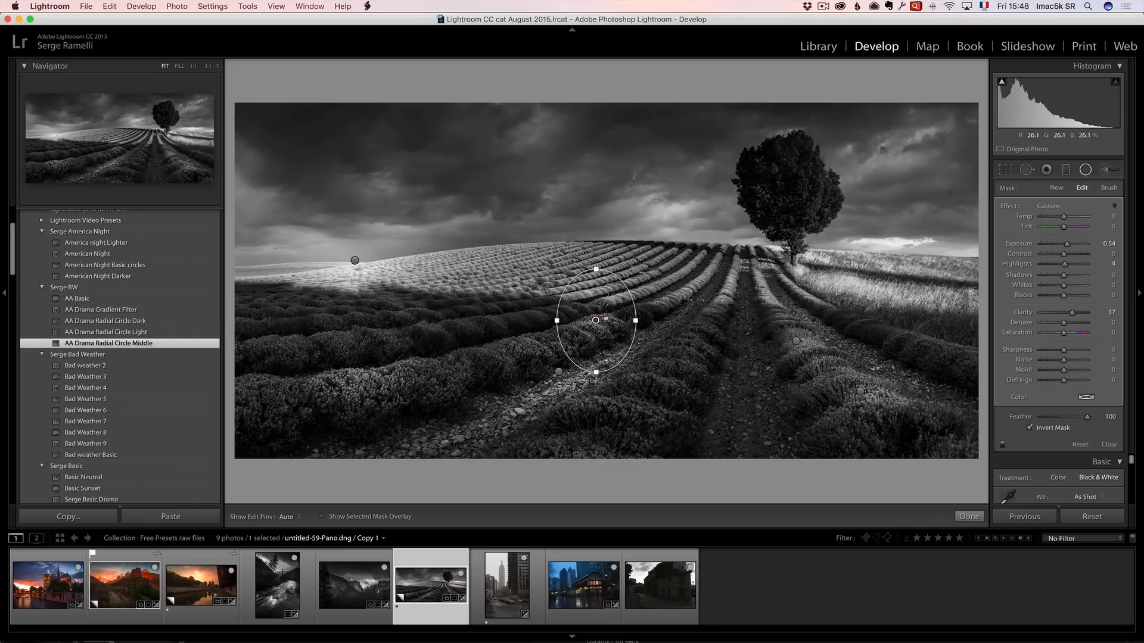
Move one radial filter onto the tree and another into the sky, widening the sky filter.
{"action": "left_click_drag", "start_coordinate": [595, 320], "coordinate": [786, 193]}
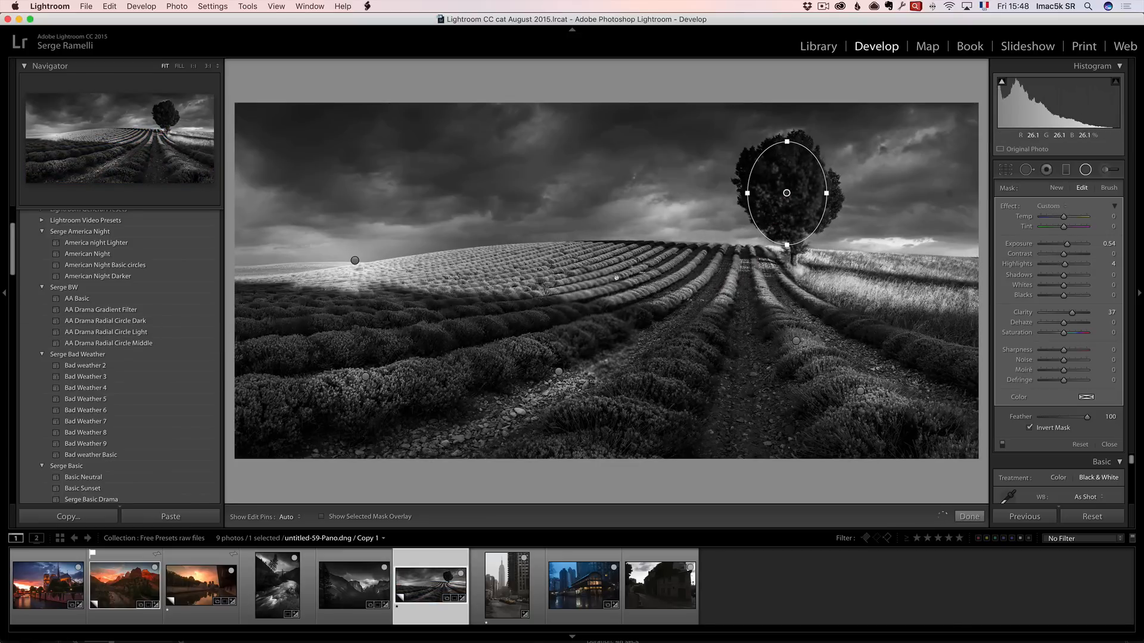
{"action": "left_click", "coordinate": [355, 260]}
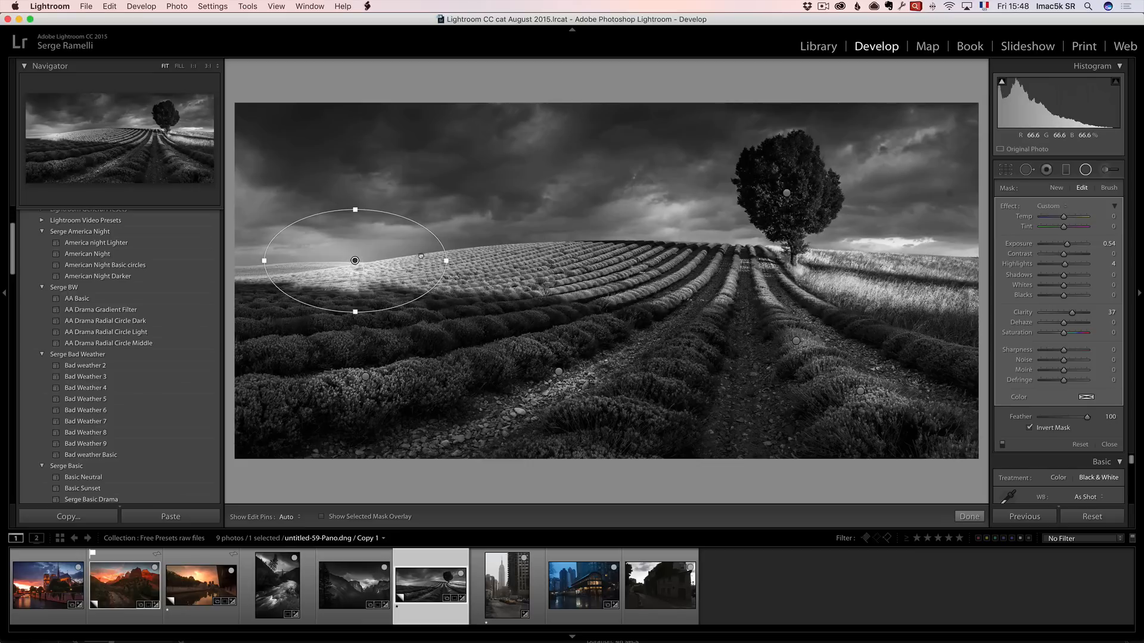
{"action": "left_click_drag", "start_coordinate": [354, 260], "coordinate": [671, 216]}
{"action": "left_click_drag", "start_coordinate": [763, 215], "coordinate": [874, 215]}
{"action": "left_click_drag", "start_coordinate": [671, 214], "coordinate": [628, 213]}
Shift the lower radial filter up among the lavender rows and close the local adjustment tools.
{"action": "left_click", "coordinate": [559, 370]}
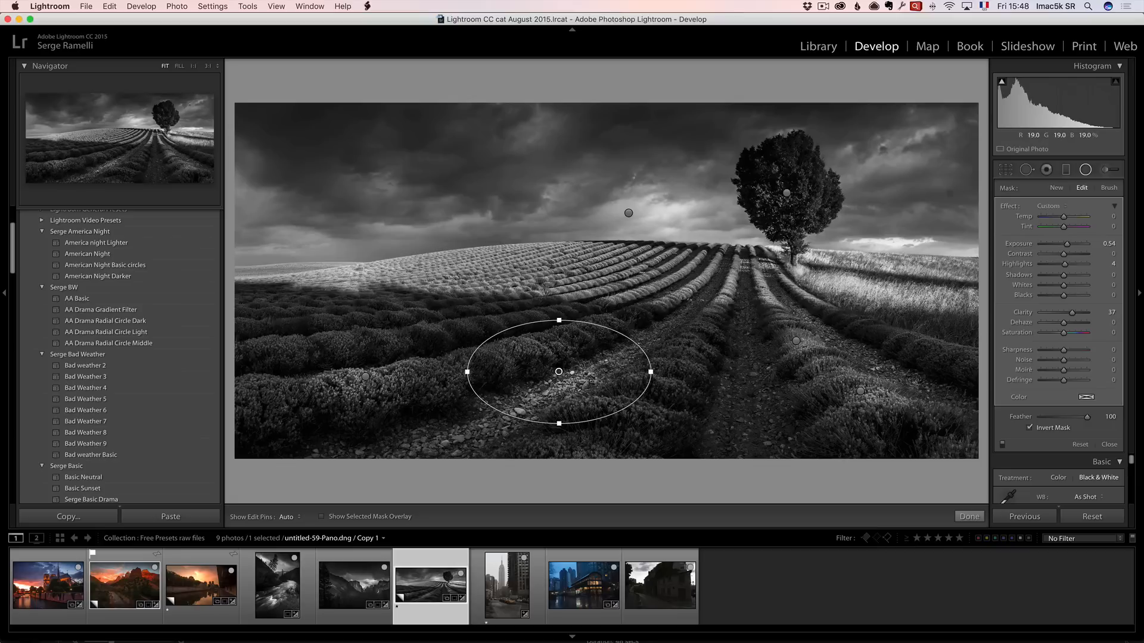
{"action": "left_click_drag", "start_coordinate": [559, 371], "coordinate": [568, 348]}
{"action": "left_click", "coordinate": [796, 341]}
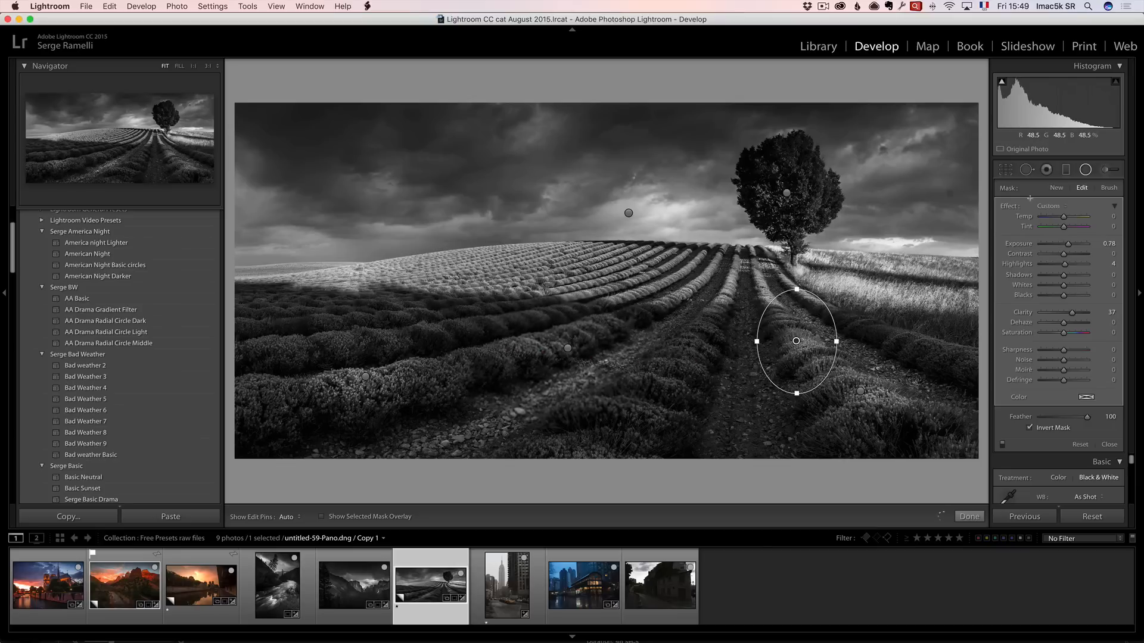
{"action": "key", "text": "q"}
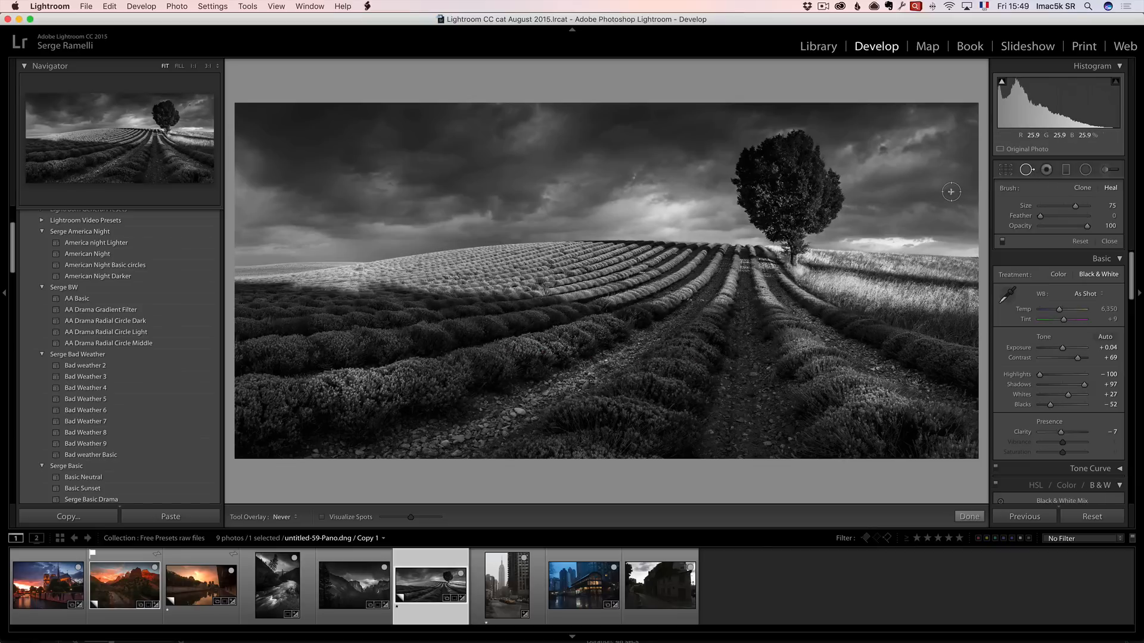
{"action": "left_click", "coordinate": [1110, 242]}
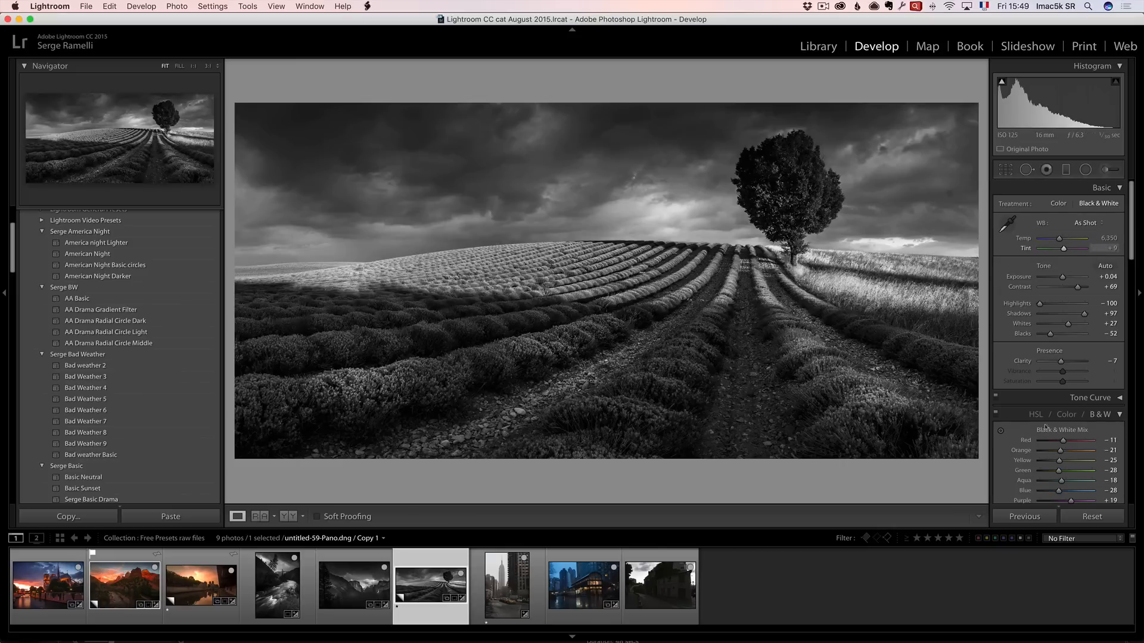
Reset the lavender photo to compare with the original, then undo the reset.
{"action": "left_click", "coordinate": [1092, 517]}
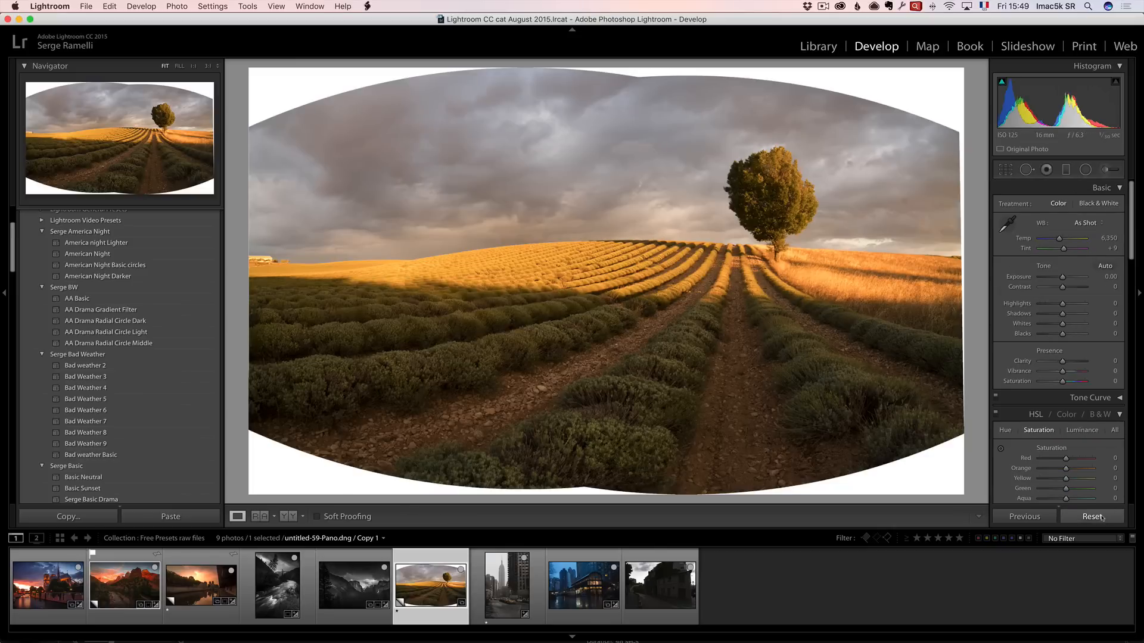
{"action": "key", "text": "super+z"}
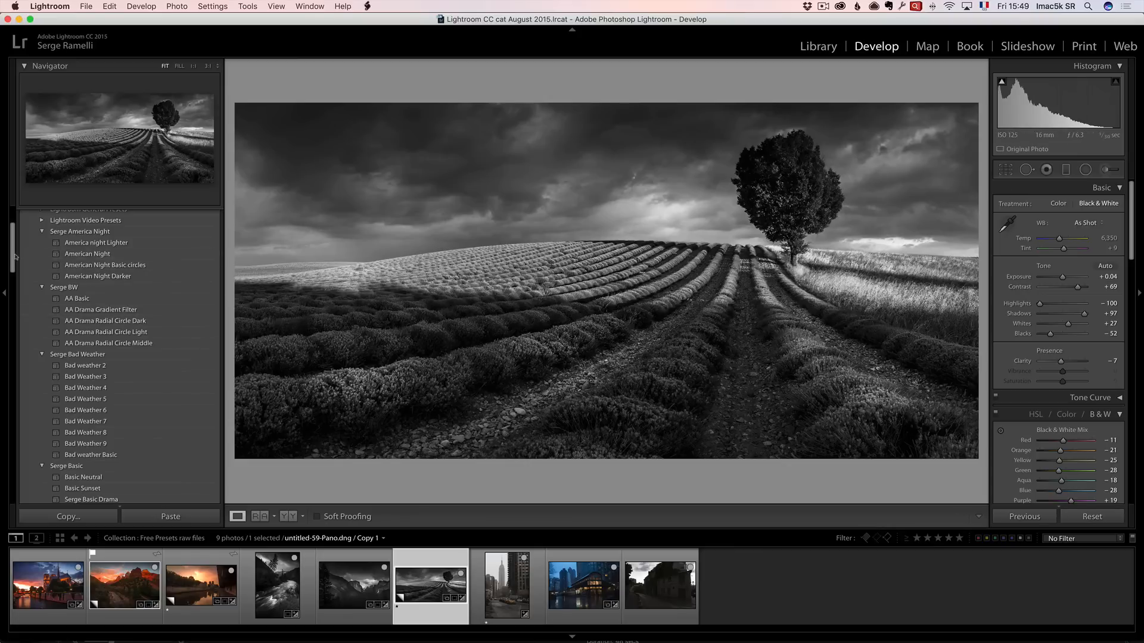
Try the Bad Weather presets 4 to 8 and Bad weather 2 on the lavender photo, settling on Bad Weather 3.
{"action": "scroll", "coordinate": [36, 268], "scroll_direction": "down", "scroll_amount": 5}
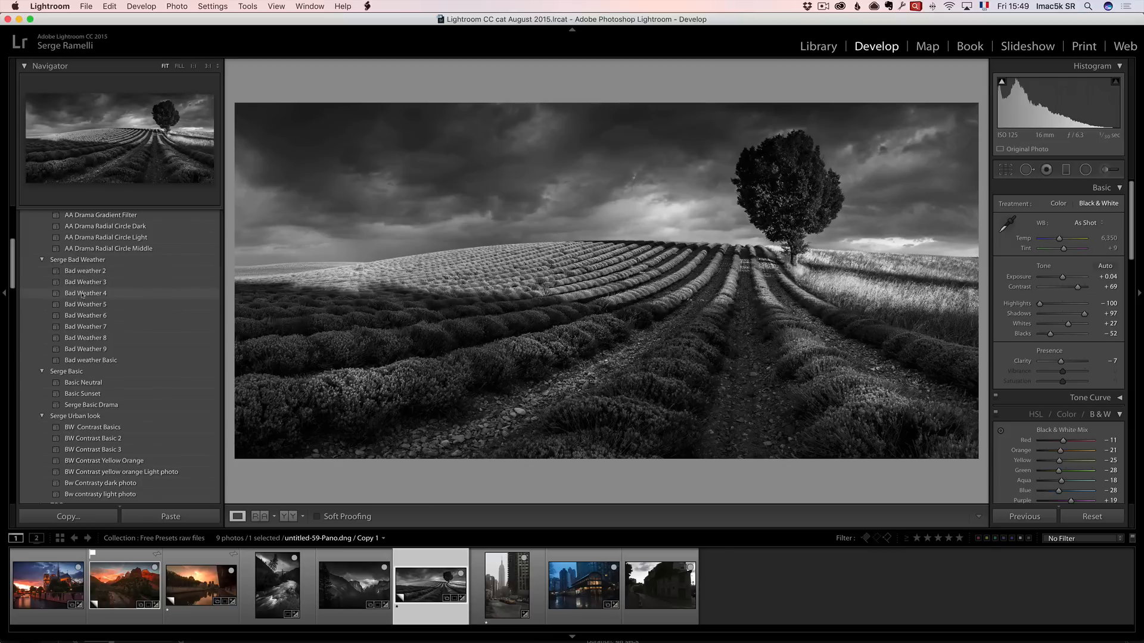
{"action": "left_click", "coordinate": [87, 295]}
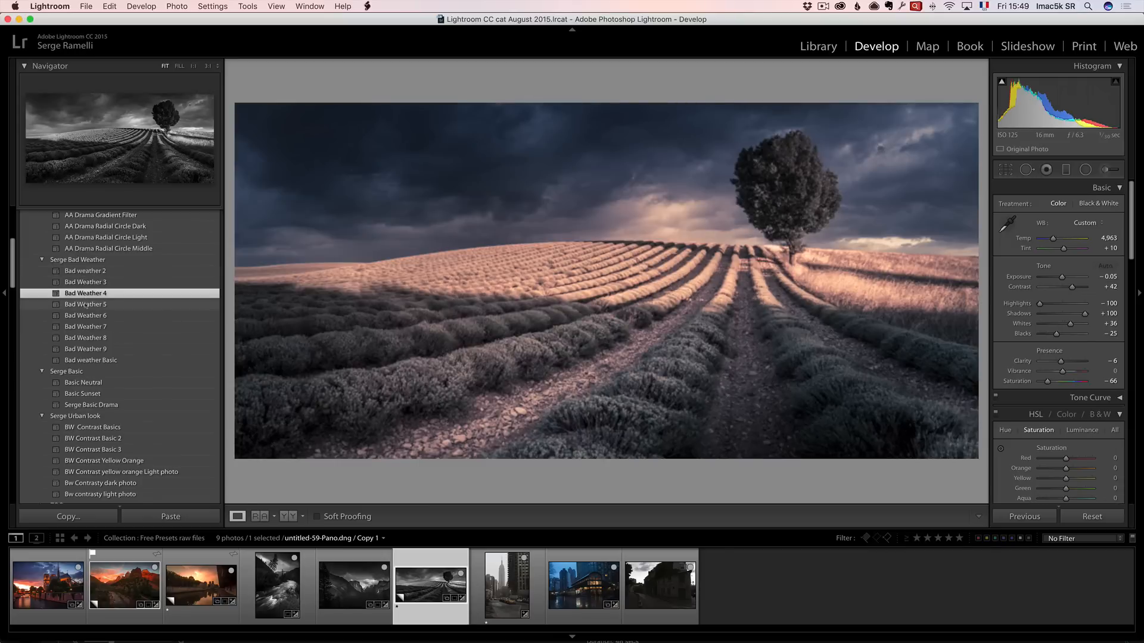
{"action": "left_click", "coordinate": [86, 305]}
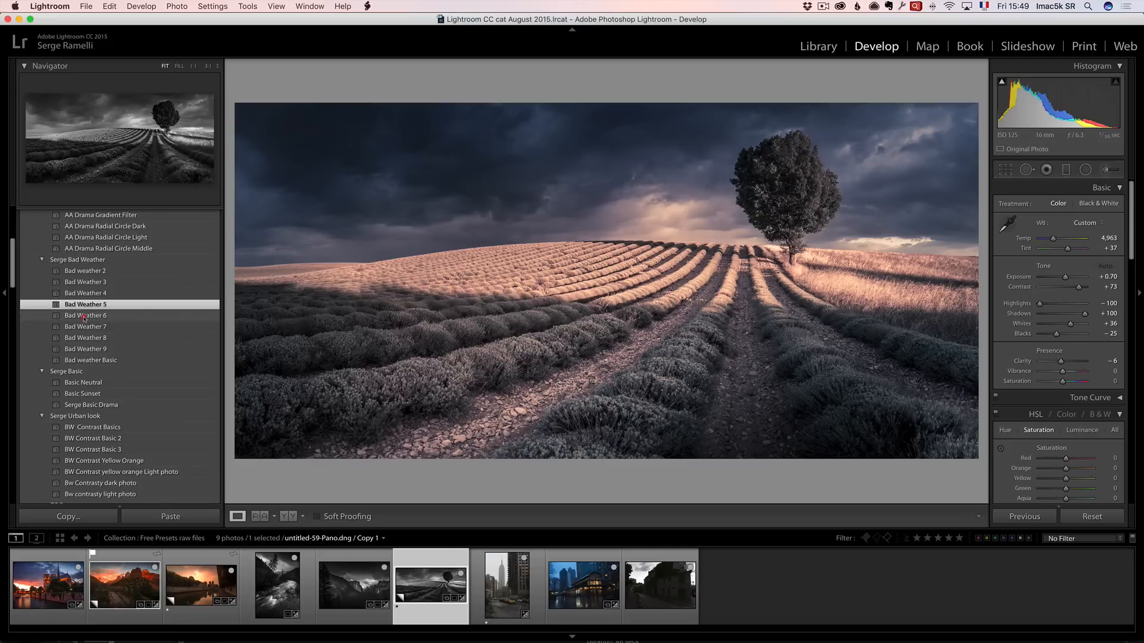
{"action": "left_click", "coordinate": [84, 317]}
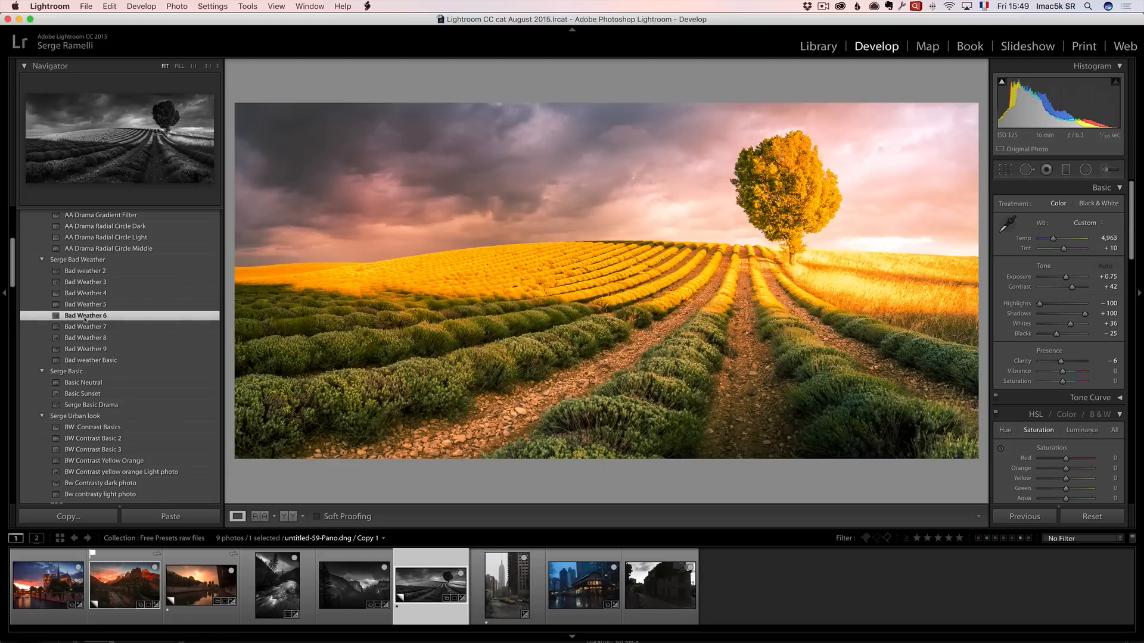
{"action": "left_click", "coordinate": [83, 329]}
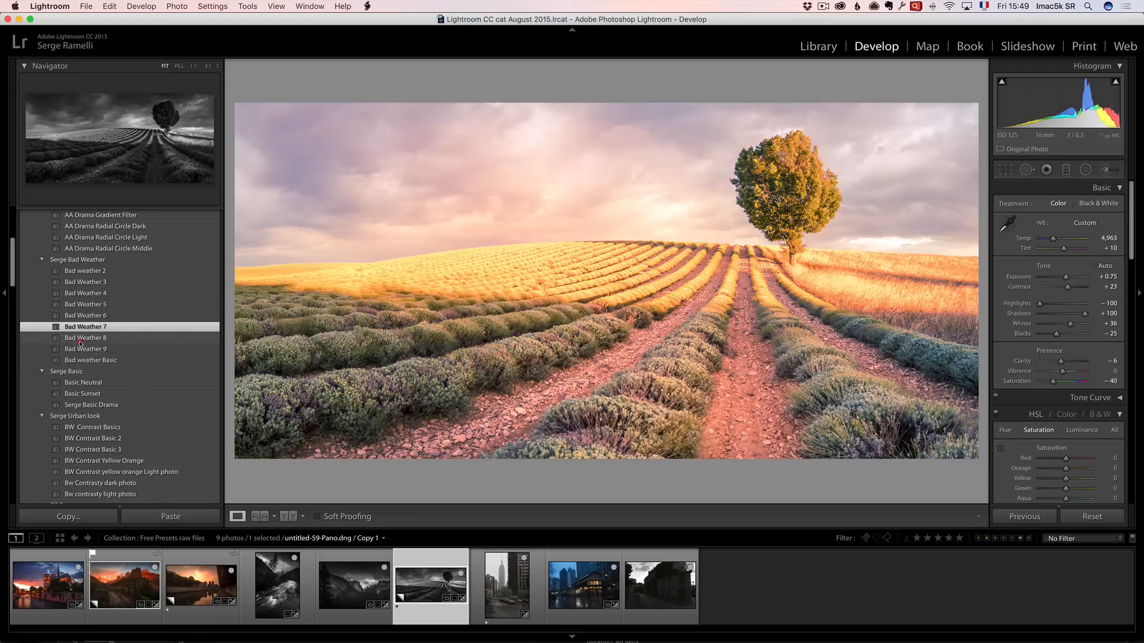
{"action": "left_click", "coordinate": [81, 338]}
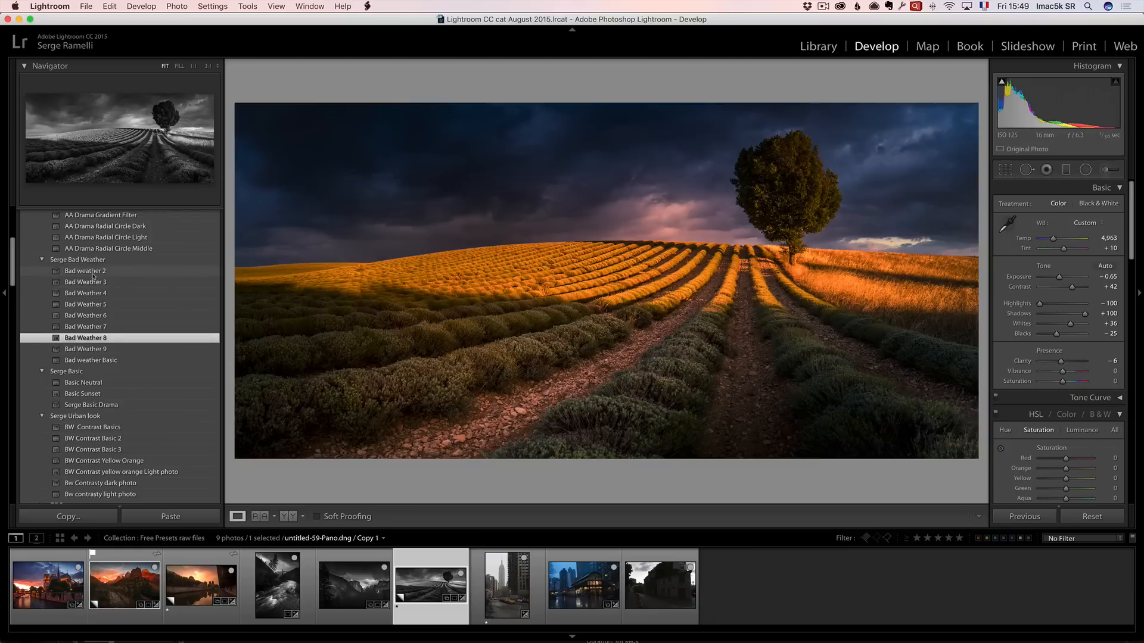
{"action": "left_click", "coordinate": [93, 275]}
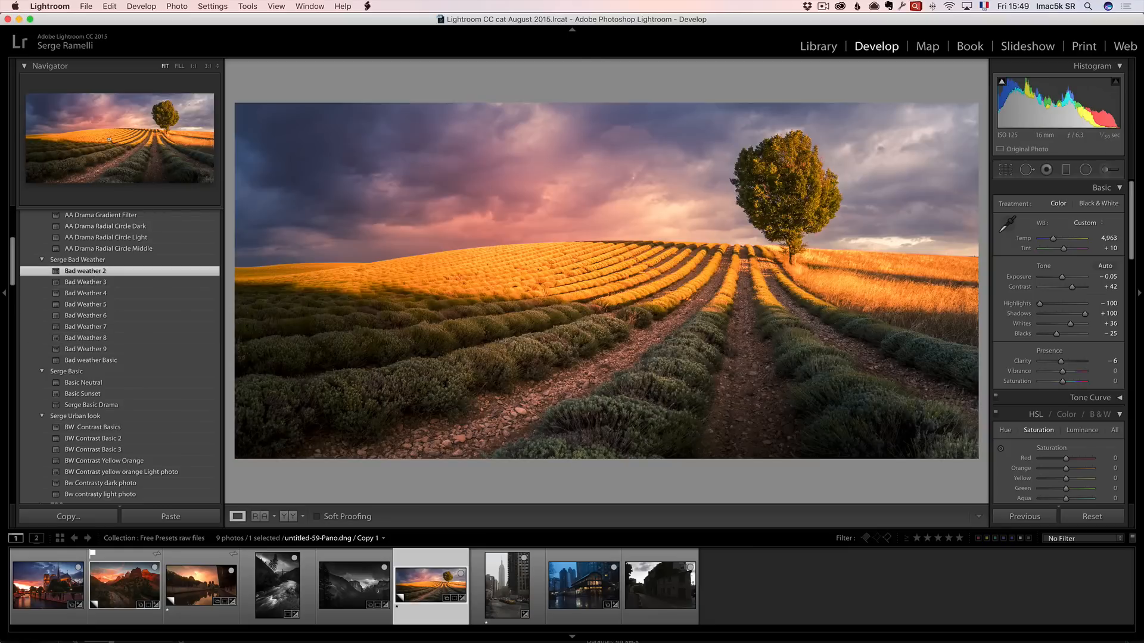
{"action": "left_click", "coordinate": [83, 284]}
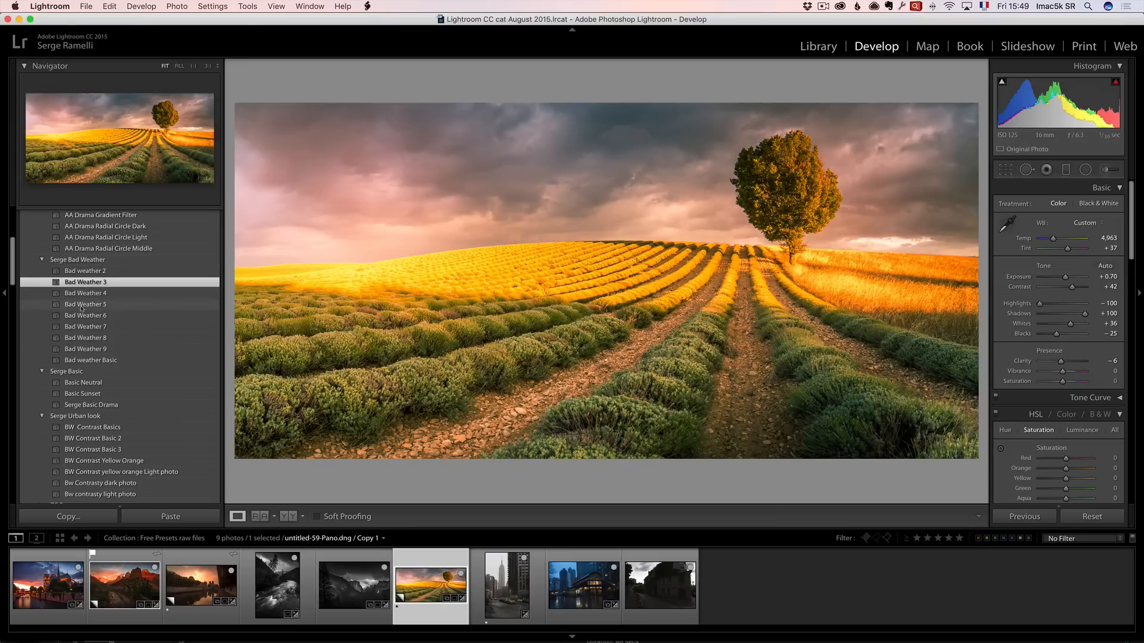
Apply the Bad Weather 4 preset to the lavender photo.
{"action": "left_click", "coordinate": [85, 295]}
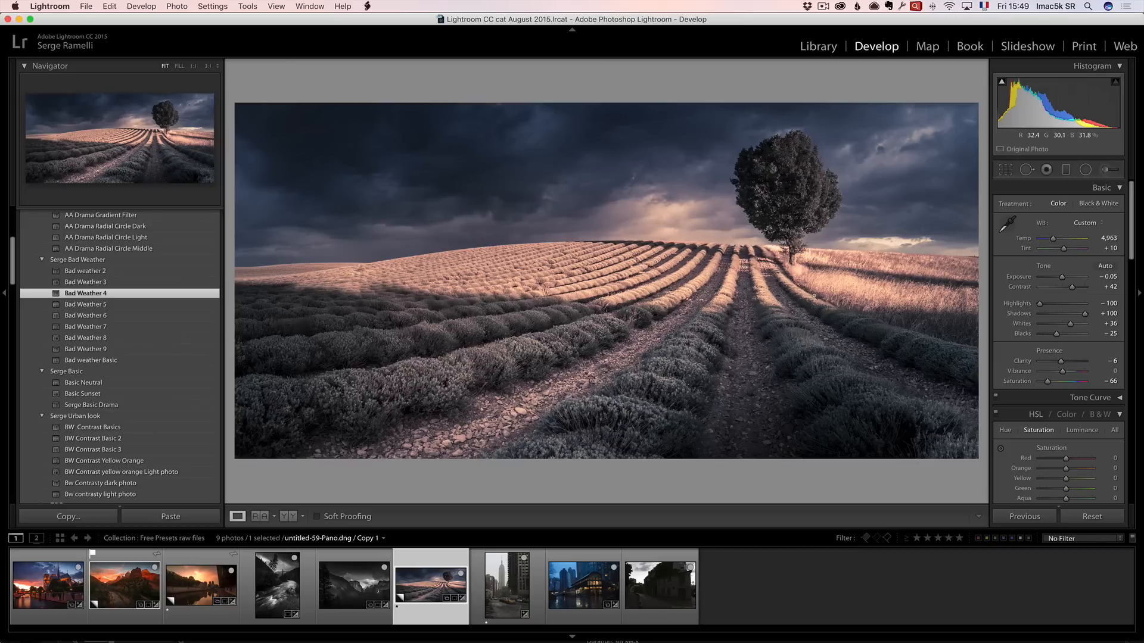
Open the Empire State street photo and apply BW Contrast Basic 3, resetting and undoing the reset to compare.
{"action": "left_click", "coordinate": [510, 585]}
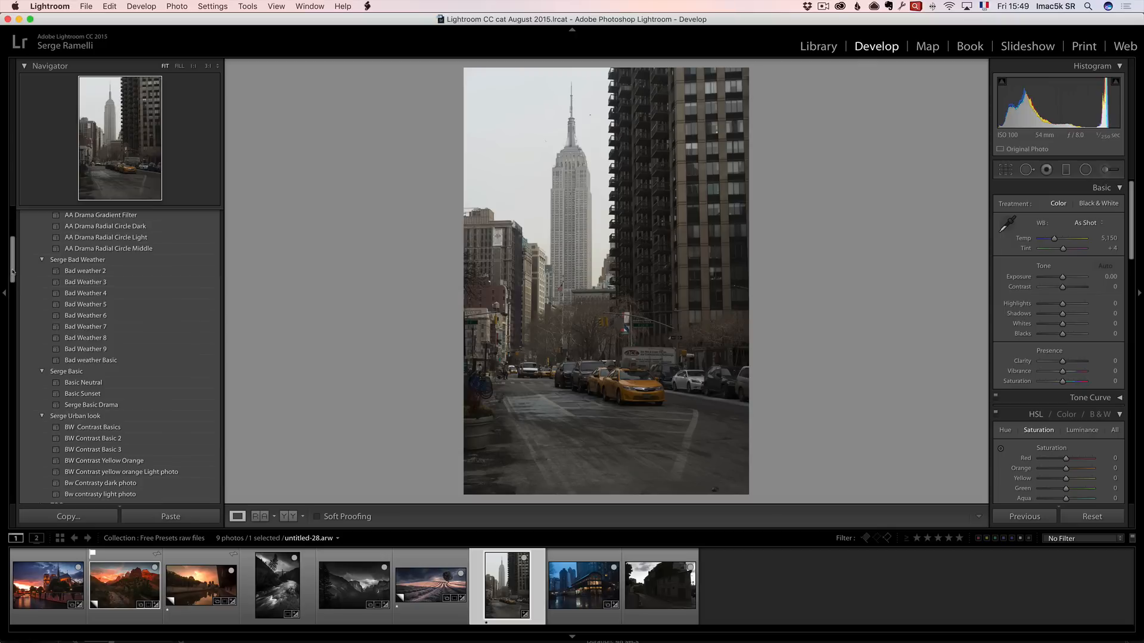
{"action": "left_click_drag", "start_coordinate": [12, 272], "coordinate": [12, 280]}
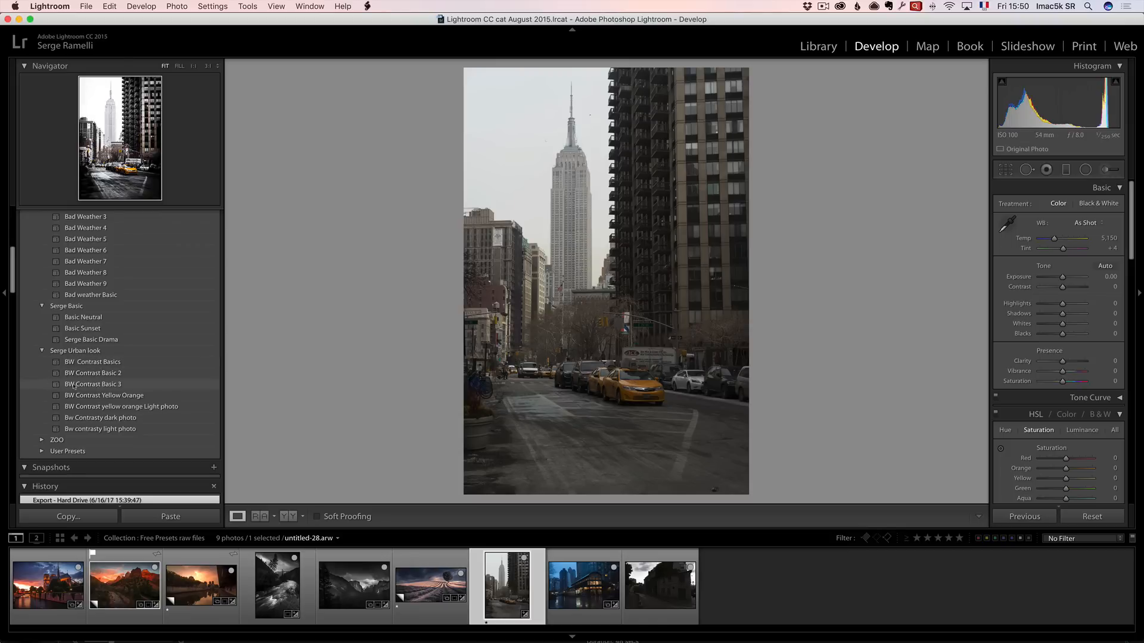
{"action": "left_click", "coordinate": [96, 385]}
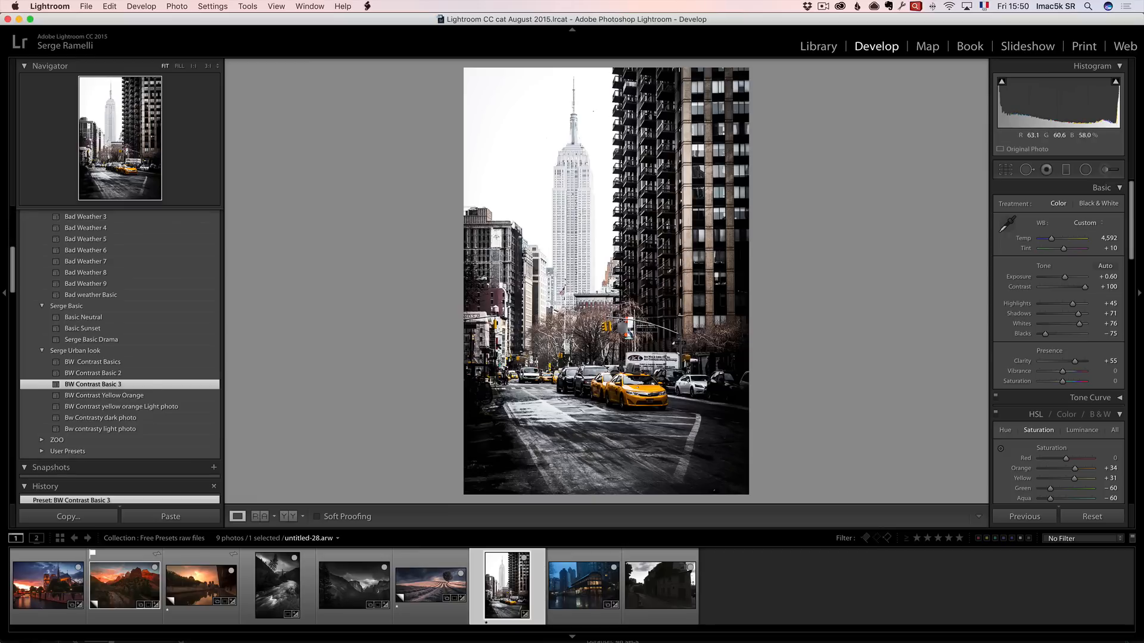
{"action": "left_click", "coordinate": [1092, 517]}
{"action": "key", "text": "super+z"}
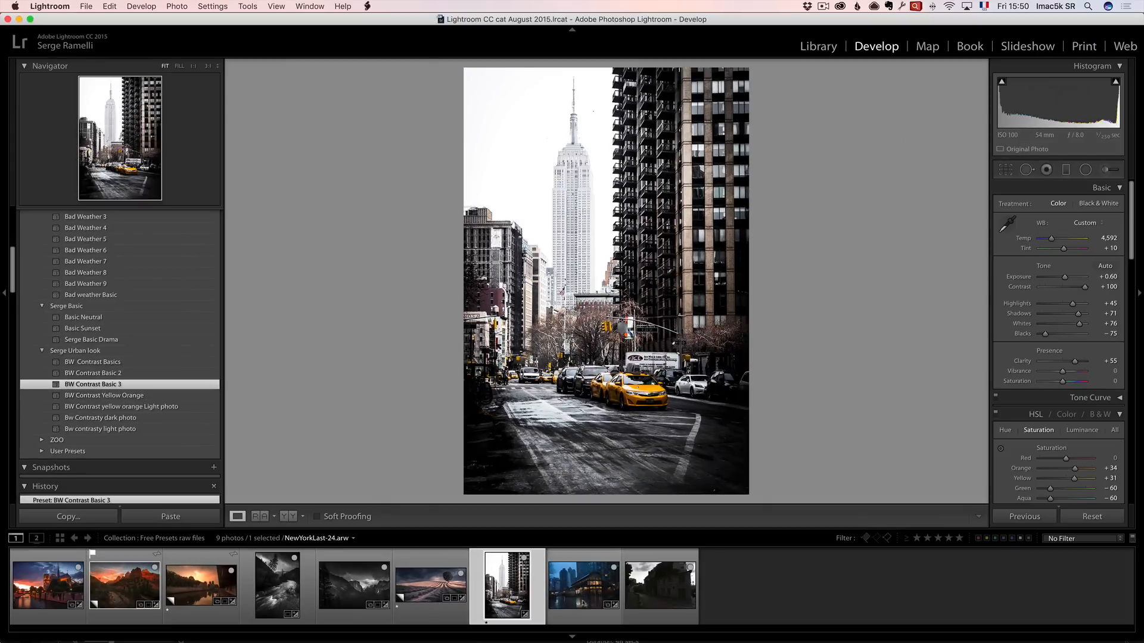
Apply BW Contrast Yellow Orange to the night station photo and set Exposure to +0.90 and Blacks to -84.
{"action": "left_click", "coordinate": [582, 601]}
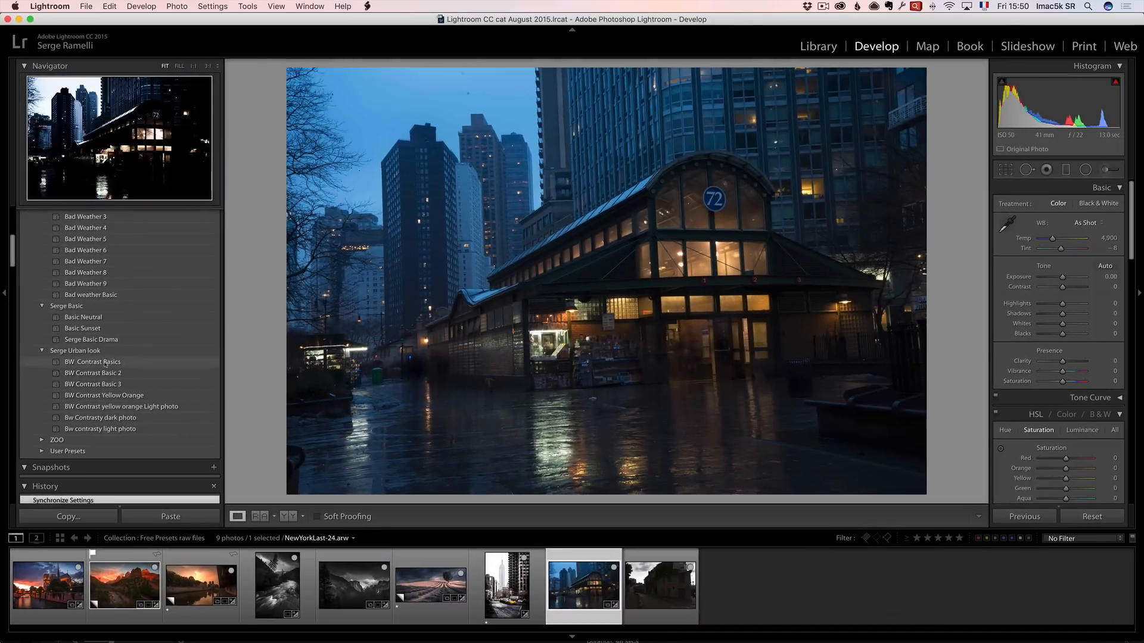
{"action": "left_click", "coordinate": [109, 395]}
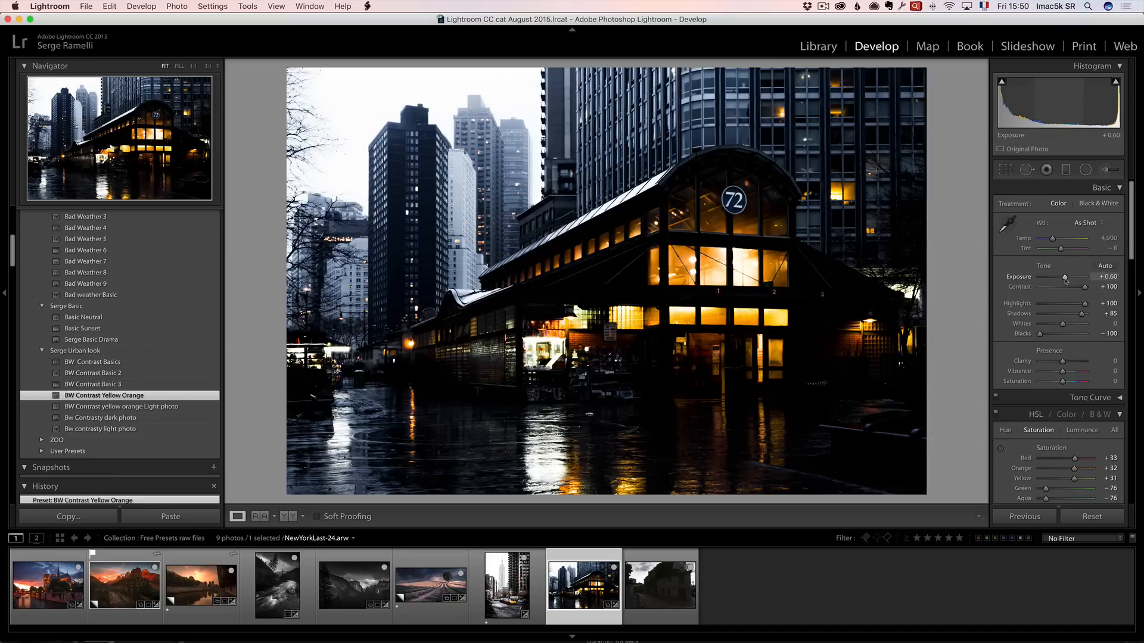
{"action": "left_click_drag", "start_coordinate": [1065, 278], "coordinate": [1044, 336]}
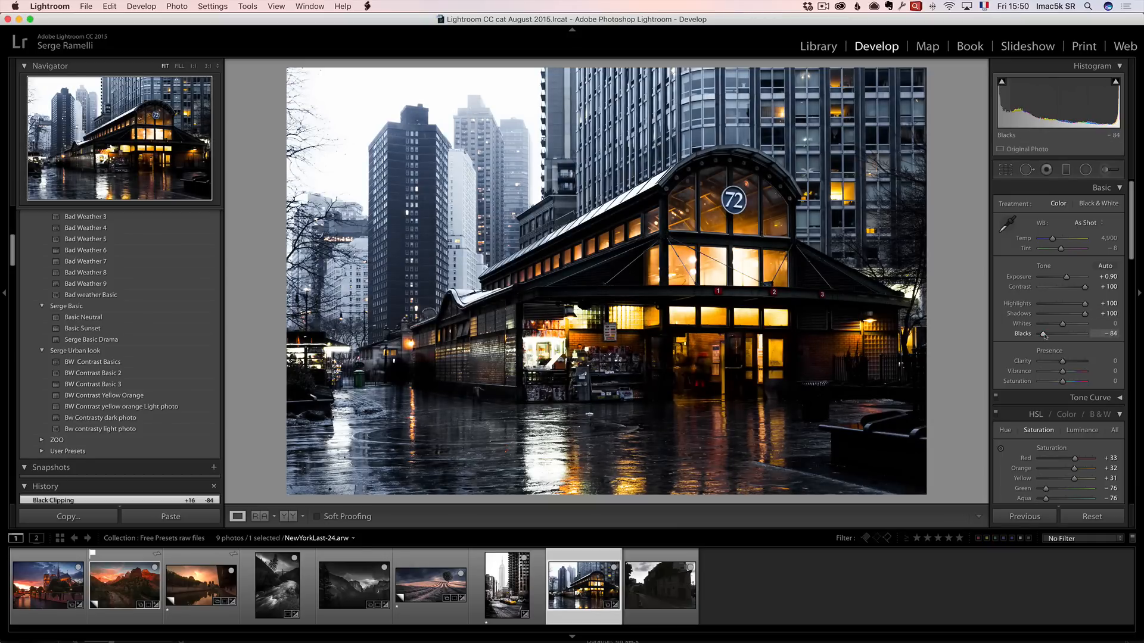
Reset the night station photo to compare with the original, then undo the reset.
{"action": "left_click", "coordinate": [1094, 516]}
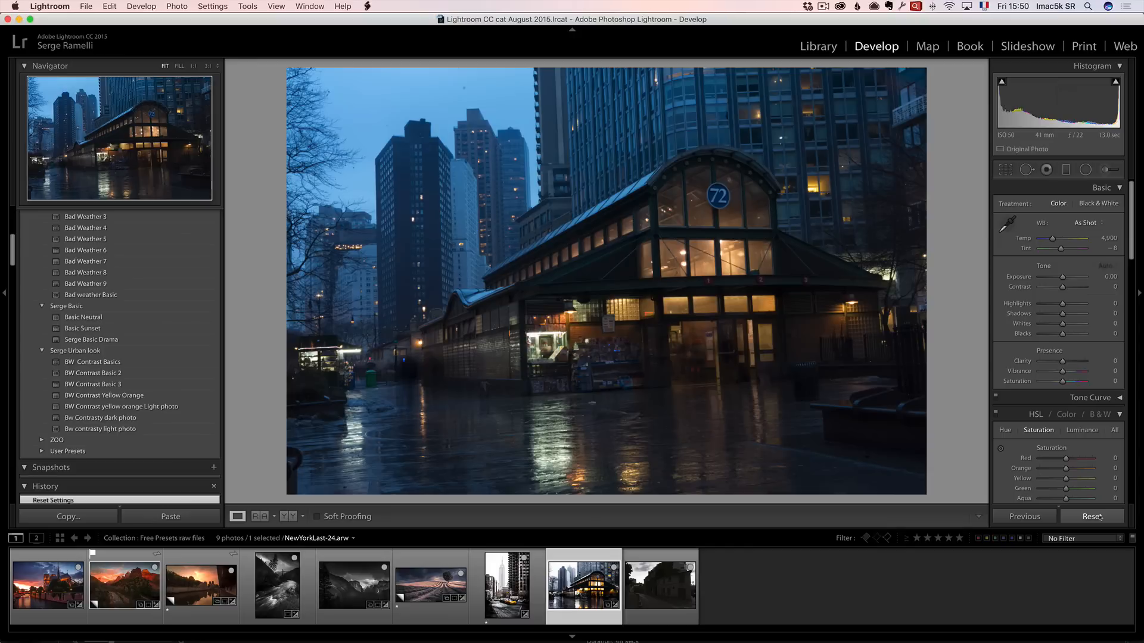
{"action": "key", "text": "super+z"}
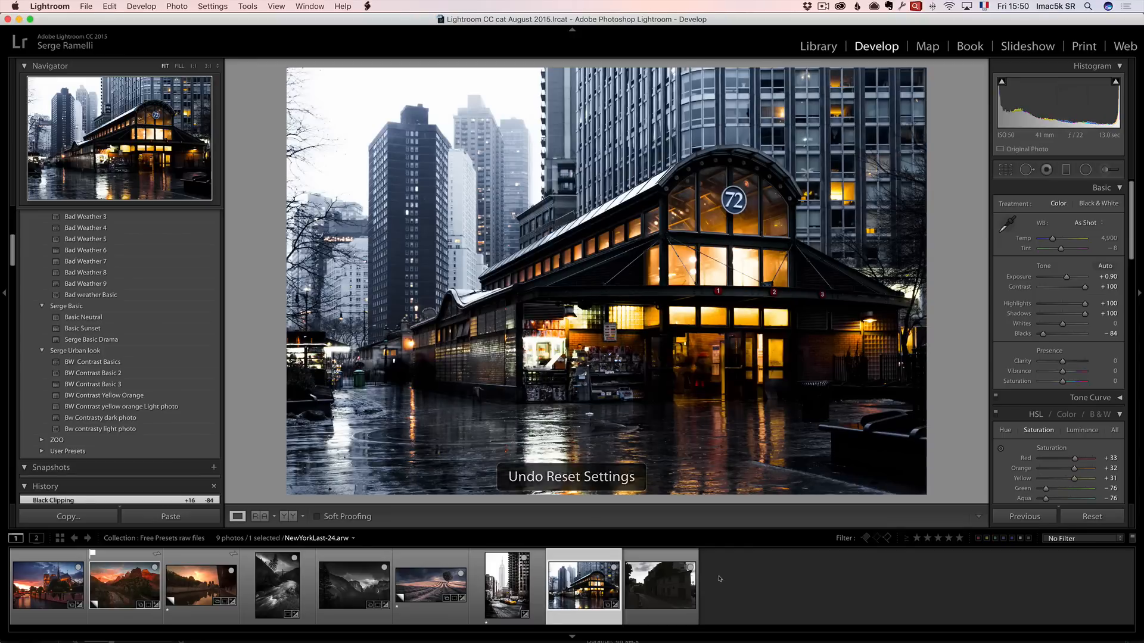
Open the La Maison Rose street photo and apply the America night Lighter preset.
{"action": "left_click", "coordinate": [650, 590]}
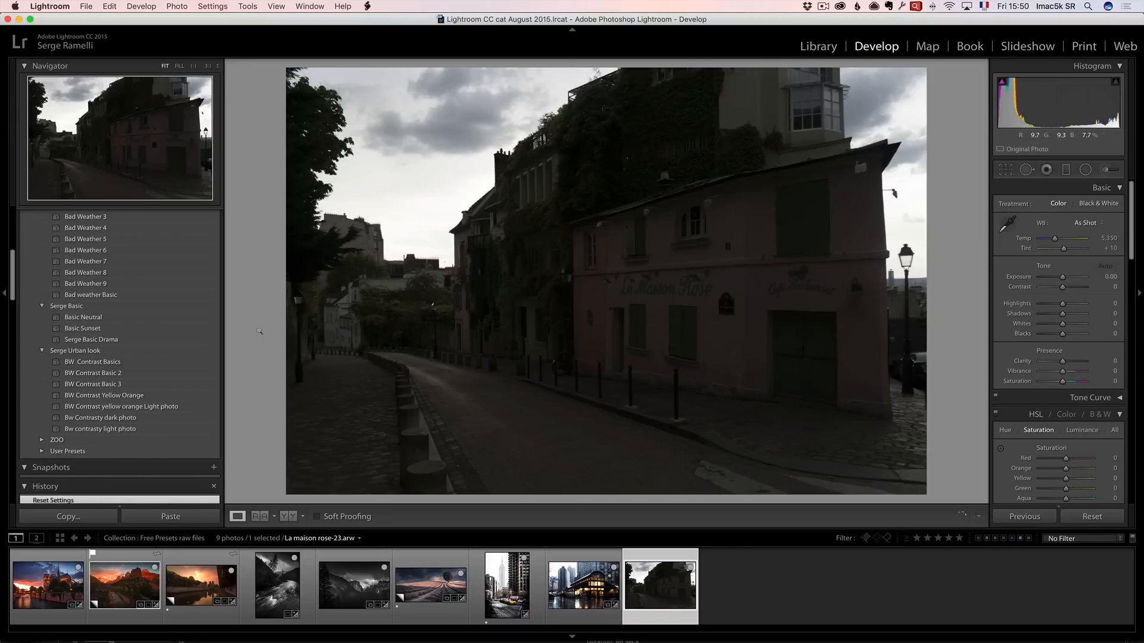
{"action": "scroll", "coordinate": [12, 285], "scroll_direction": "up", "scroll_amount": 5}
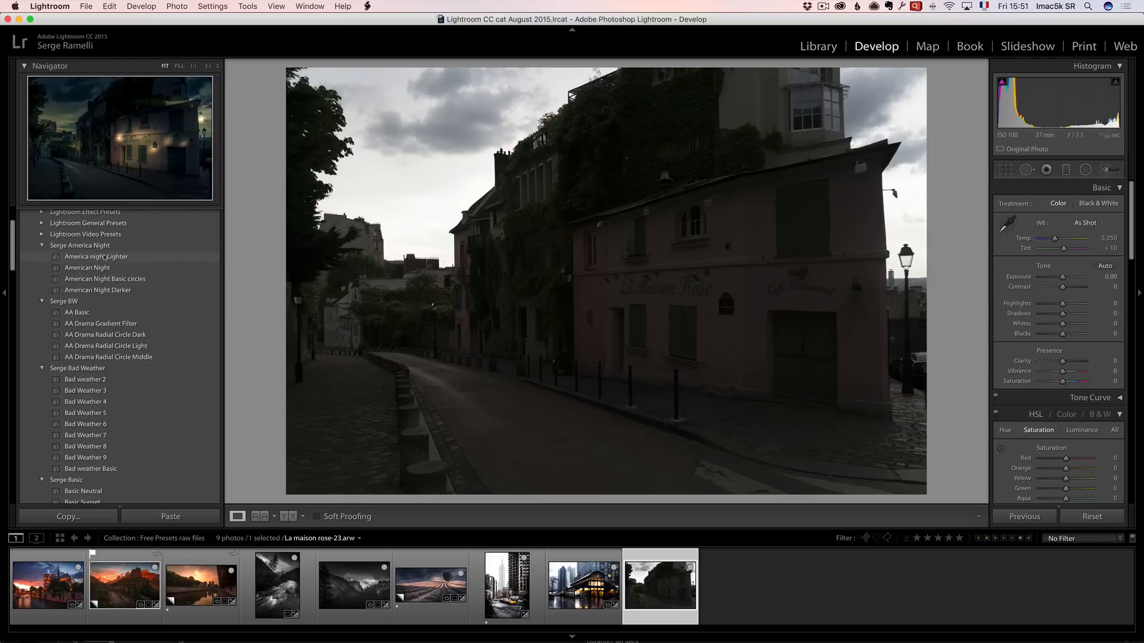
{"action": "left_click", "coordinate": [118, 257]}
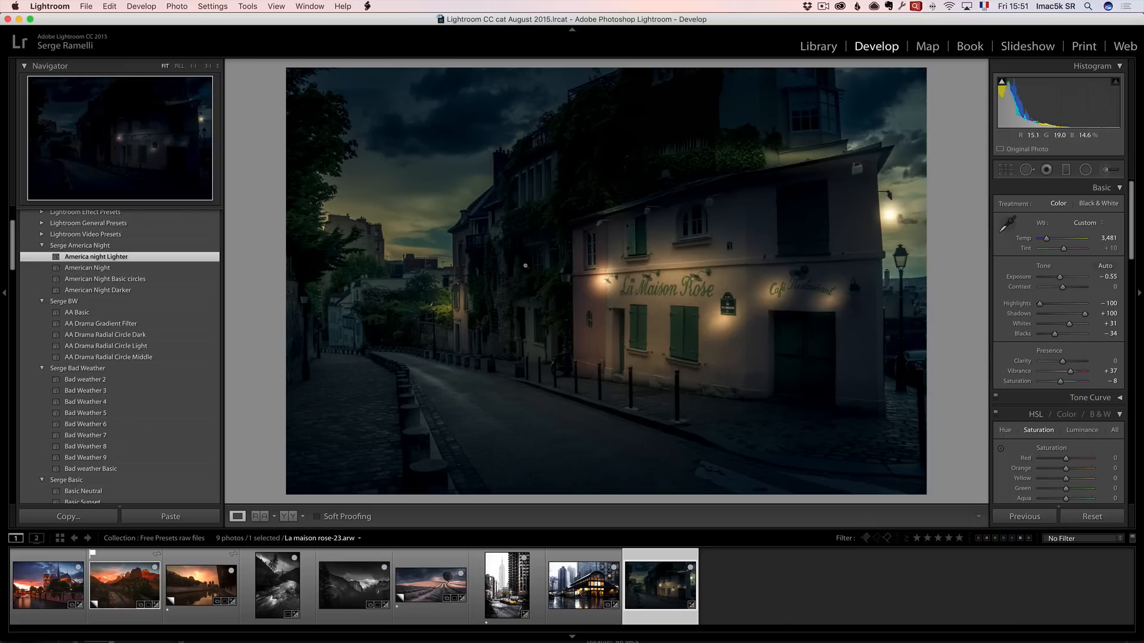
Open the preset's radial filters and move two of them onto the La Maison Rose sign.
{"action": "left_click", "coordinate": [1085, 169]}
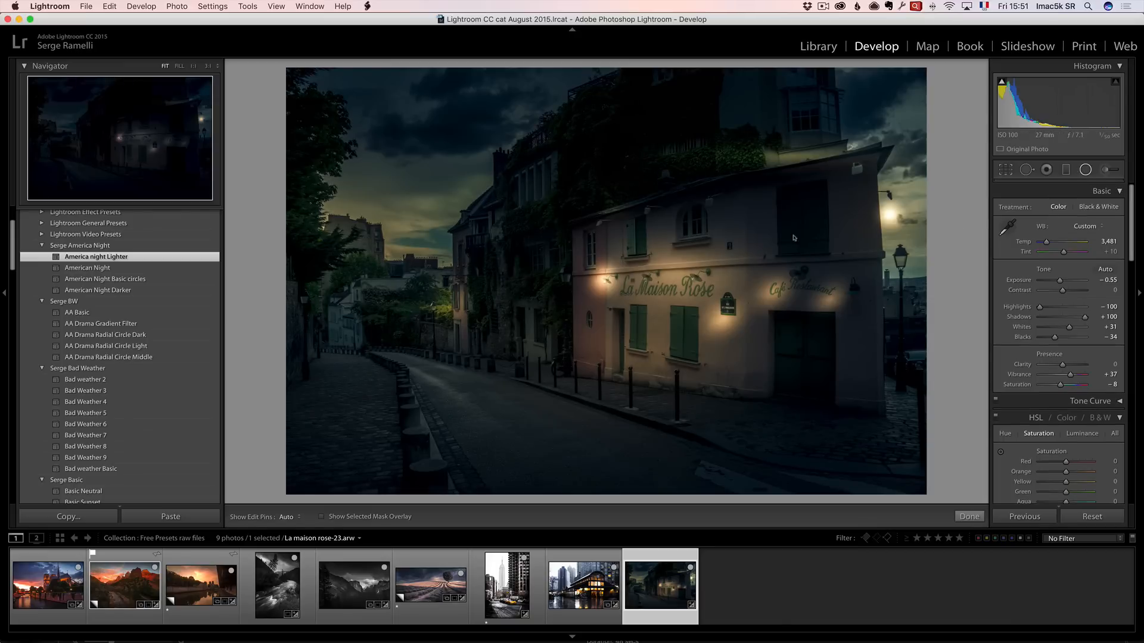
{"action": "left_click", "coordinate": [676, 270]}
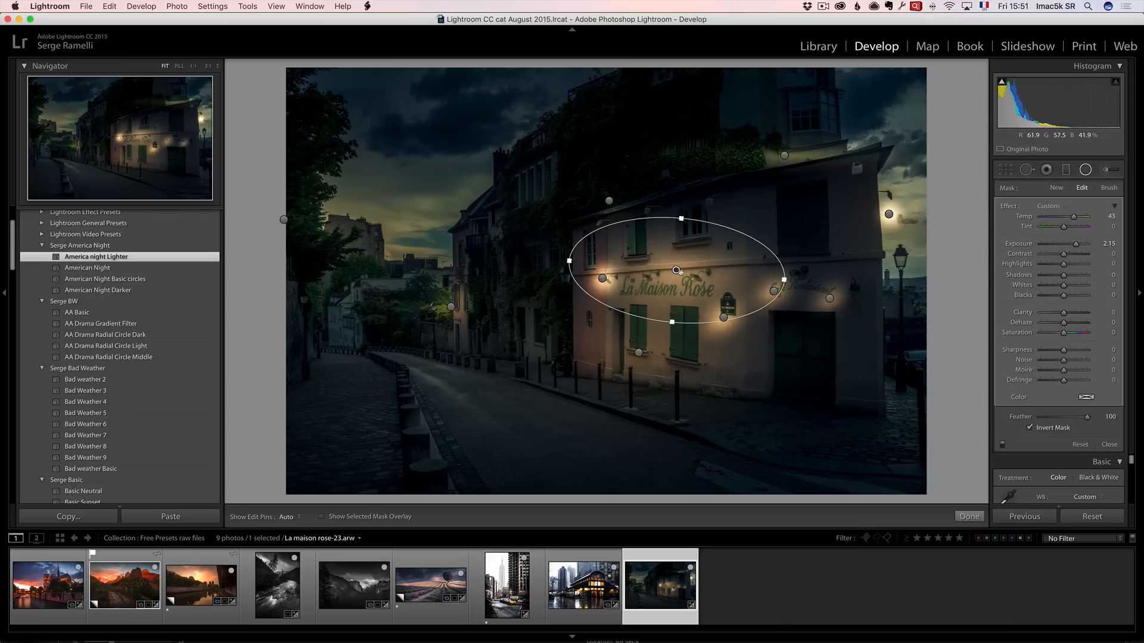
{"action": "left_click_drag", "start_coordinate": [724, 317], "coordinate": [691, 282]}
{"action": "left_click", "coordinate": [773, 291]}
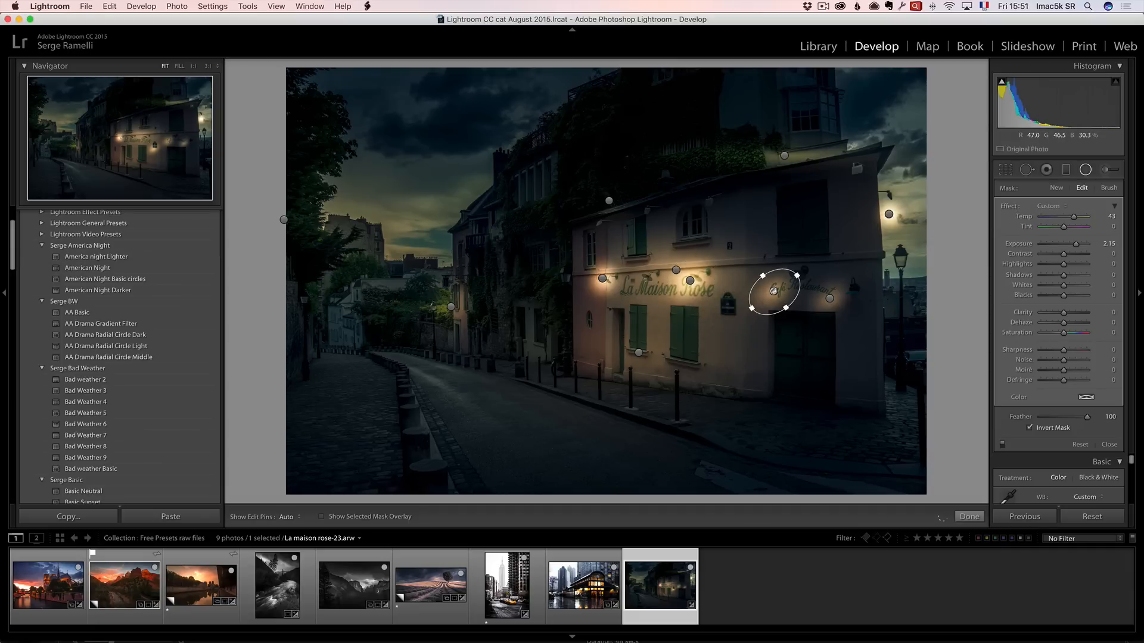
{"action": "left_click_drag", "start_coordinate": [774, 291], "coordinate": [649, 282]}
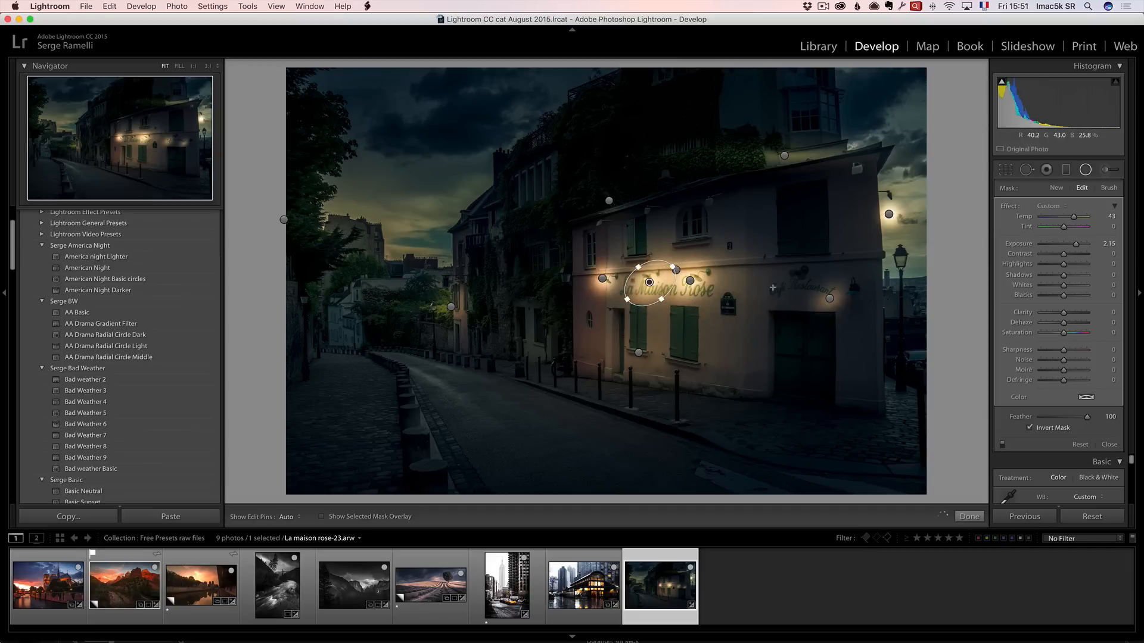
Move one radial filter up to a first-floor window and the large filter onto the building's left corner.
{"action": "left_click", "coordinate": [829, 297]}
{"action": "left_click_drag", "start_coordinate": [829, 298], "coordinate": [646, 216]}
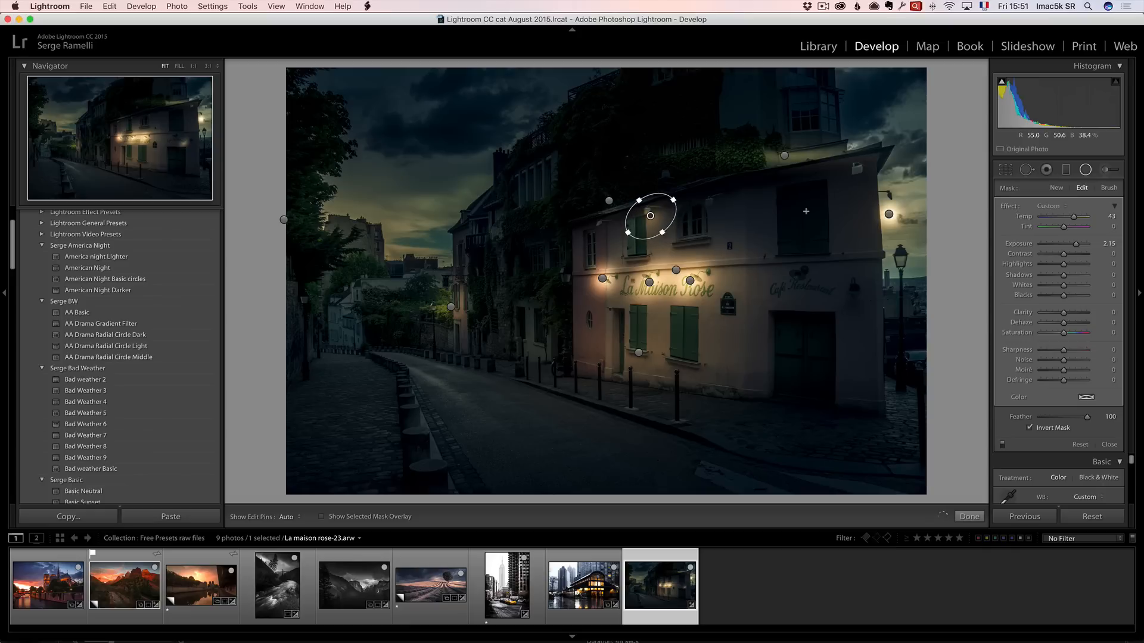
{"action": "left_click", "coordinate": [889, 214]}
{"action": "left_click_drag", "start_coordinate": [863, 215], "coordinate": [560, 313]}
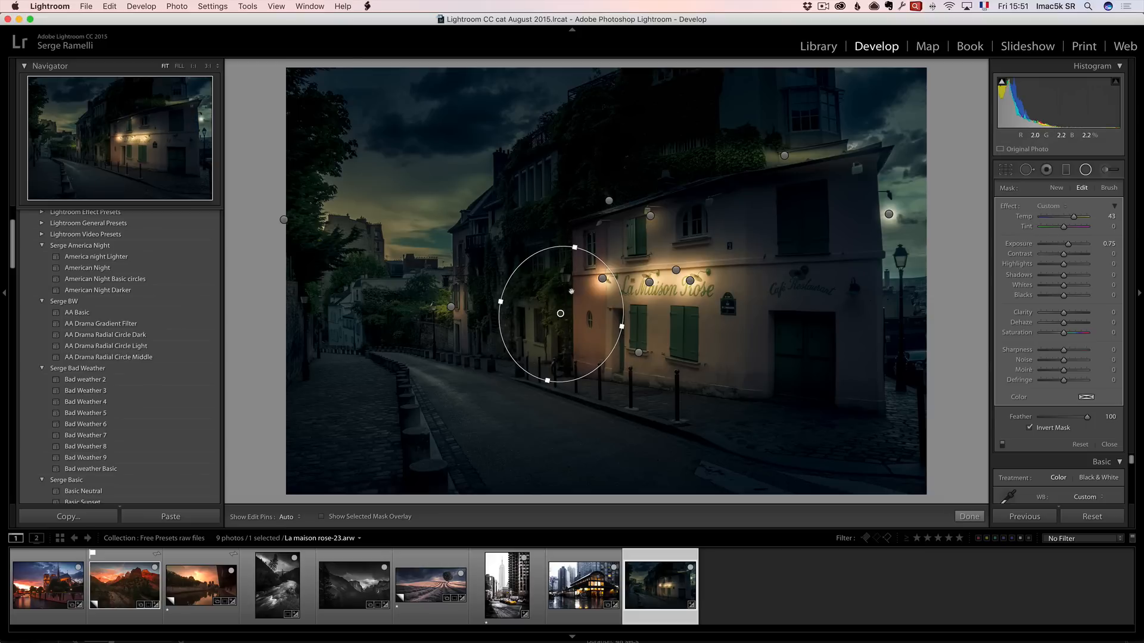
Move the upper-left radial filter down onto the corner window beside the first-floor window.
{"action": "left_click", "coordinate": [650, 216]}
{"action": "left_click_drag", "start_coordinate": [609, 200], "coordinate": [601, 225]}
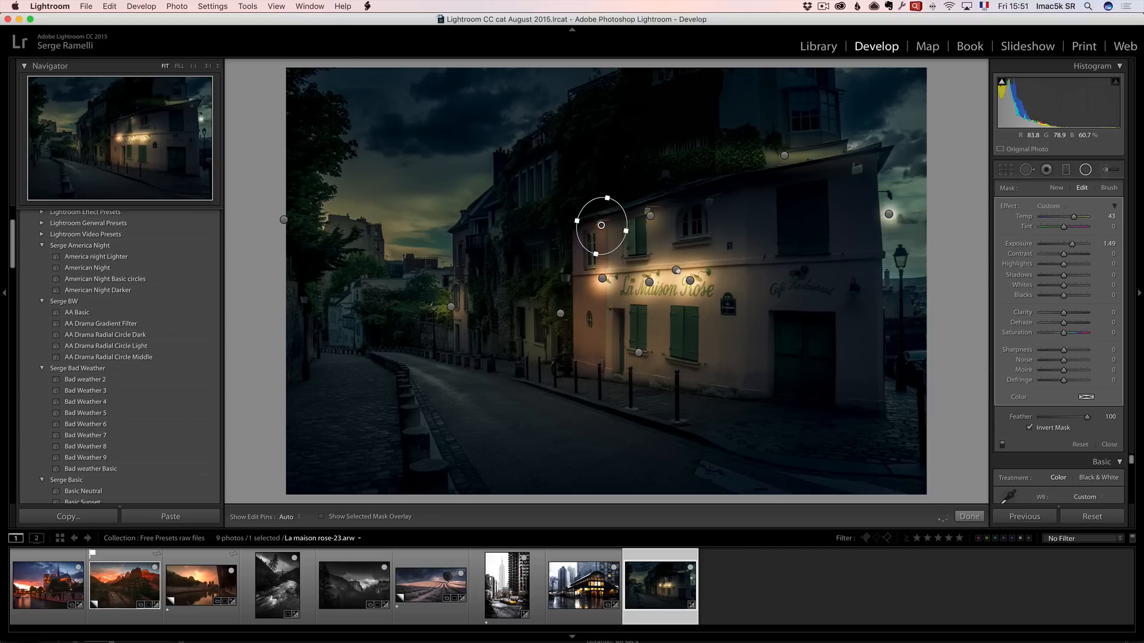
{"action": "left_click", "coordinate": [676, 271]}
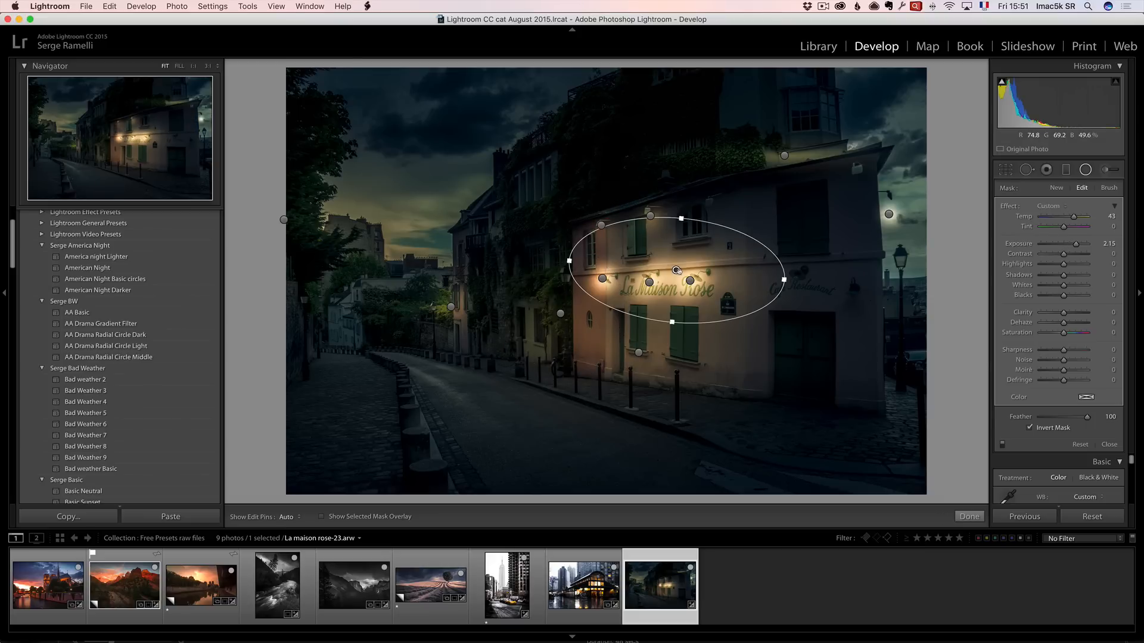
{"action": "left_click", "coordinate": [650, 282]}
{"action": "left_click", "coordinate": [677, 271]}
Move one of the sign's radial filters left onto the building's corner below the window.
{"action": "left_click", "coordinate": [691, 281]}
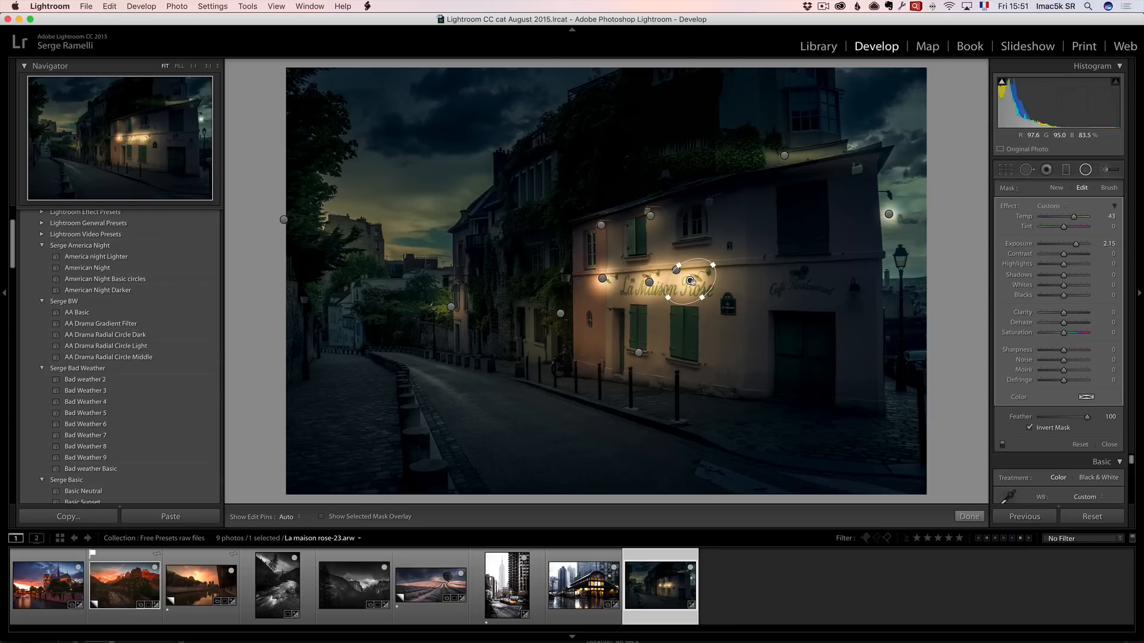
{"action": "right_click", "coordinate": [690, 281]}
{"action": "key", "text": "Escape"}
{"action": "left_click_drag", "start_coordinate": [690, 280], "coordinate": [567, 278]}
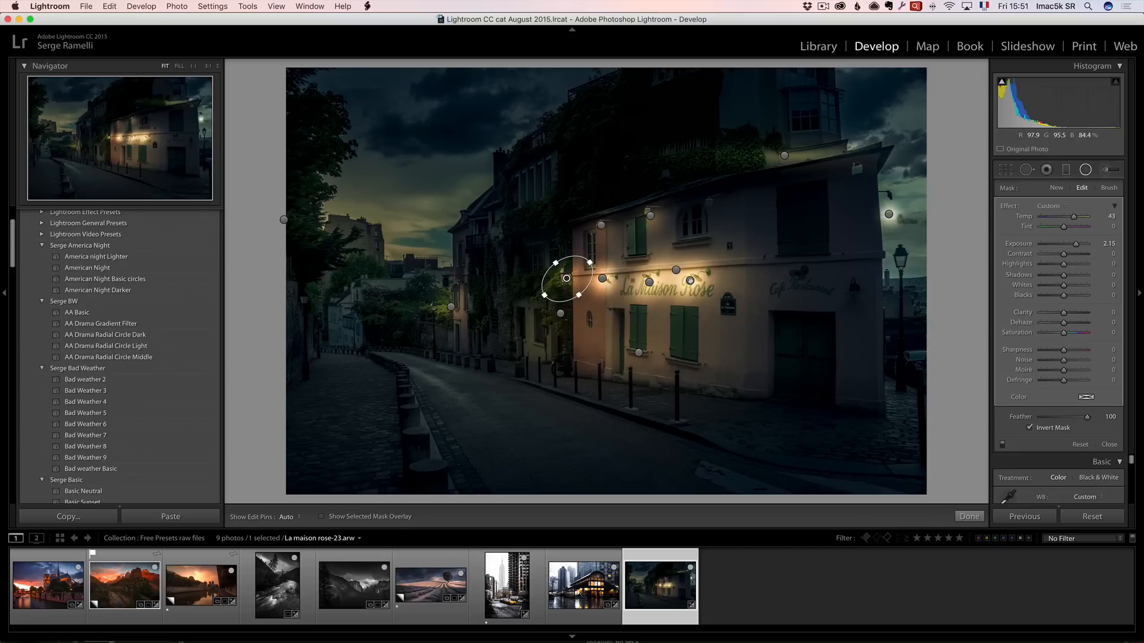
Duplicate a sign radial filter onto the upper window and move the far-right filter onto the street lamp.
{"action": "right_click", "coordinate": [690, 281]}
{"action": "left_click", "coordinate": [718, 284]}
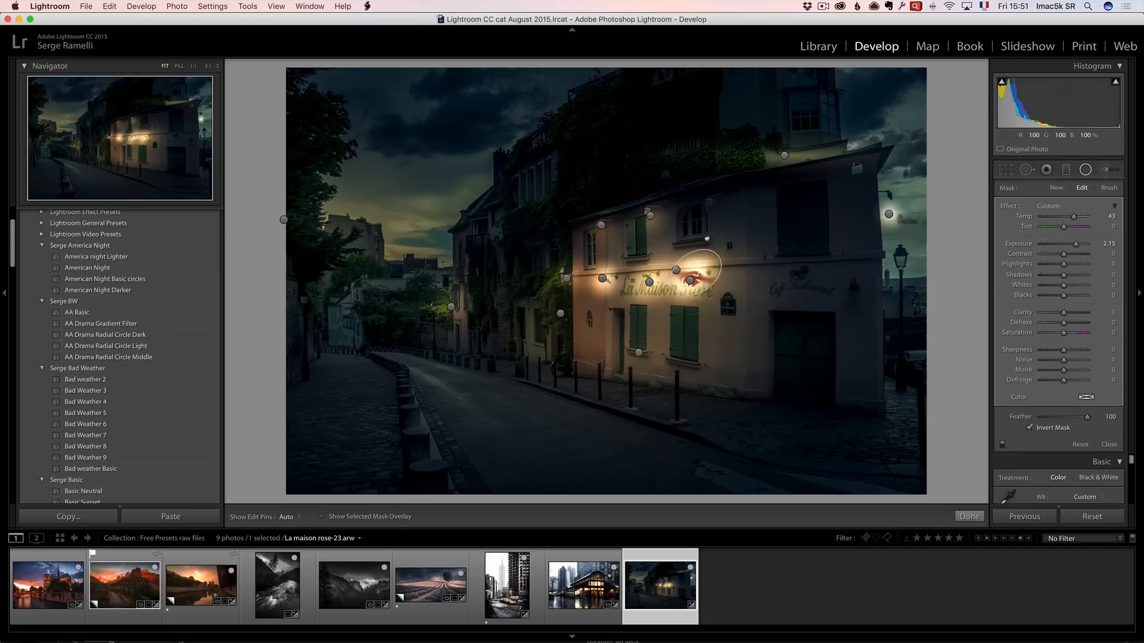
{"action": "left_click_drag", "start_coordinate": [690, 280], "coordinate": [711, 204]}
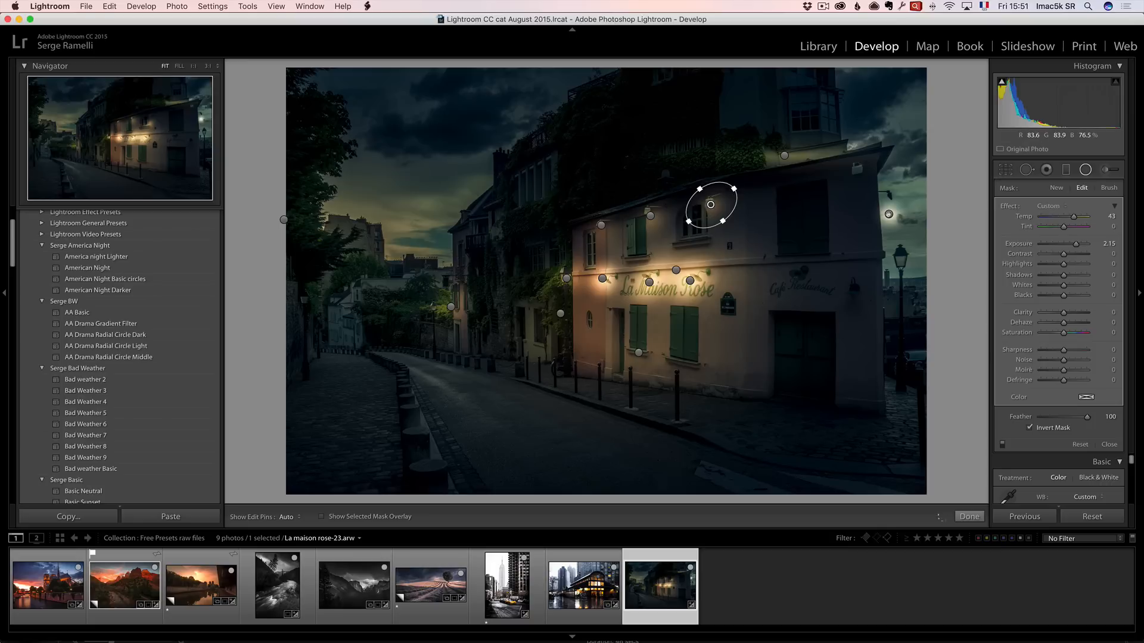
{"action": "left_click", "coordinate": [889, 214]}
{"action": "left_click_drag", "start_coordinate": [889, 214], "coordinate": [901, 260]}
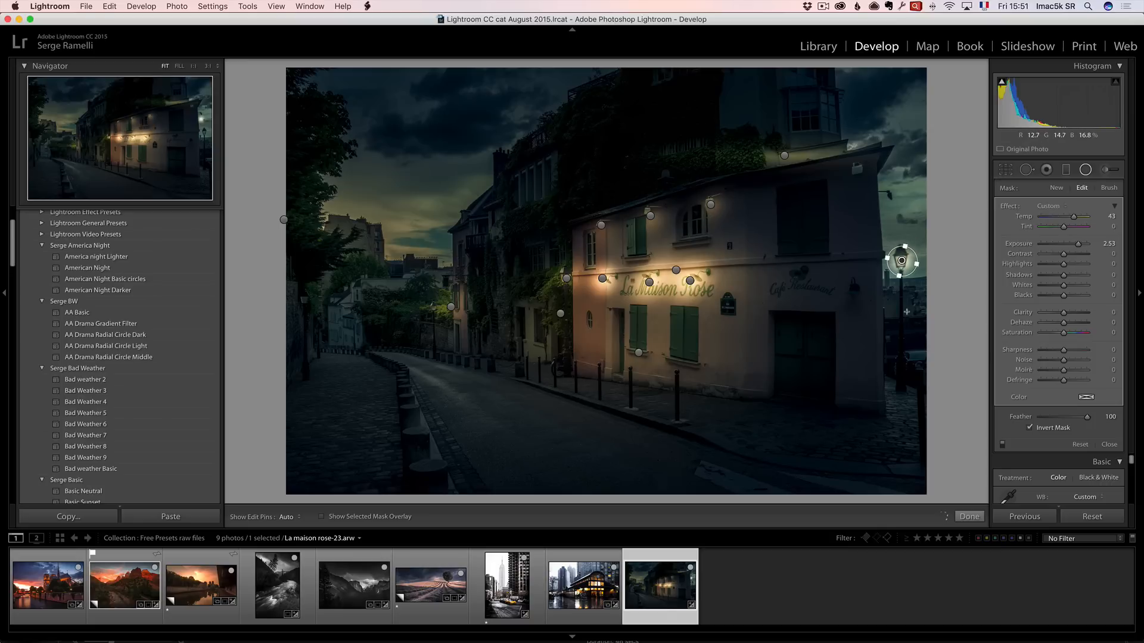
Duplicate the large lower radial filter and move the copy over the café on the right.
{"action": "left_click", "coordinate": [639, 352]}
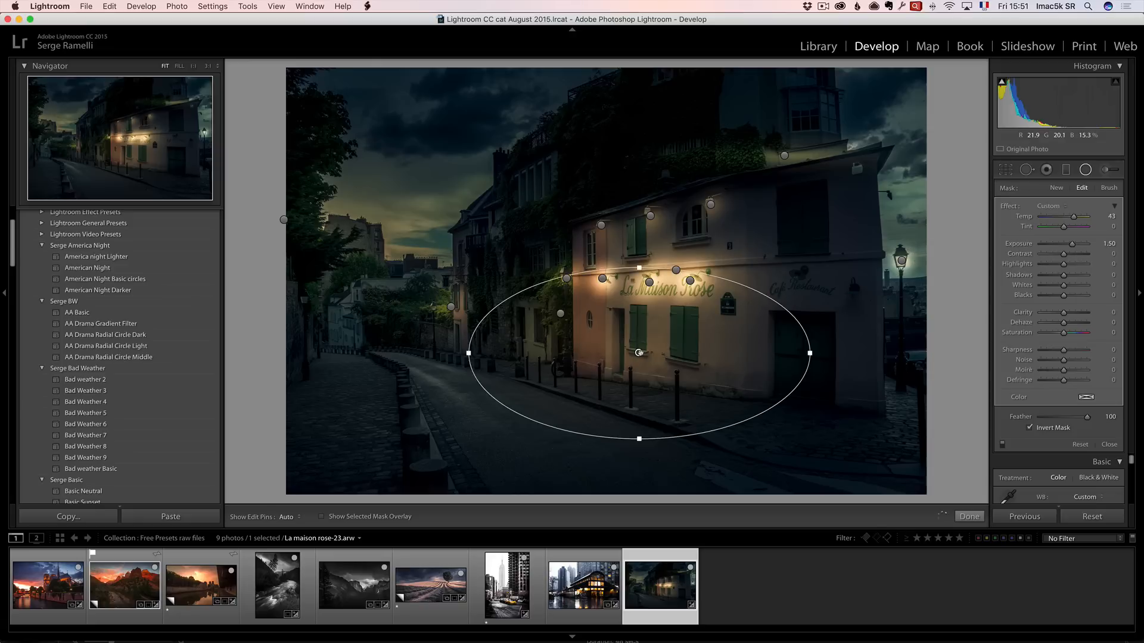
{"action": "right_click", "coordinate": [639, 353]}
{"action": "left_click", "coordinate": [642, 354]}
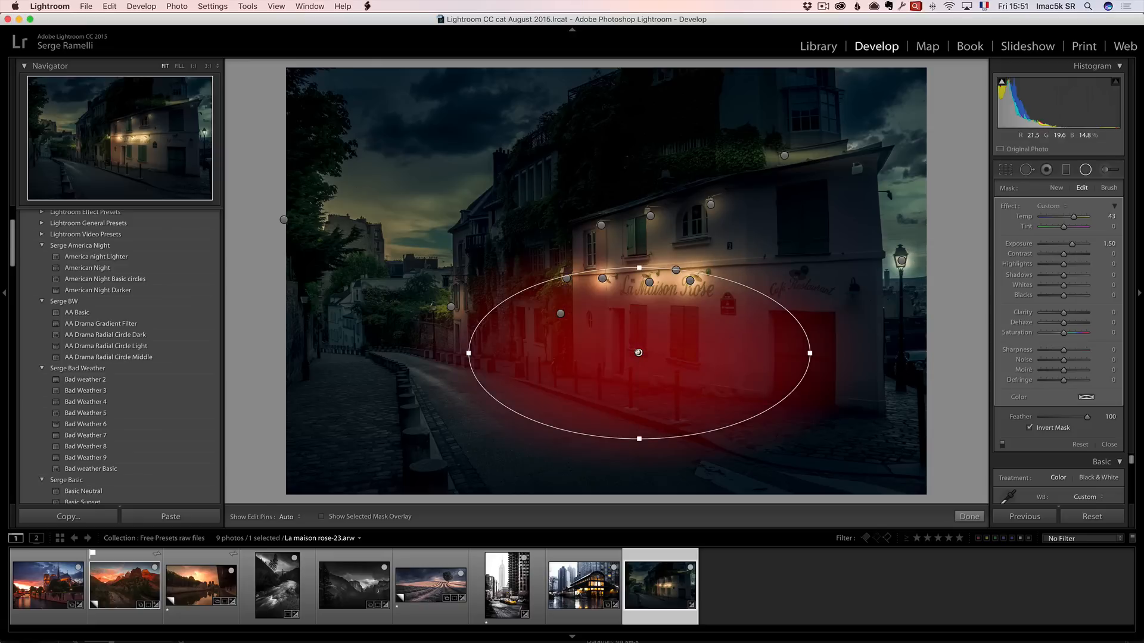
{"action": "left_click_drag", "start_coordinate": [639, 353], "coordinate": [904, 295]}
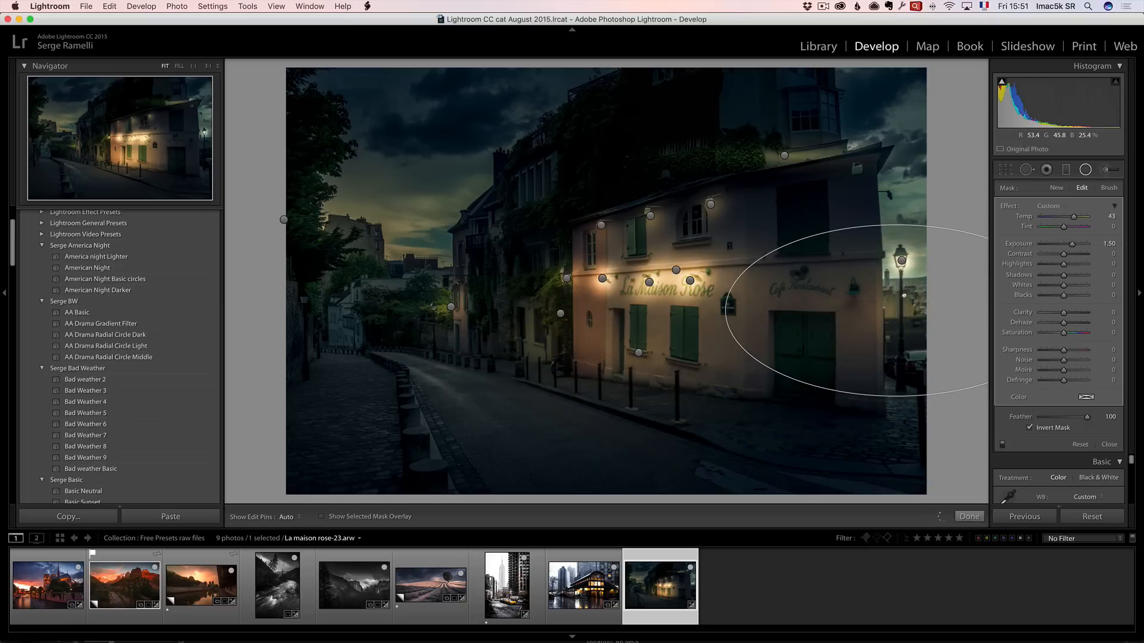
{"action": "left_click", "coordinate": [639, 353]}
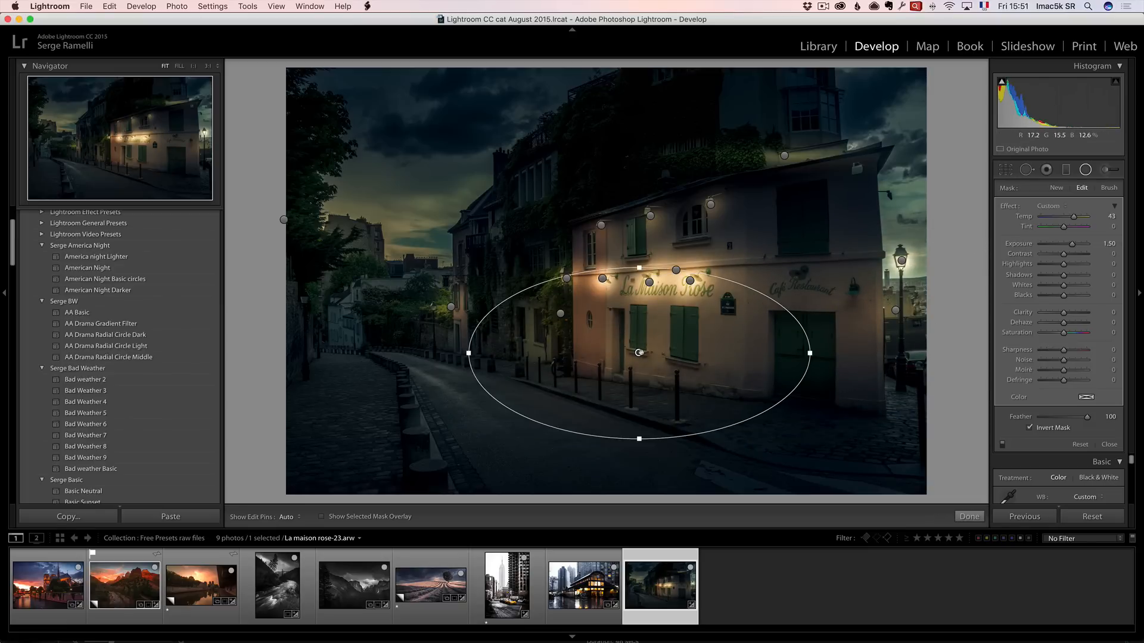
Duplicate the large radial filter again, move the copy onto the building's left corner and shrink it.
{"action": "right_click", "coordinate": [639, 353]}
{"action": "left_click", "coordinate": [660, 357]}
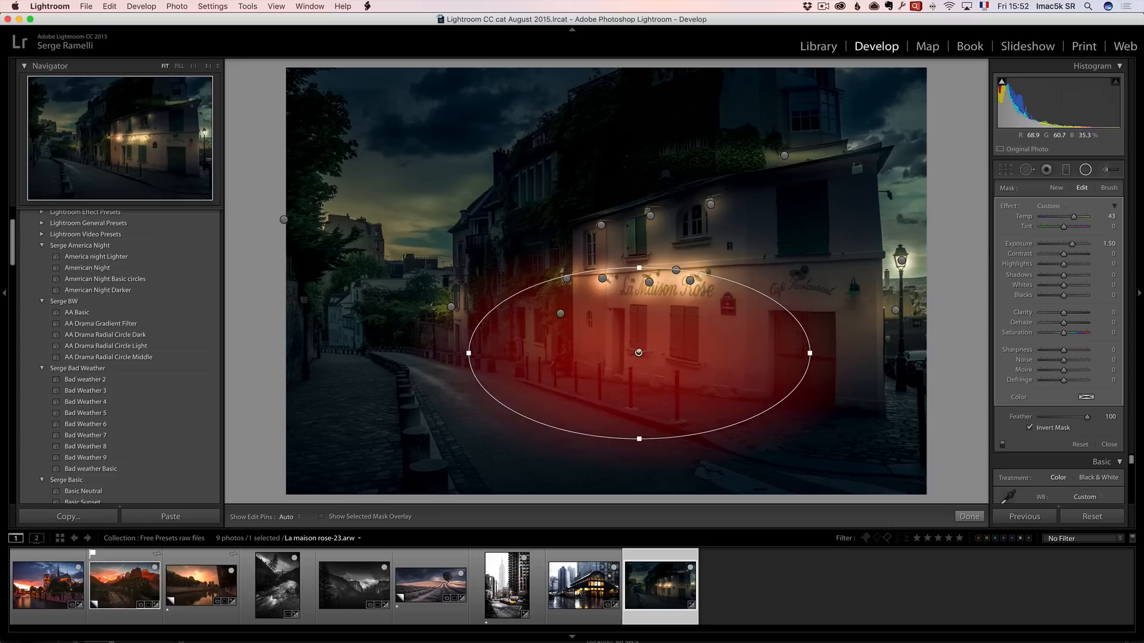
{"action": "left_click_drag", "start_coordinate": [639, 353], "coordinate": [553, 320]}
{"action": "left_click_drag", "start_coordinate": [633, 329], "coordinate": [617, 326]}
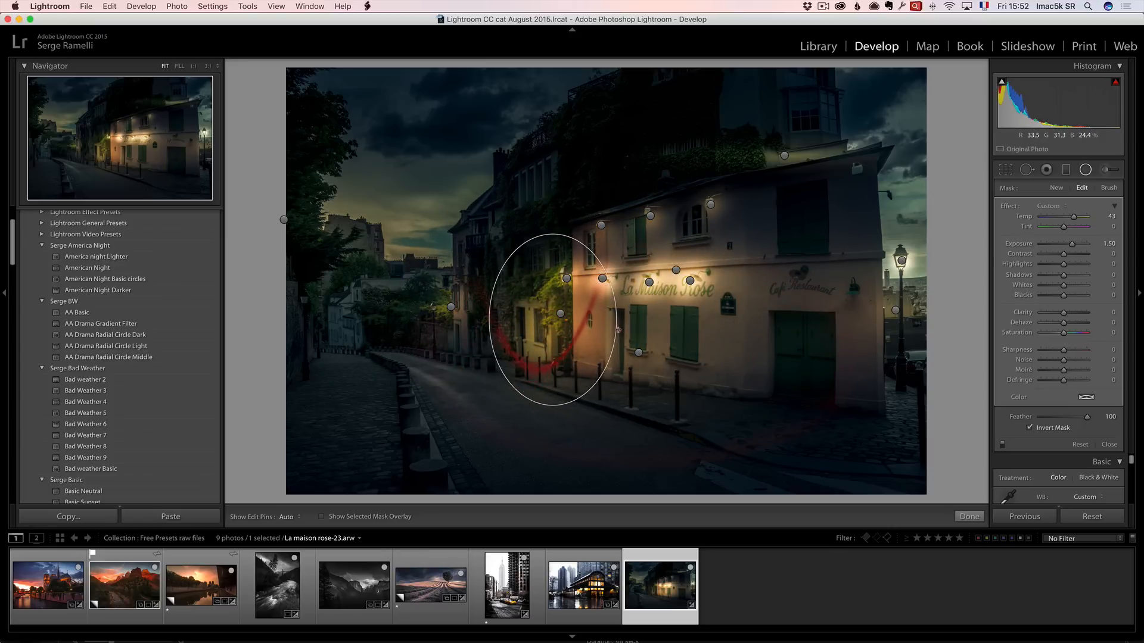
{"action": "left_click_drag", "start_coordinate": [518, 309], "coordinate": [508, 329]}
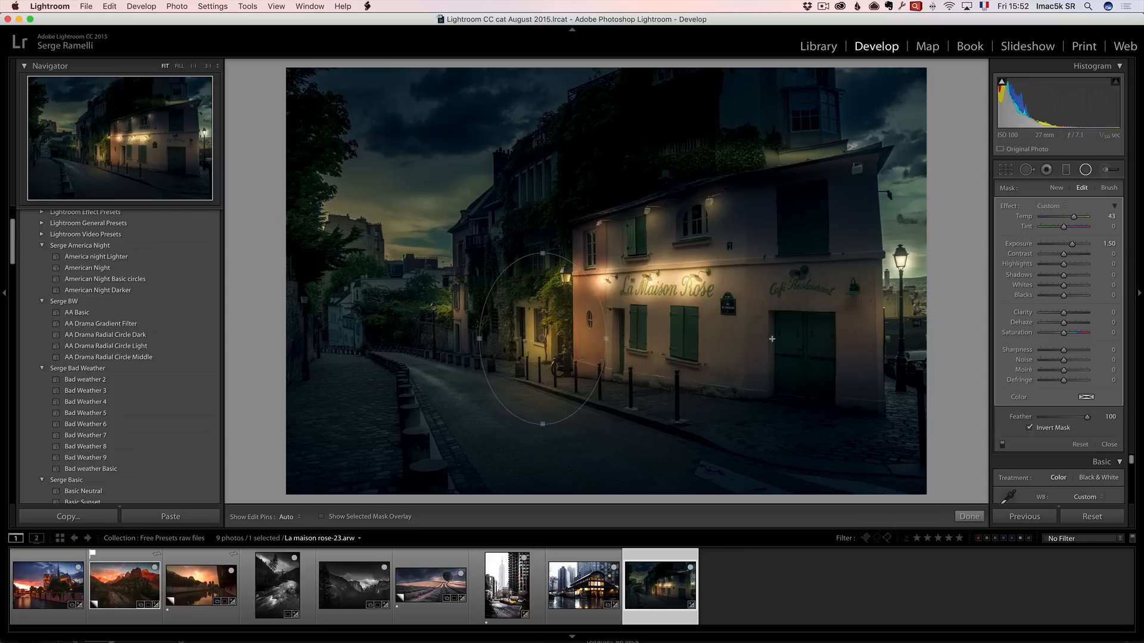
{"action": "left_click", "coordinate": [451, 307]}
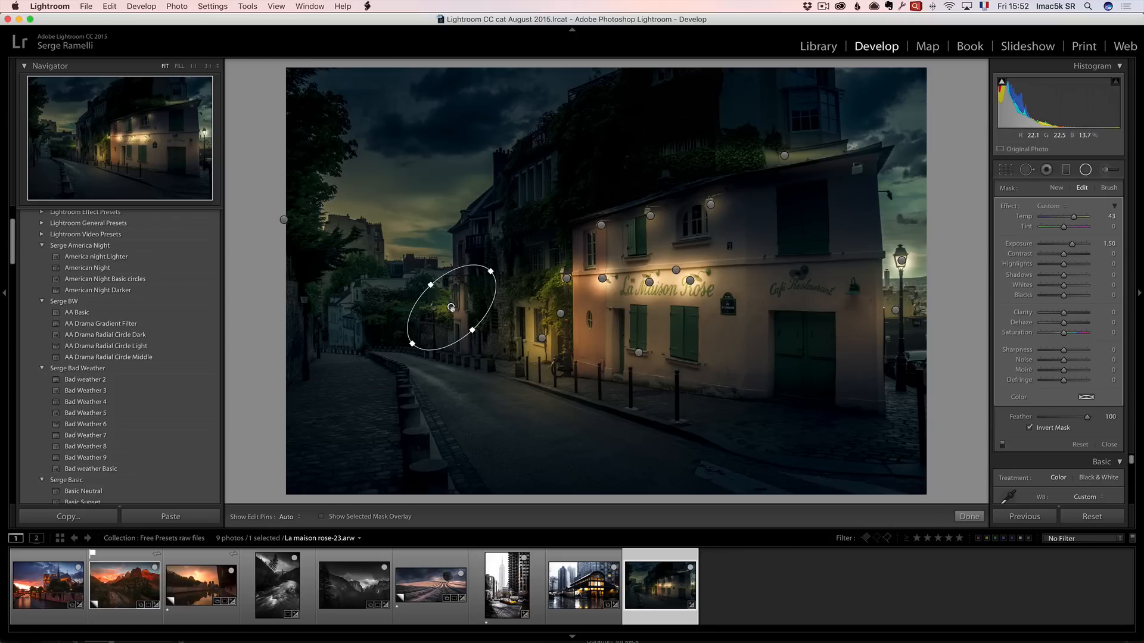
Nudge the left-corner radial filter, then duplicate a sign radial filter and move the copy onto the distant street lamp on the left.
{"action": "left_click_drag", "start_coordinate": [451, 306], "coordinate": [432, 316]}
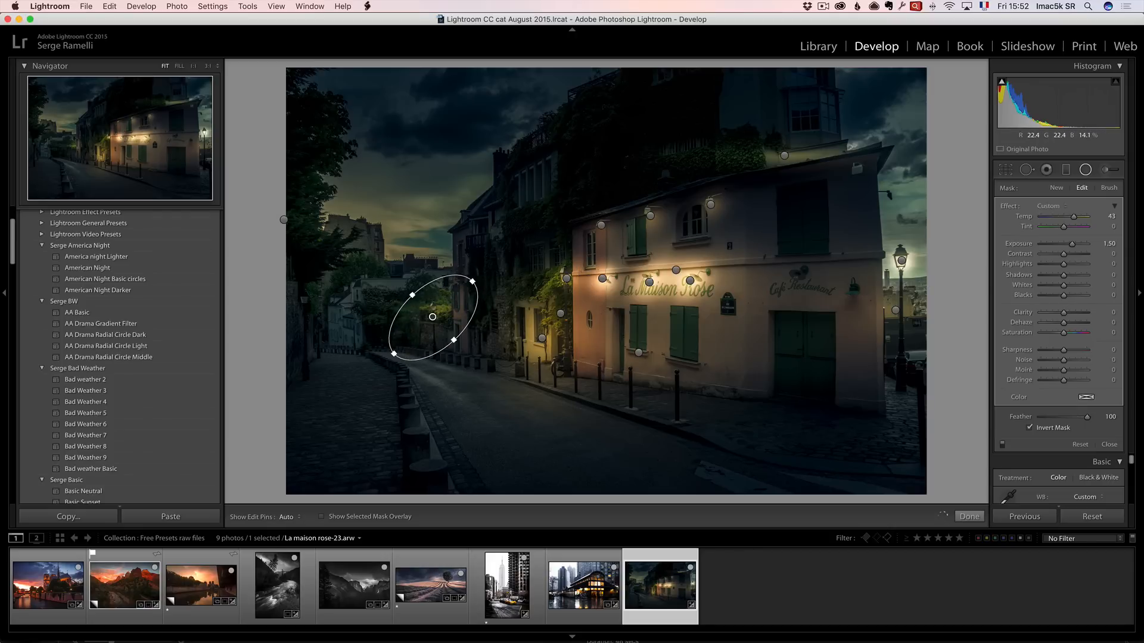
{"action": "right_click", "coordinate": [676, 270]}
{"action": "left_click", "coordinate": [650, 282]}
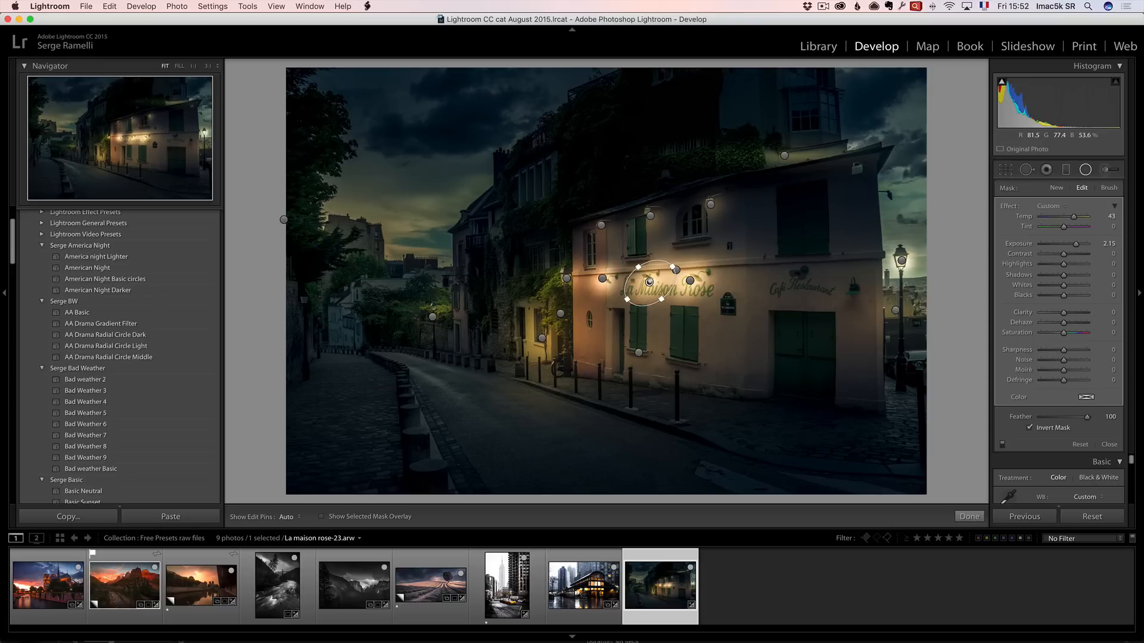
{"action": "right_click", "coordinate": [649, 281]}
{"action": "left_click", "coordinate": [650, 281]}
{"action": "left_click_drag", "start_coordinate": [650, 282], "coordinate": [425, 299]}
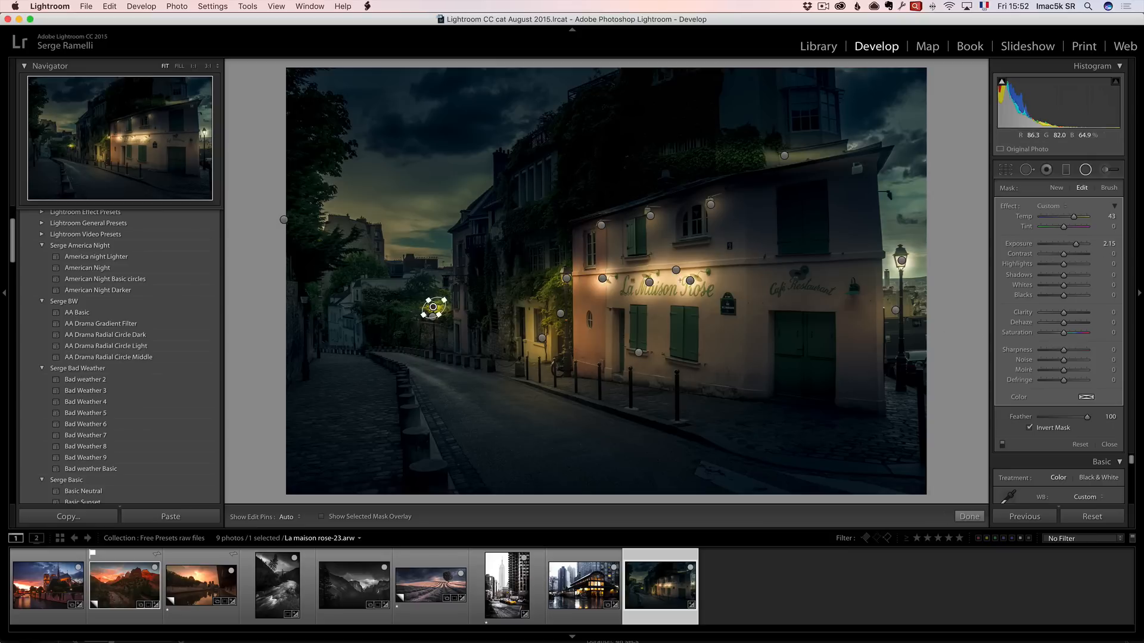
Lower one sign radial filter's exposure to 1.69 and select the filter beside the left window.
{"action": "left_click", "coordinate": [690, 280]}
{"action": "left_click_drag", "start_coordinate": [1076, 244], "coordinate": [1073, 245]}
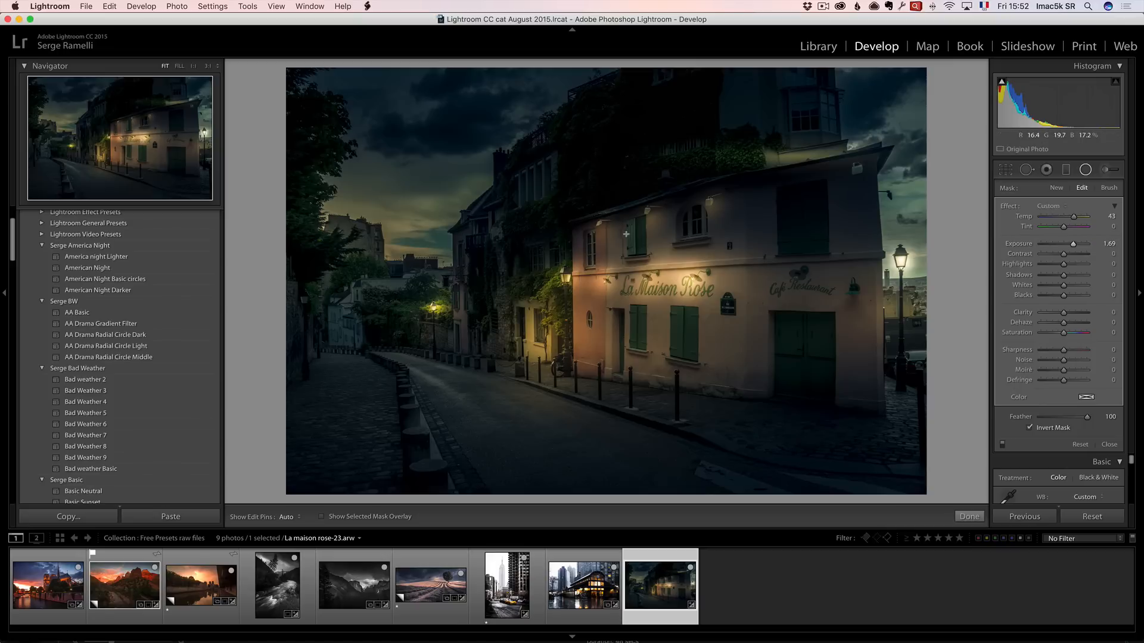
{"action": "left_click", "coordinate": [601, 225]}
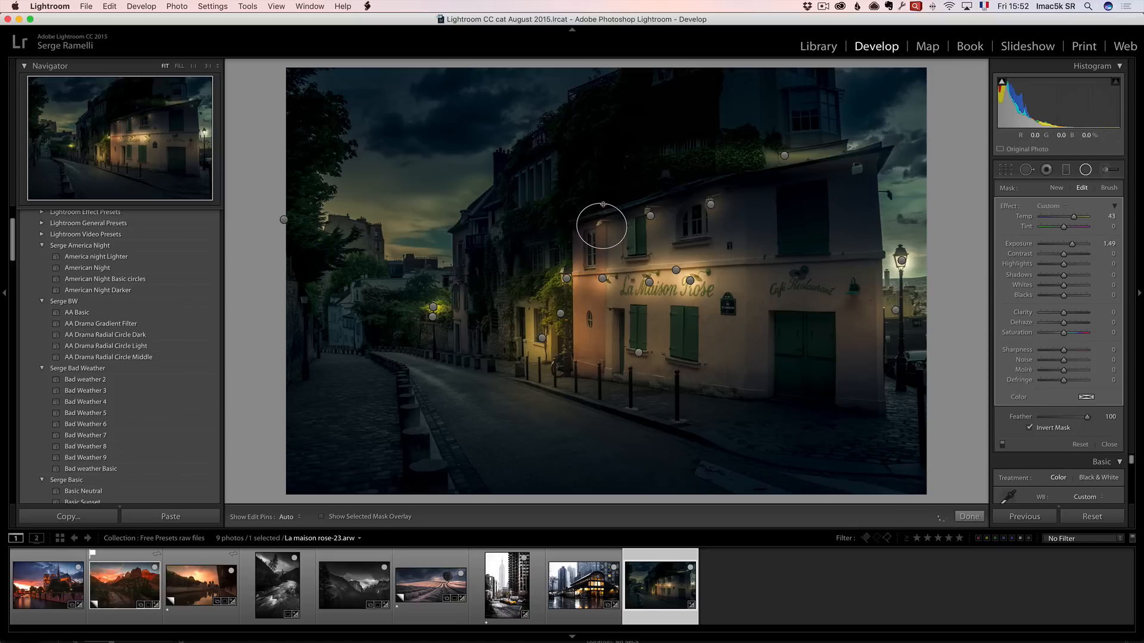
Delete the wide radial filter across the roof and the radial filter at the photo's left edge.
{"action": "left_click", "coordinate": [784, 156]}
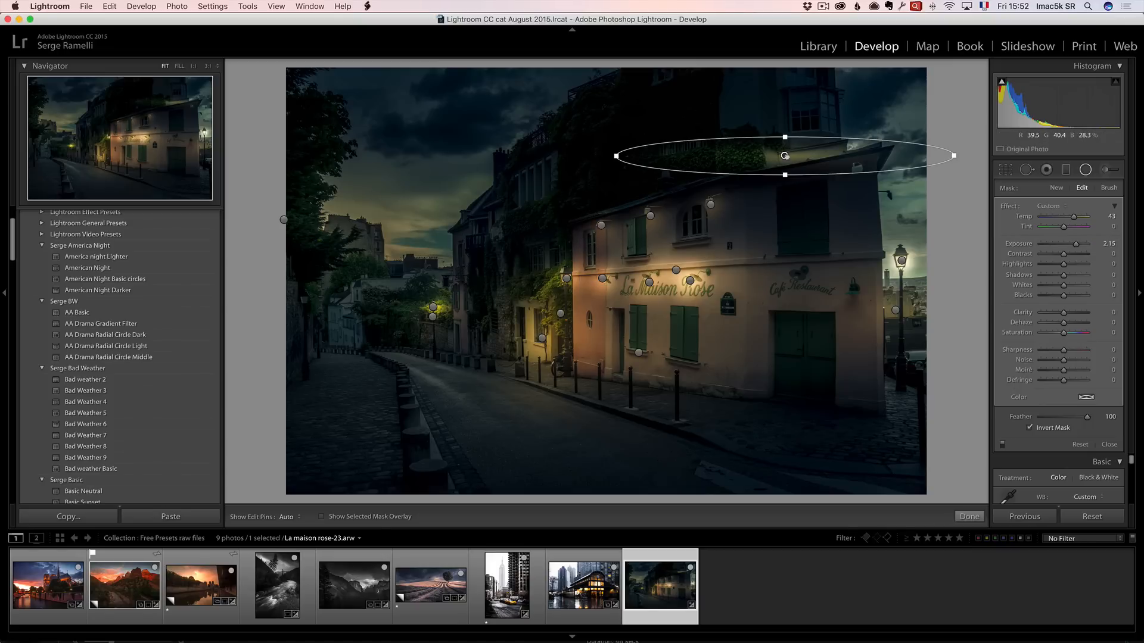
{"action": "key", "text": "Delete"}
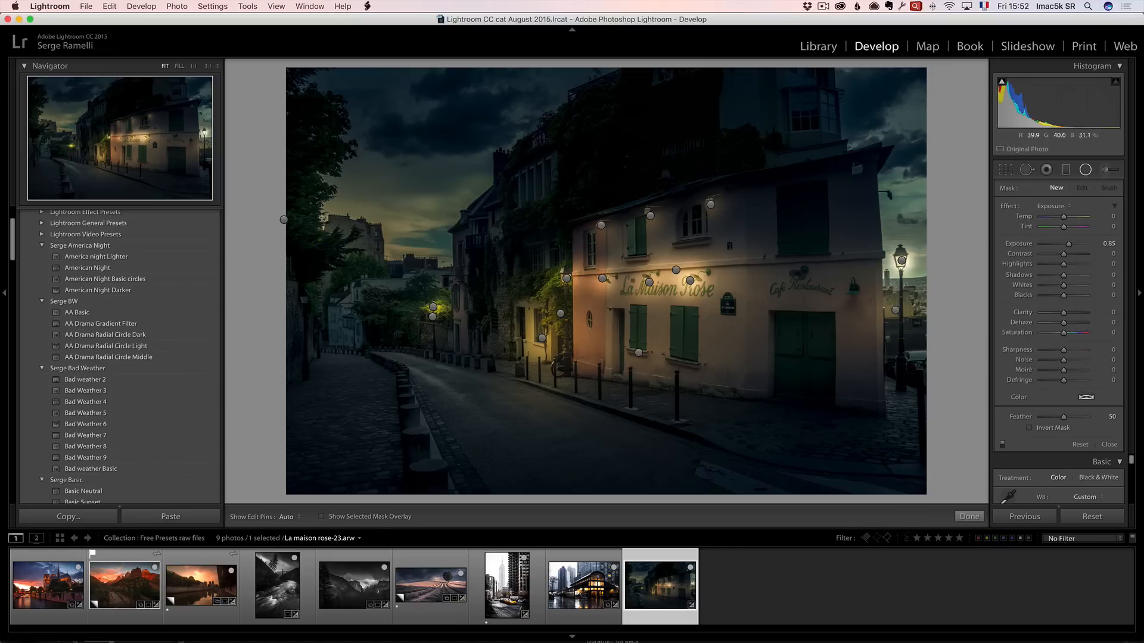
{"action": "left_click", "coordinate": [285, 220]}
{"action": "key", "text": "Delete"}
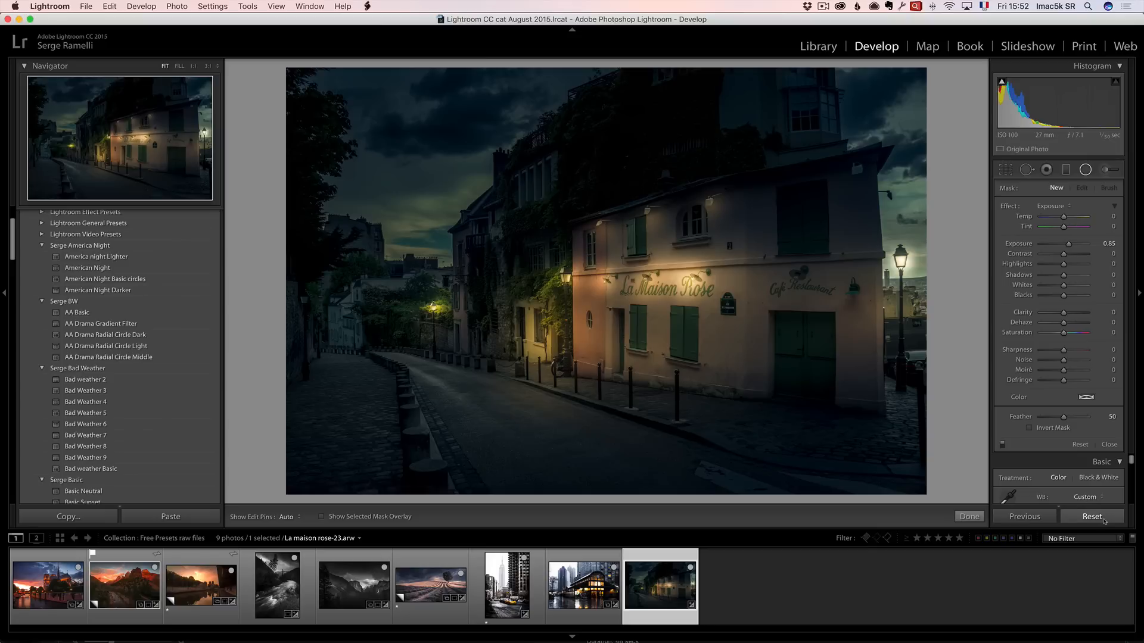
Reset the photo's develop settings and undo the reset.
{"action": "left_click", "coordinate": [1103, 518]}
{"action": "key", "text": "super+z"}
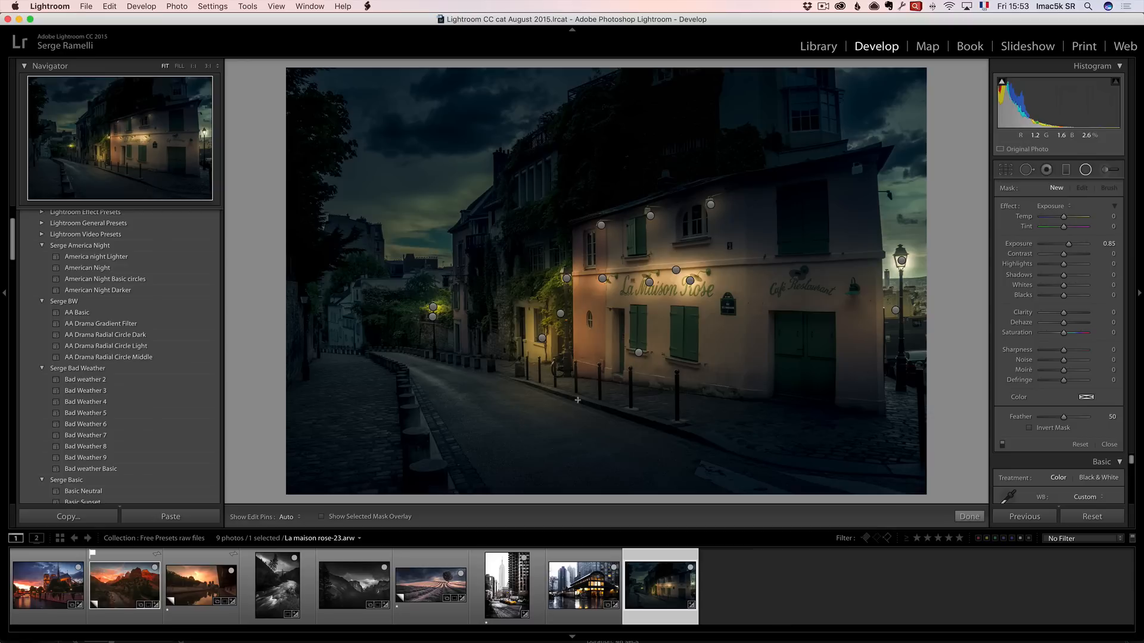
Filter the filmstrip to rated photos and browse through the three rated images.
{"action": "left_click", "coordinate": [918, 538]}
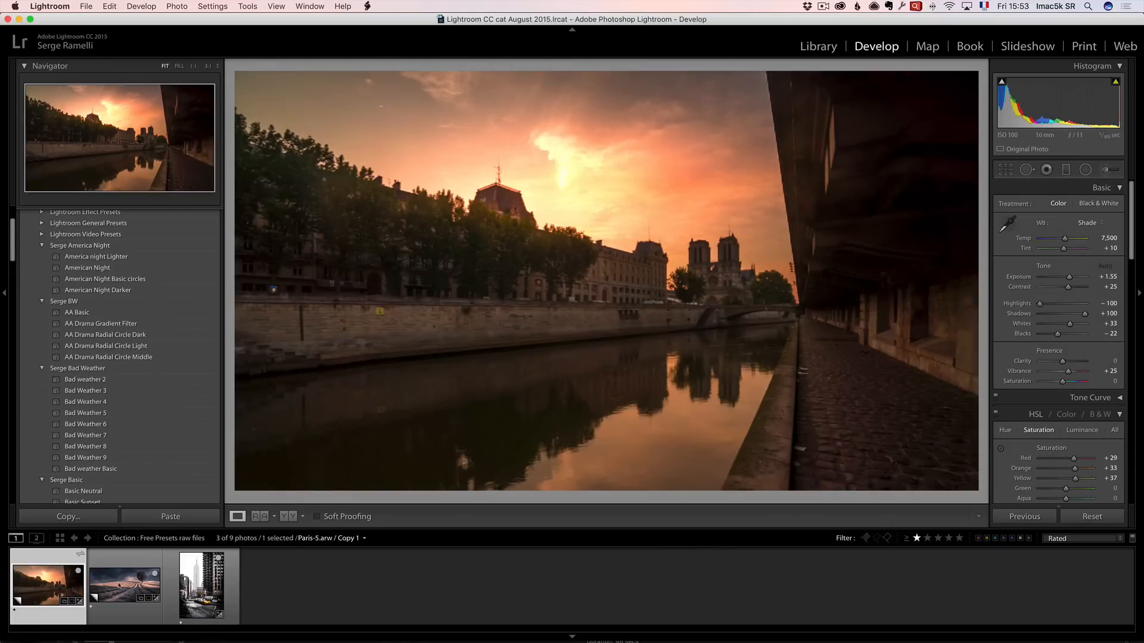
{"action": "left_click", "coordinate": [119, 582]}
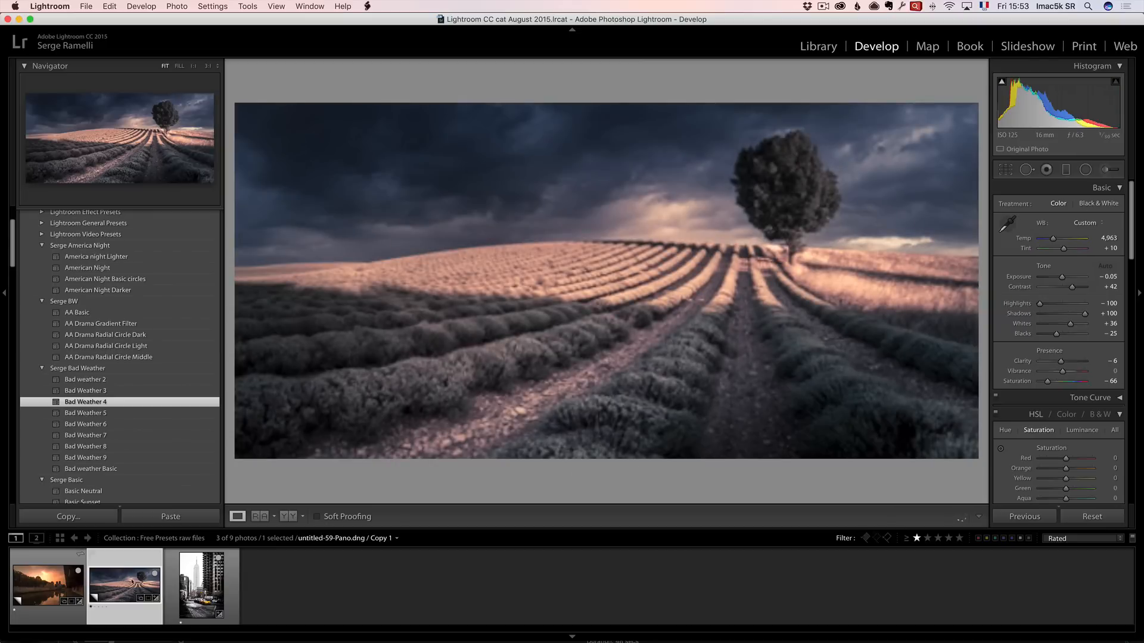
{"action": "left_click", "coordinate": [202, 582]}
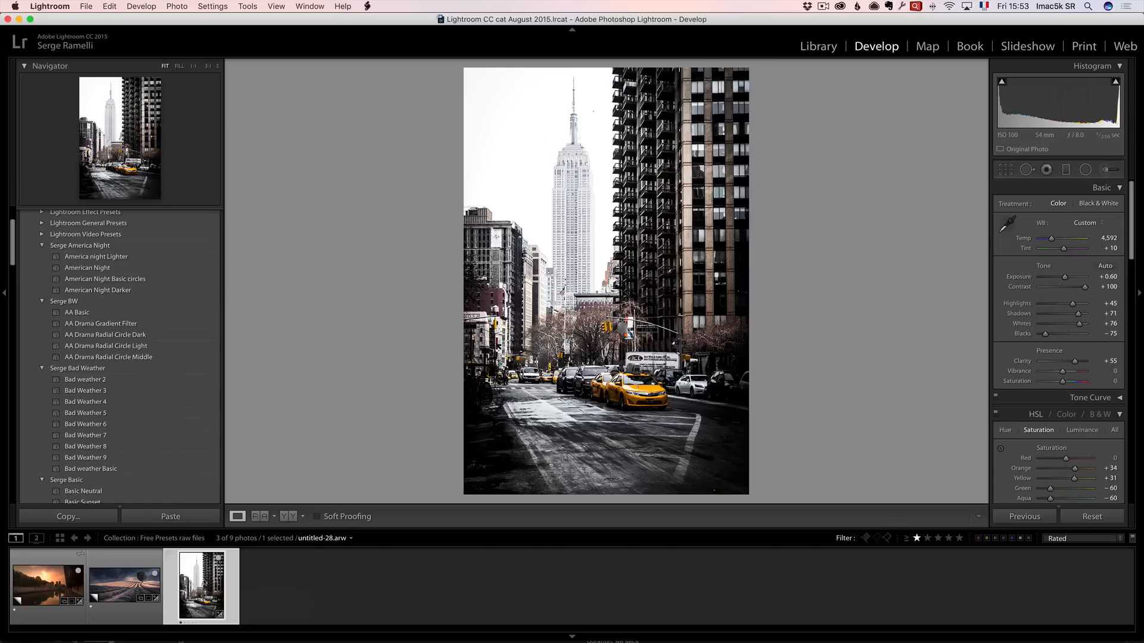
{"action": "left_click", "coordinate": [124, 584]}
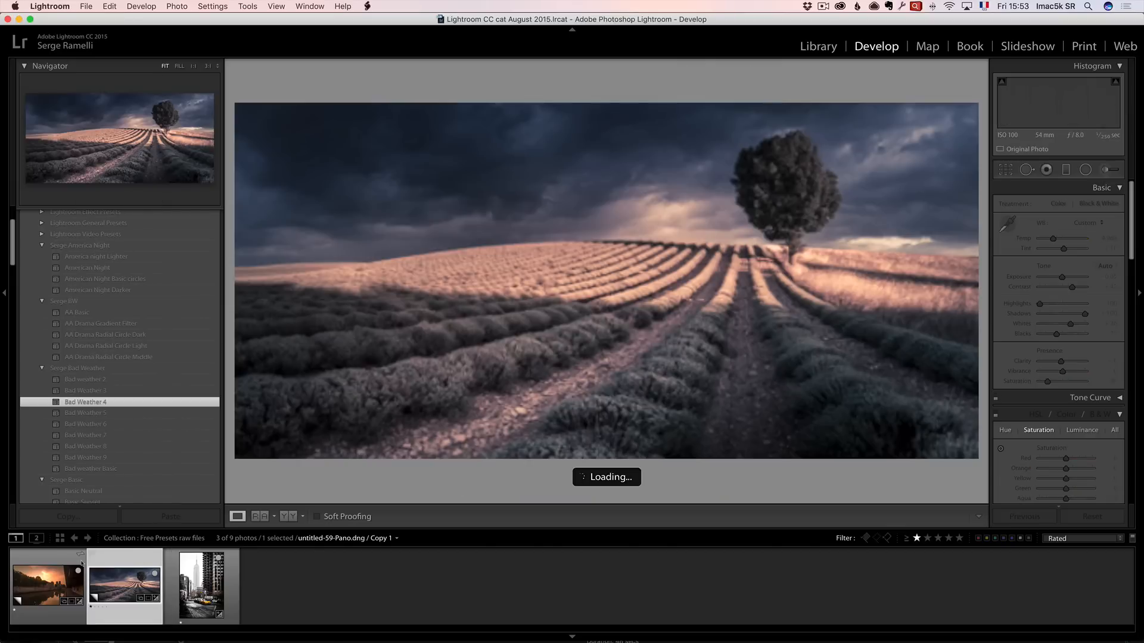
{"action": "left_click", "coordinate": [38, 560]}
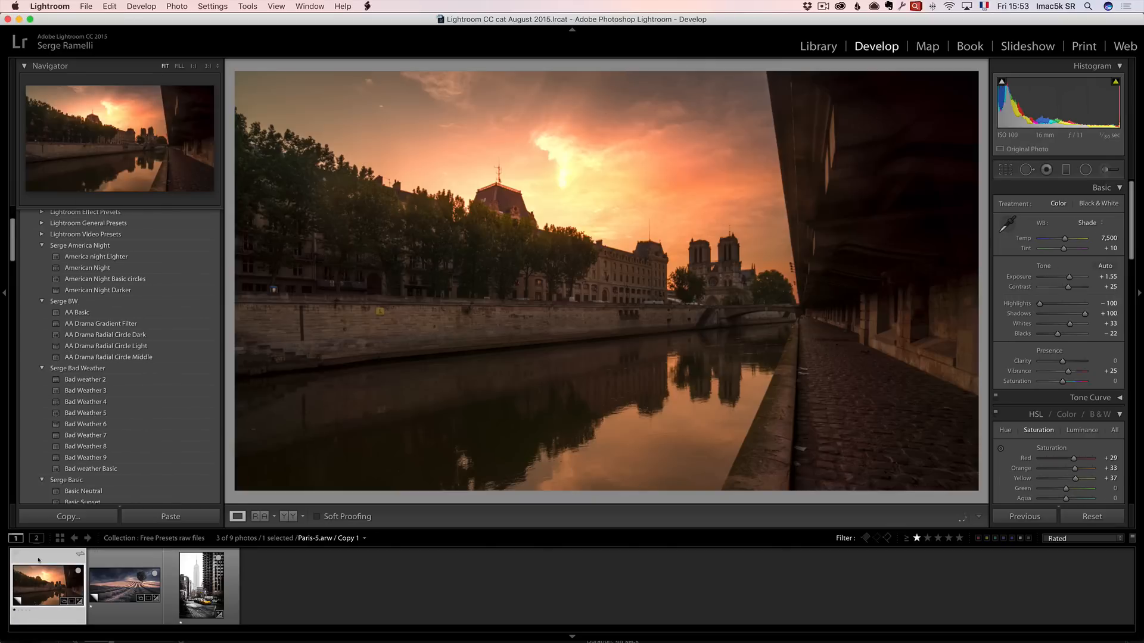